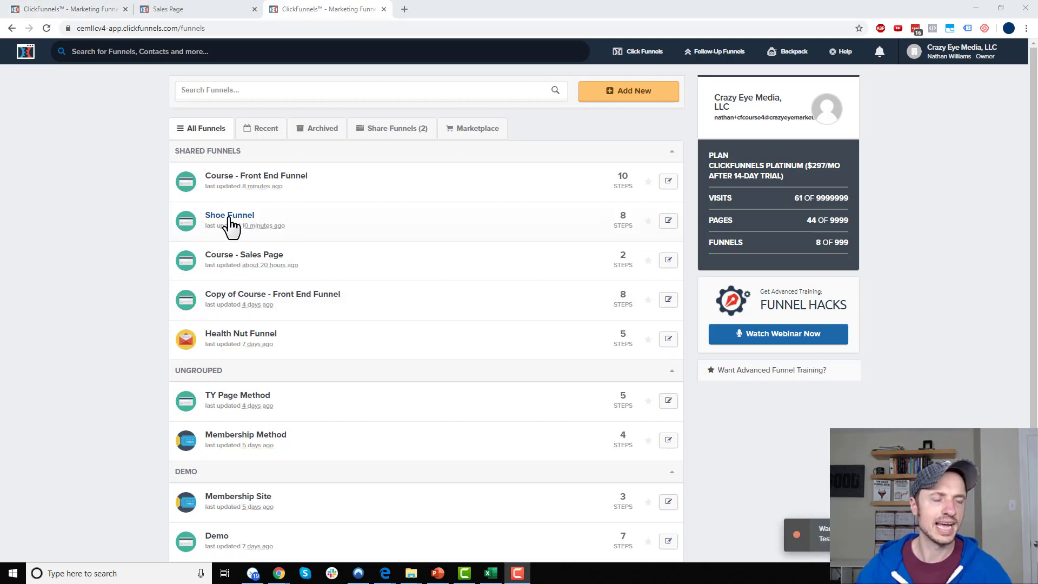
Open the Shoe Funnel's Order Form step and view its live order page in a new tab.
click(225, 220)
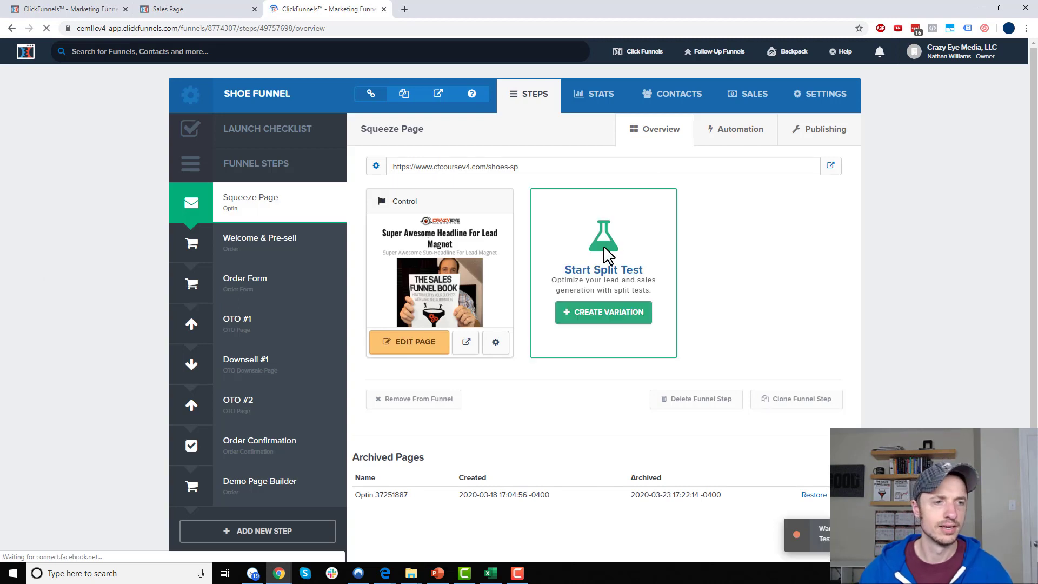
click(234, 286)
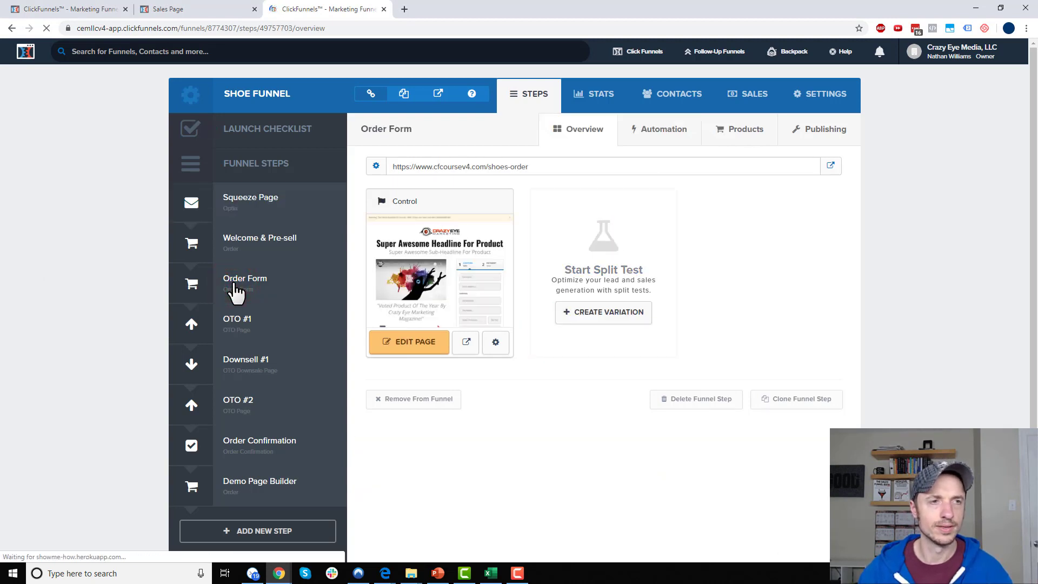
click(831, 166)
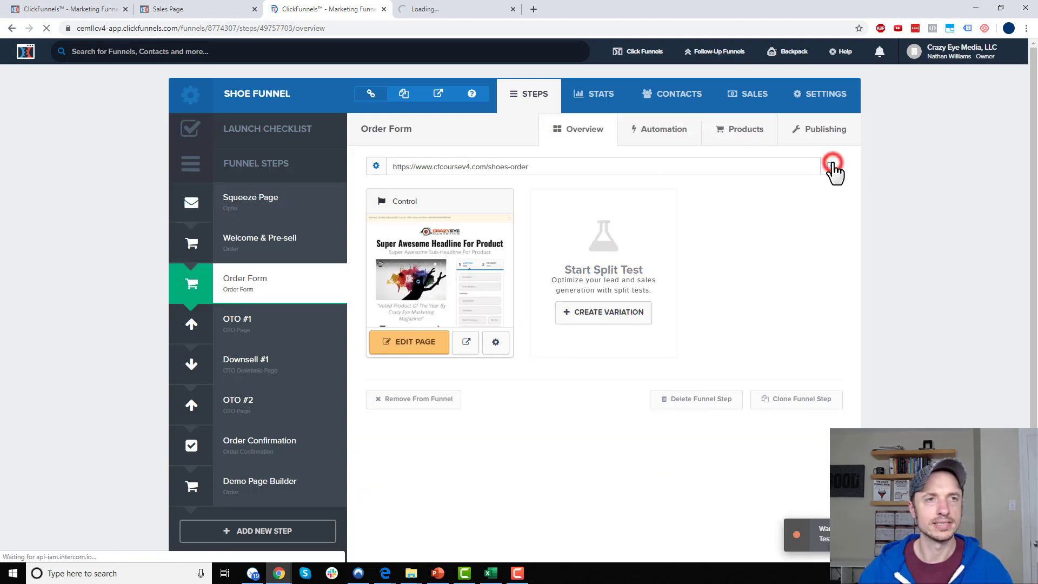
key(ctrl+Tab)
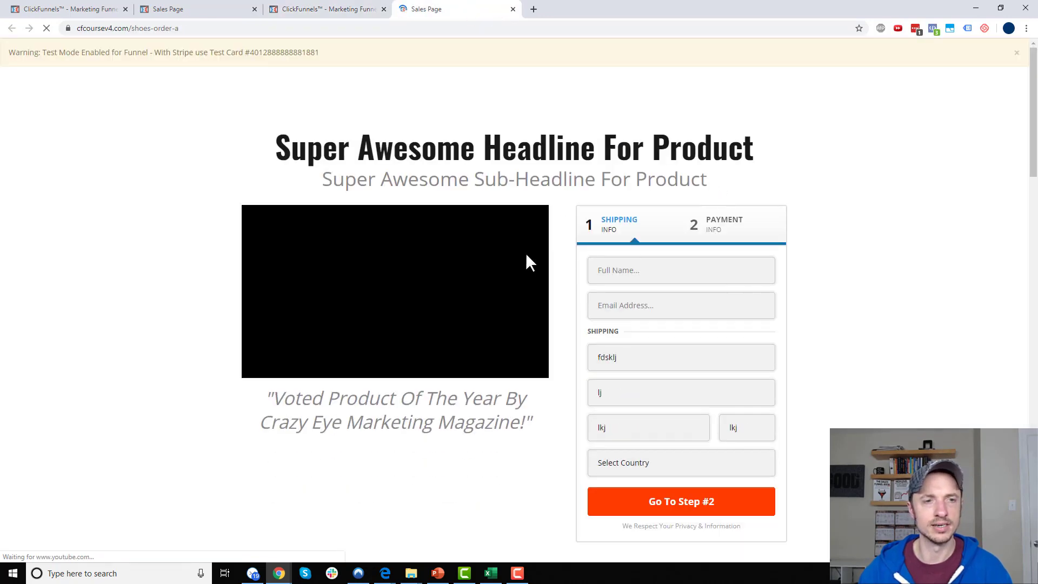
Copy the test card number, choose United States as shipping country, and continue to step #2.
click(411, 286)
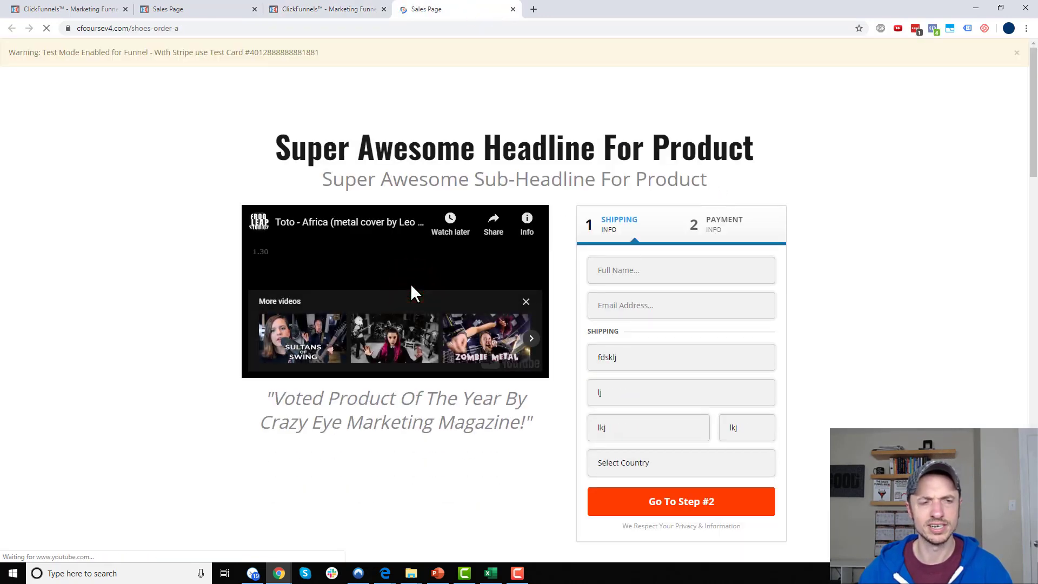
double_click(285, 52)
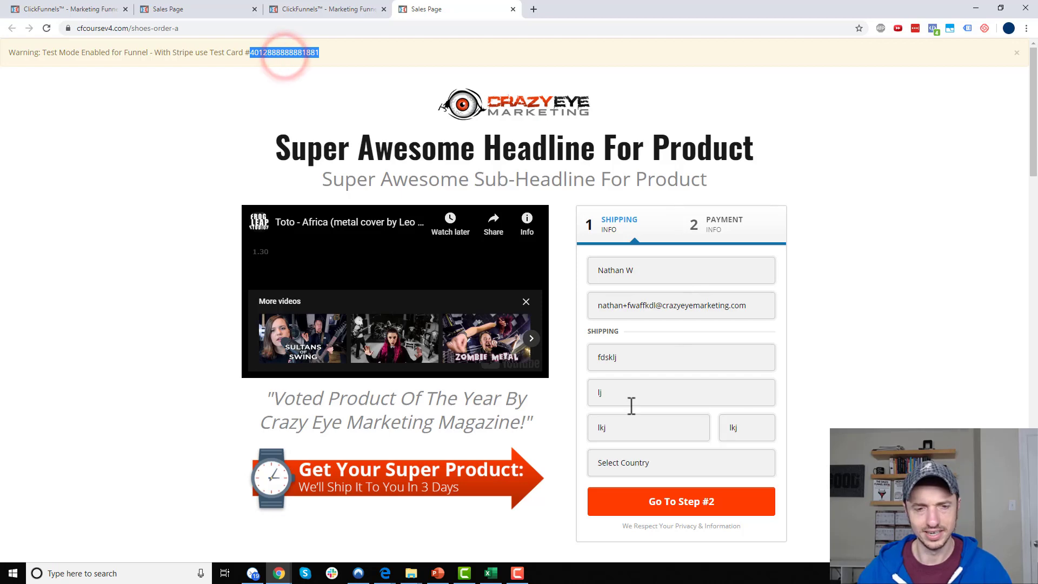
click(654, 466)
click(642, 262)
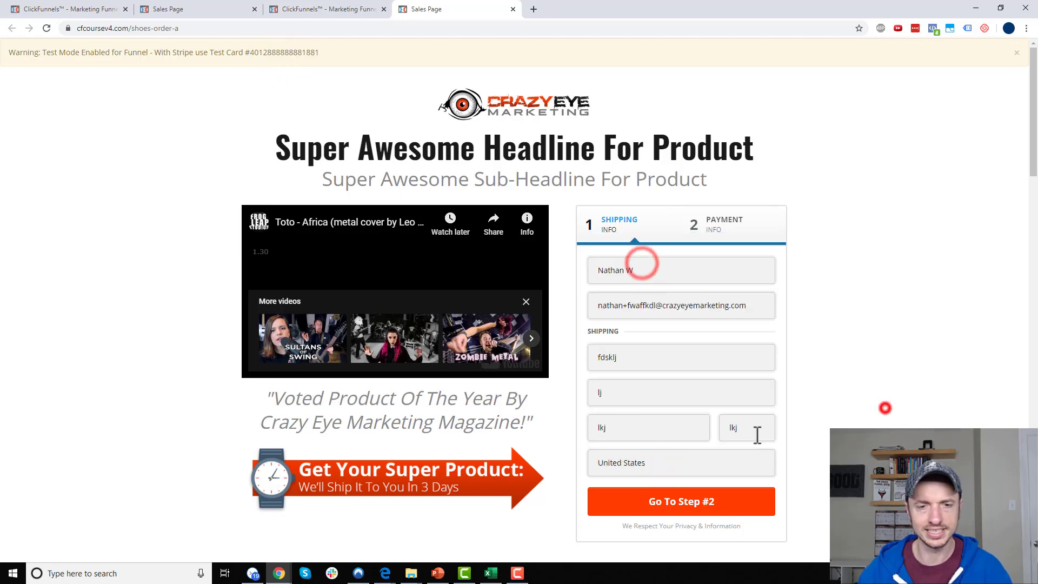
scroll(758, 436, down, 2)
click(716, 397)
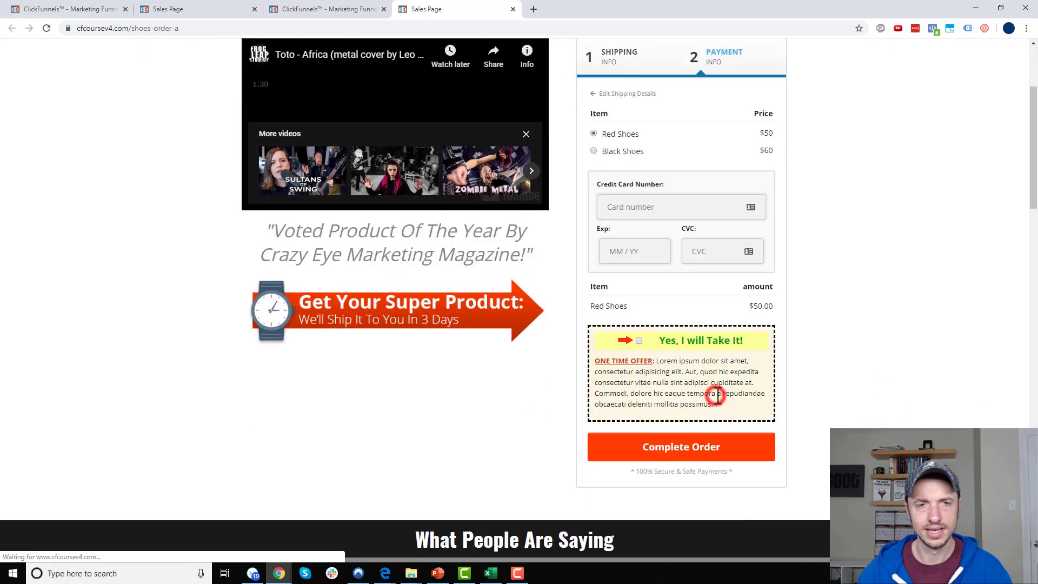
Enter the pasted test card, expiry 10 / 23 and CVC 132, then complete the order.
click(649, 207)
key(ctrl+v)
click(647, 251)
text(10 / )
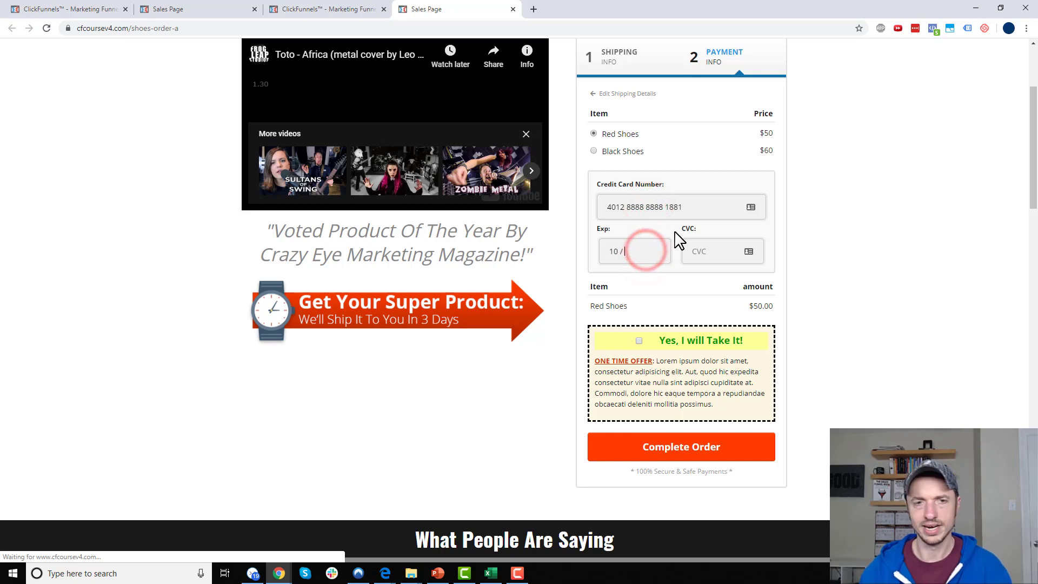
text(23)
click(701, 249)
text(132)
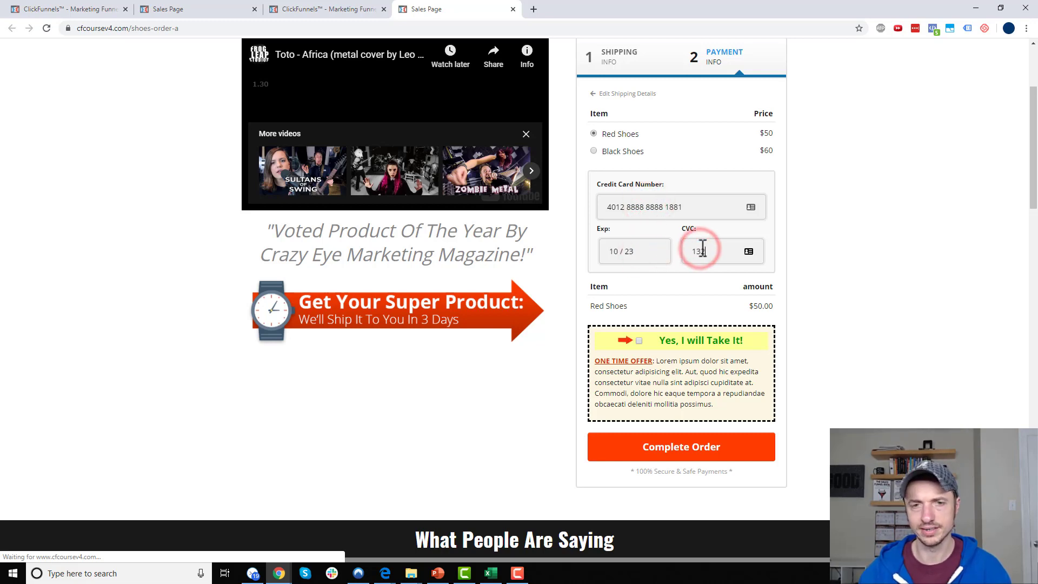
click(897, 410)
click(672, 450)
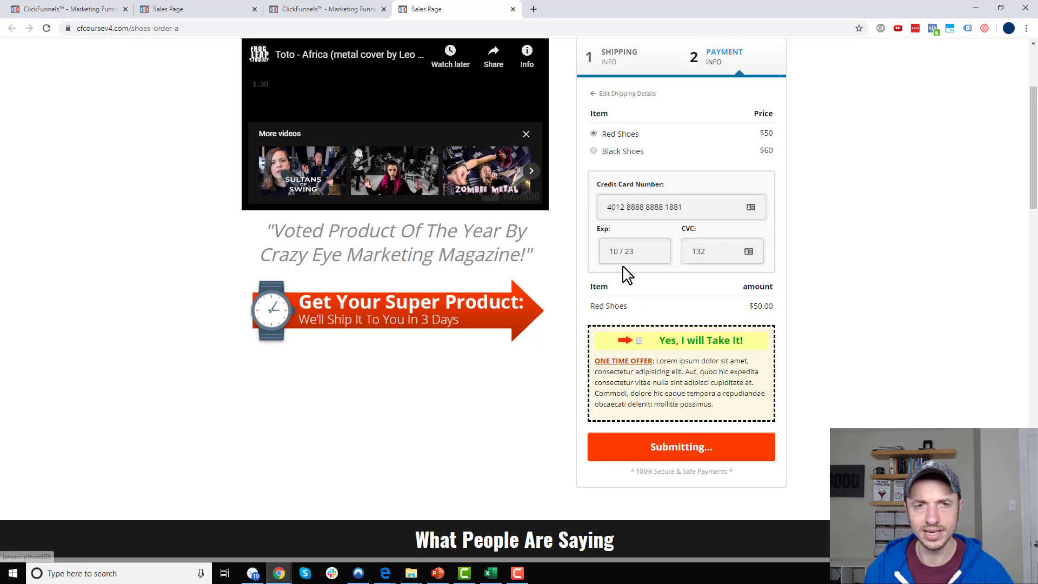
Return to shipping details, go to step #2, resubmit the stuck order, then open the Order Form overview tab.
click(610, 93)
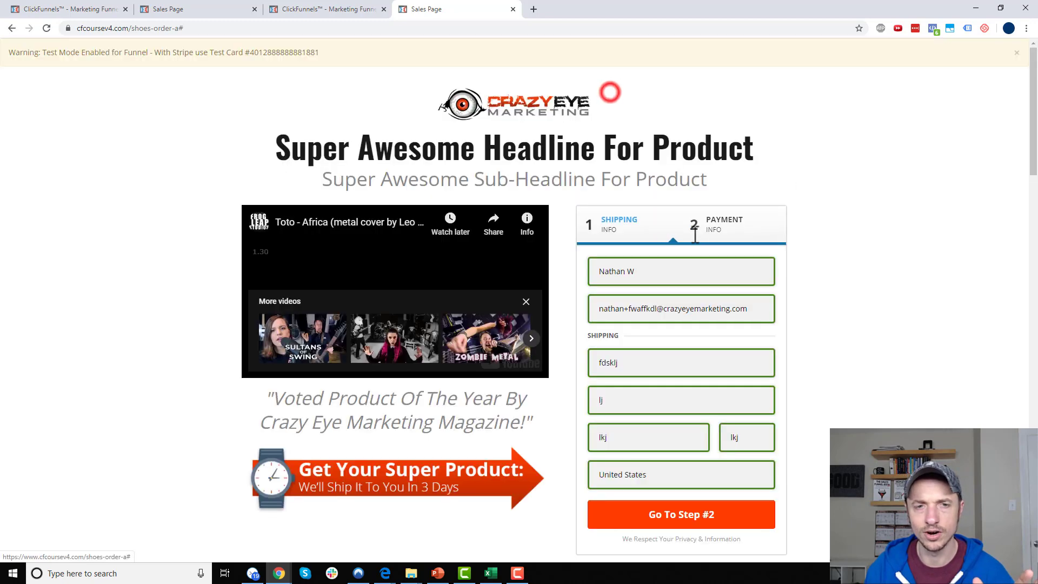
scroll(687, 364, down, 2)
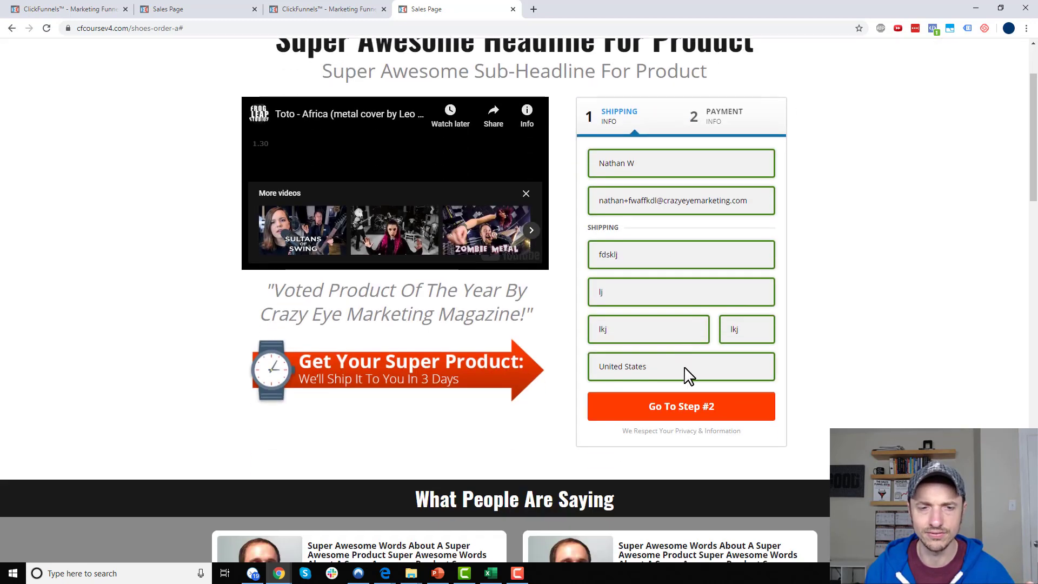
scroll(718, 417, up, 2)
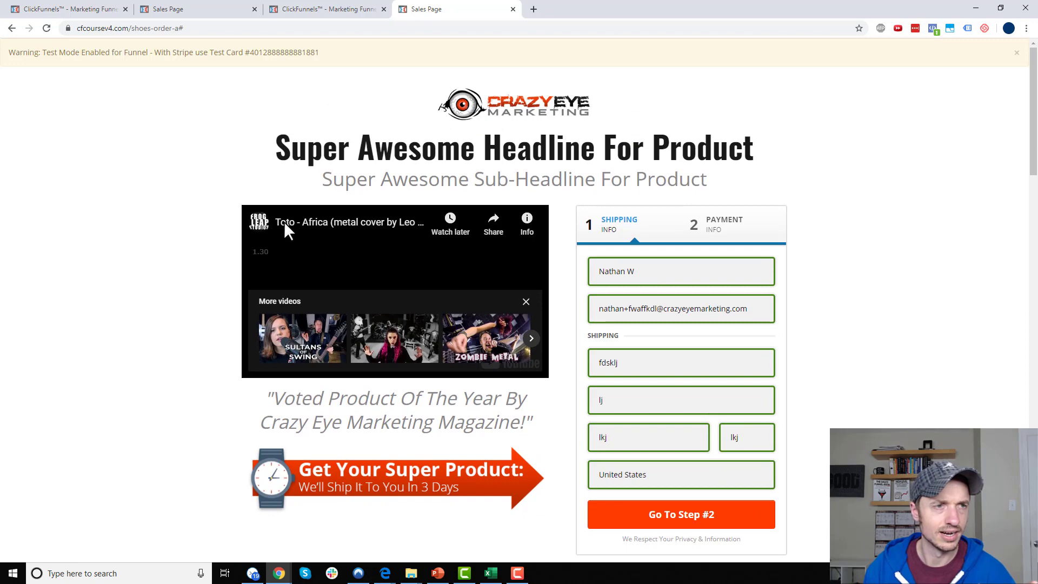
scroll(706, 346, down, 3)
click(703, 352)
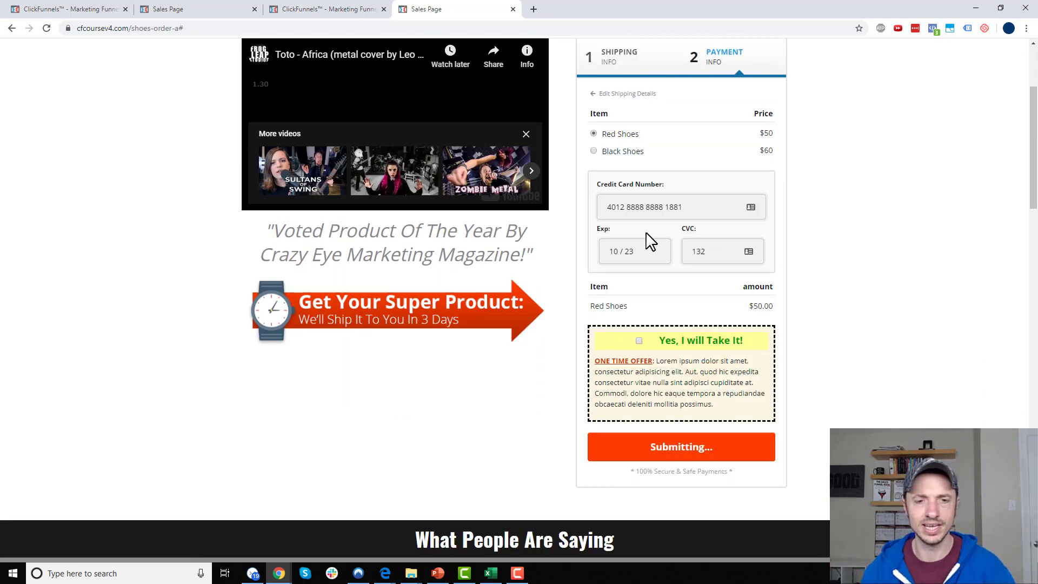
click(712, 454)
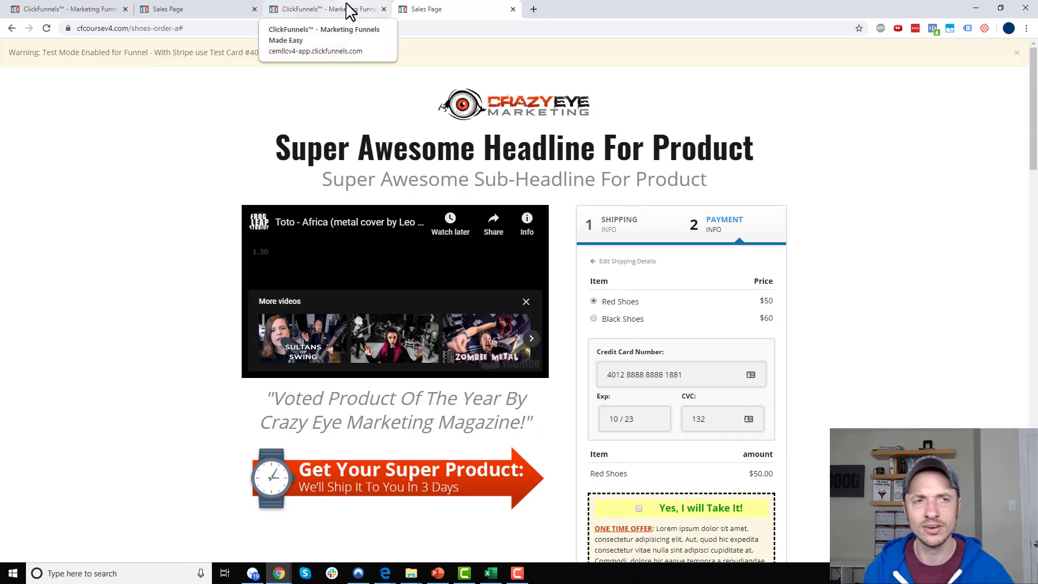
click(347, 9)
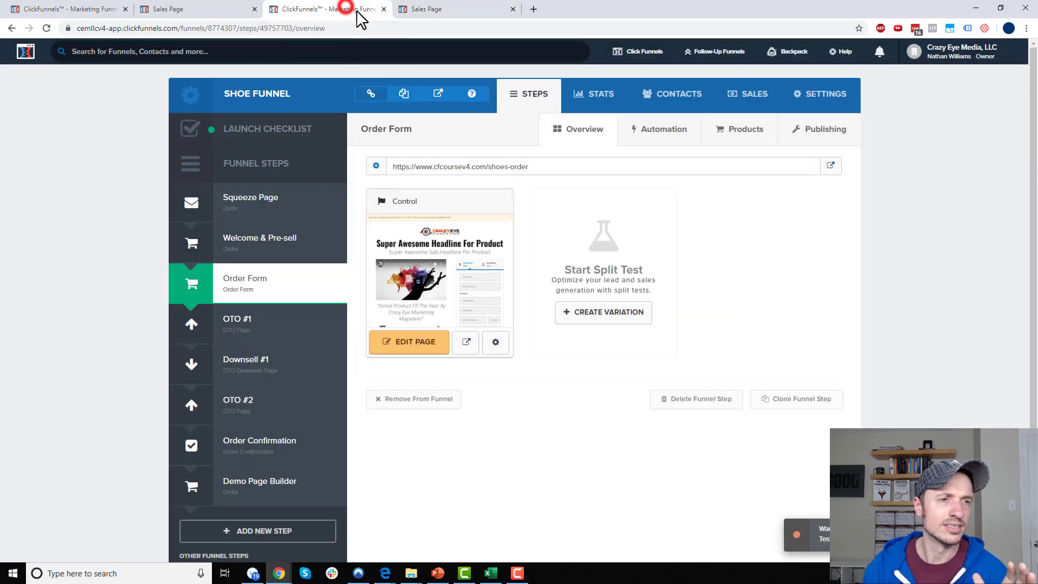
Open the Shoe Funnel's order page in the ClickFunnels page editor.
click(431, 346)
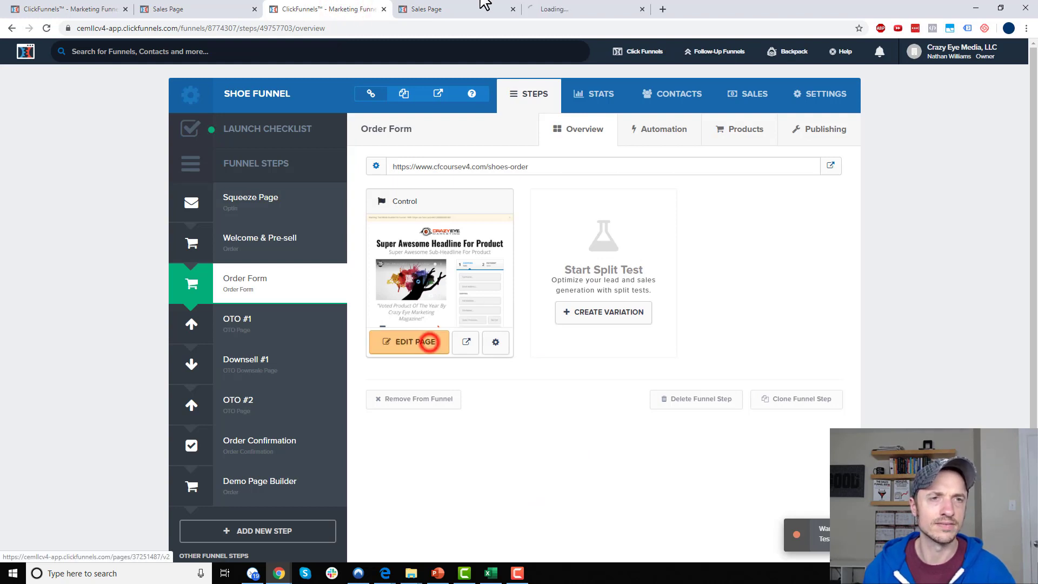
click(564, 9)
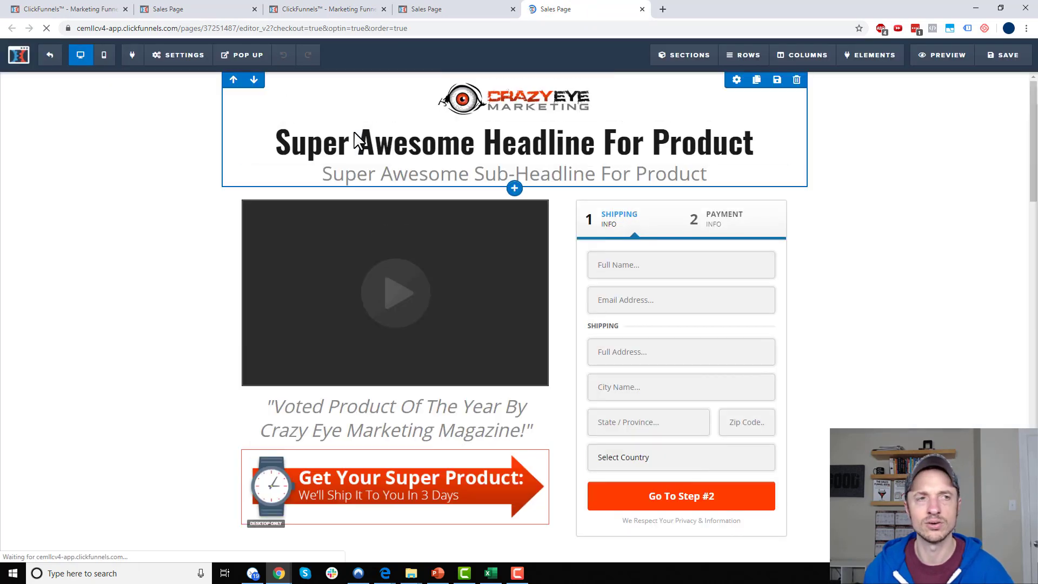
mouse_move(162, 65)
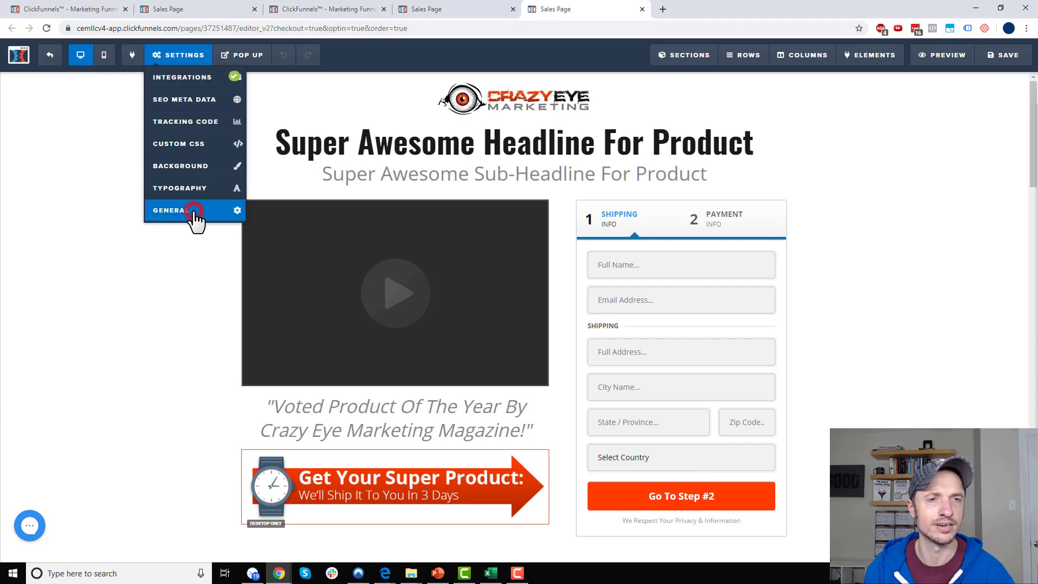
In General settings, type # into On Submit Go To, then delete it, leaving it blank.
click(194, 211)
click(933, 124)
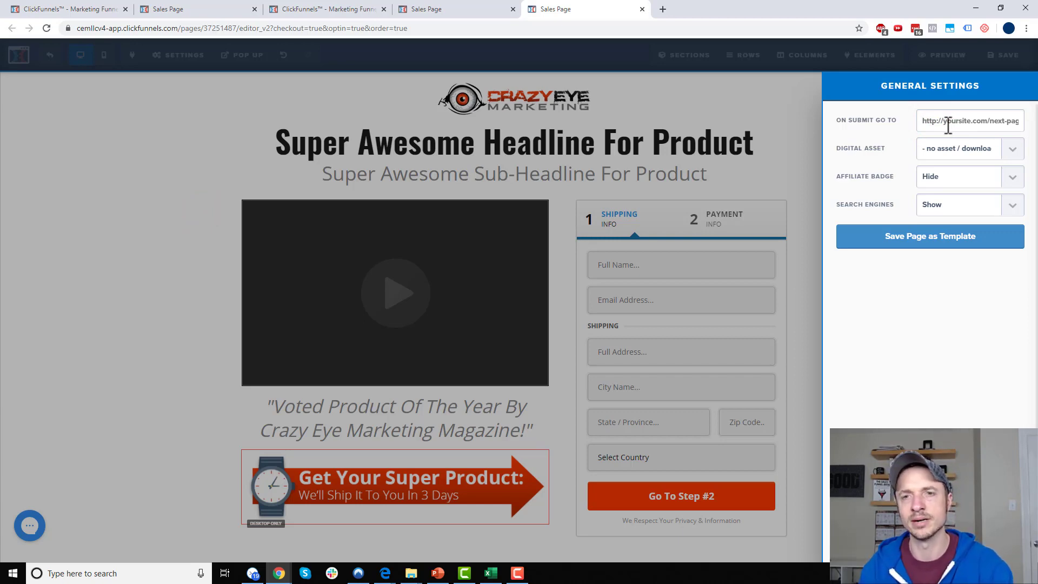
text(#)
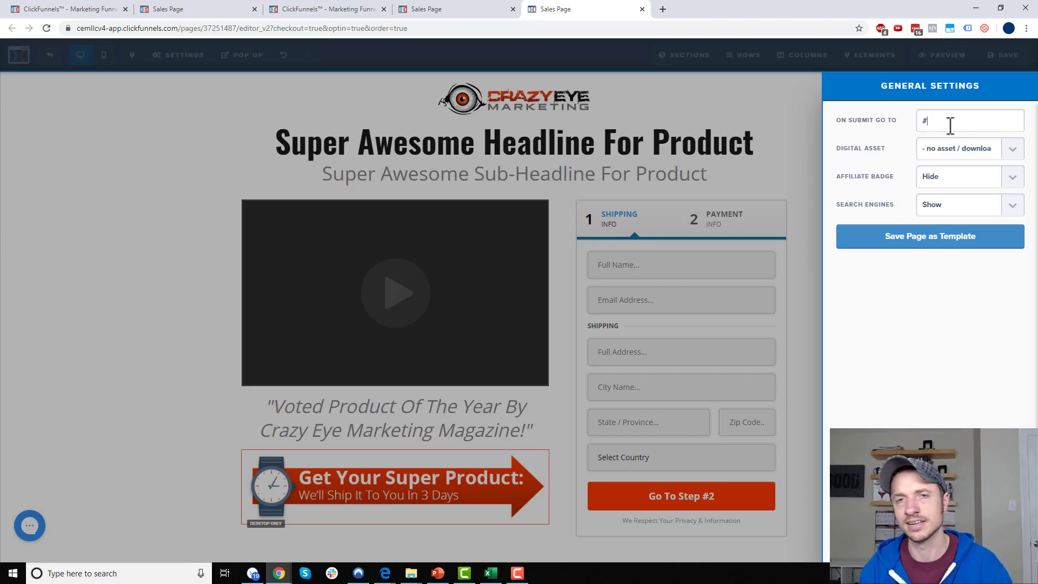
key(BackSpace)
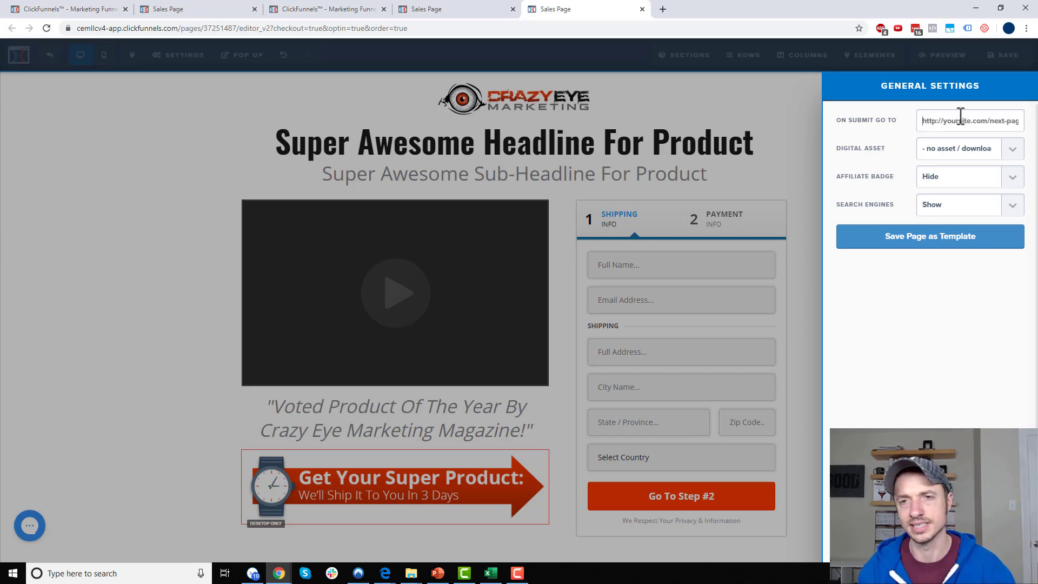
click(95, 222)
Review the header ViewContent and footer AddToCart tracking scripts, then exit the editor to the step overview.
mouse_move(173, 61)
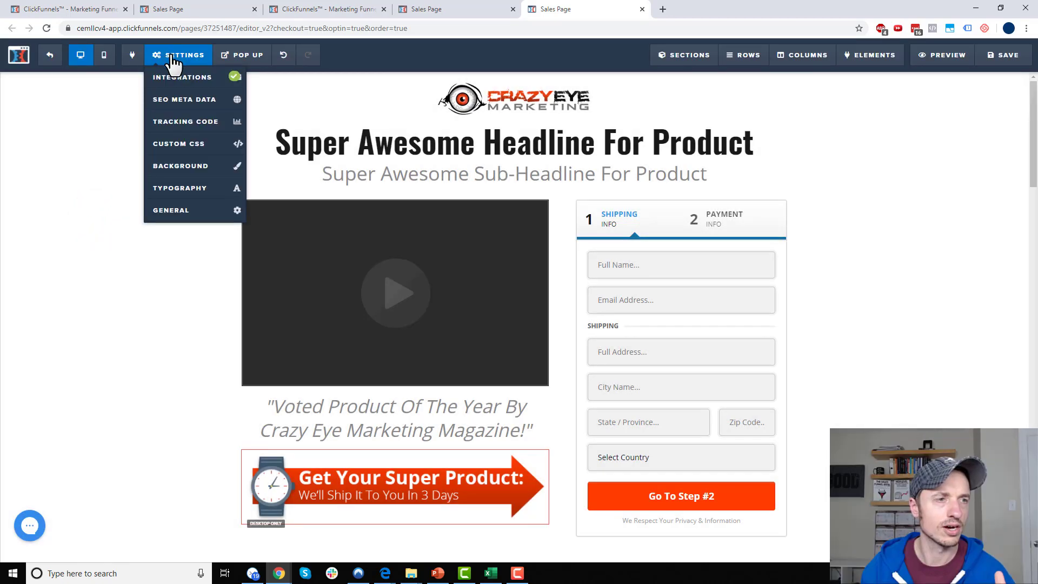
click(188, 121)
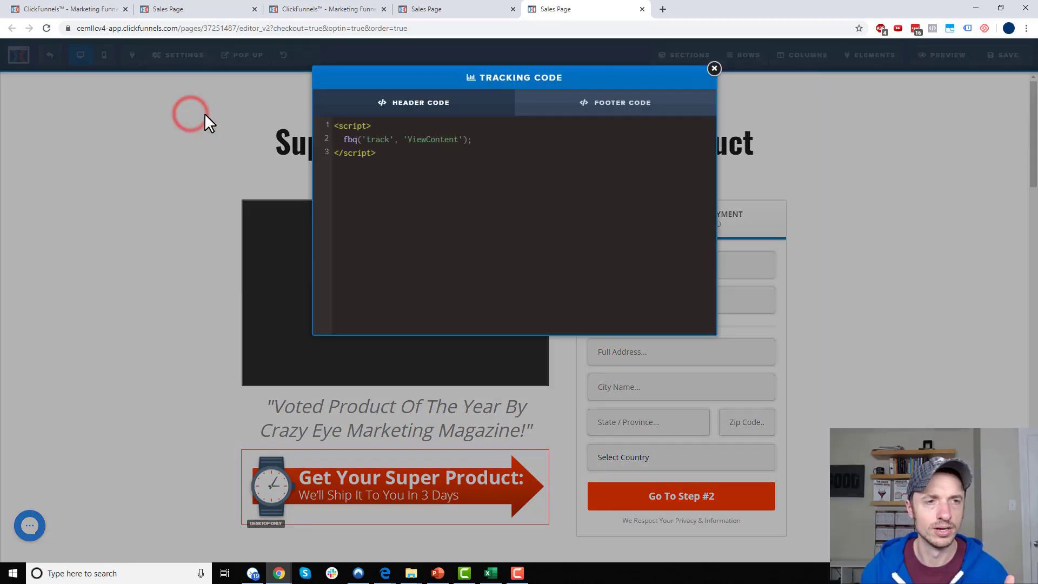
click(466, 147)
click(592, 103)
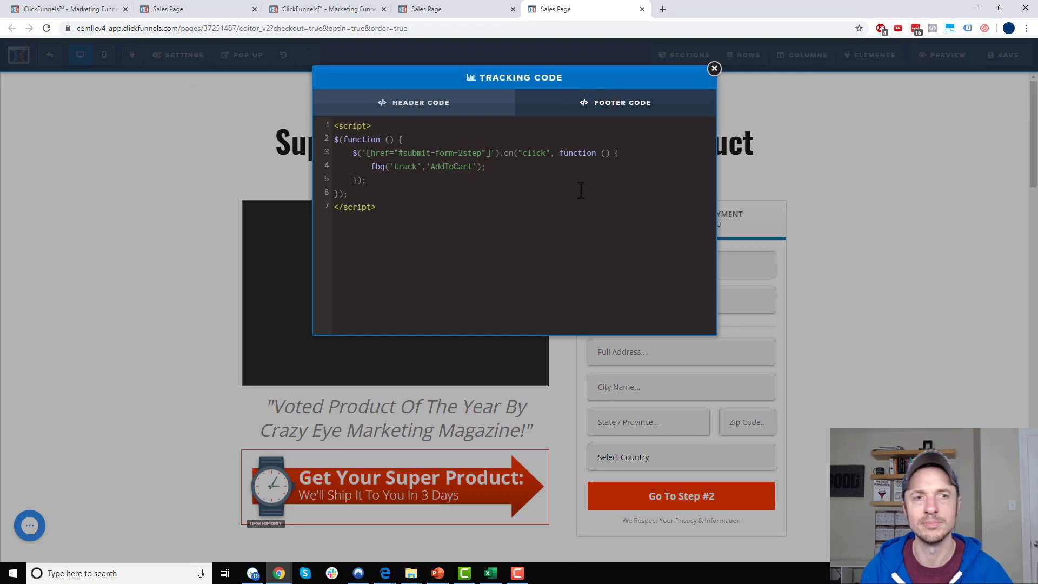
click(715, 69)
mouse_move(159, 54)
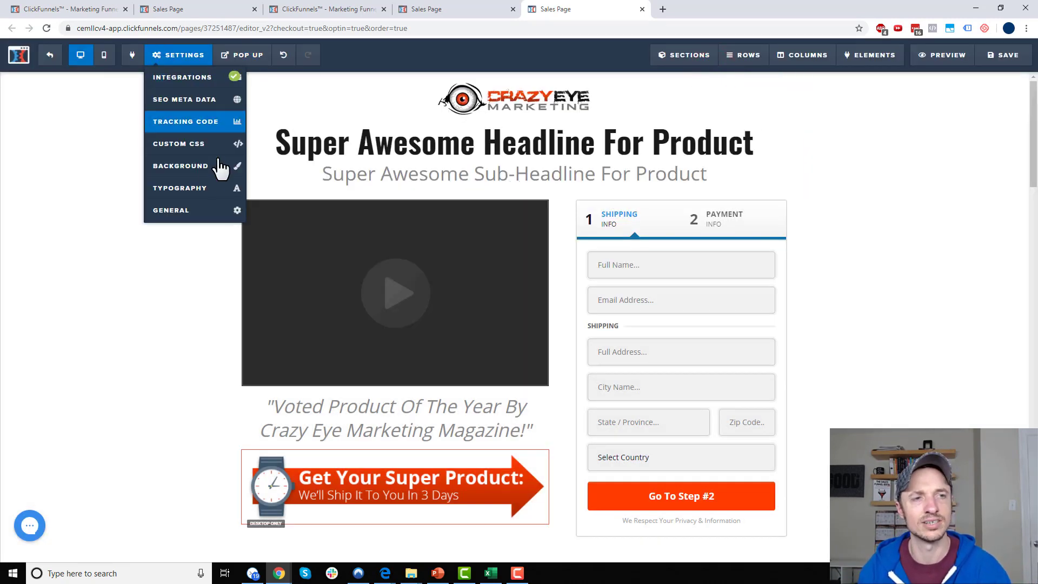
click(53, 58)
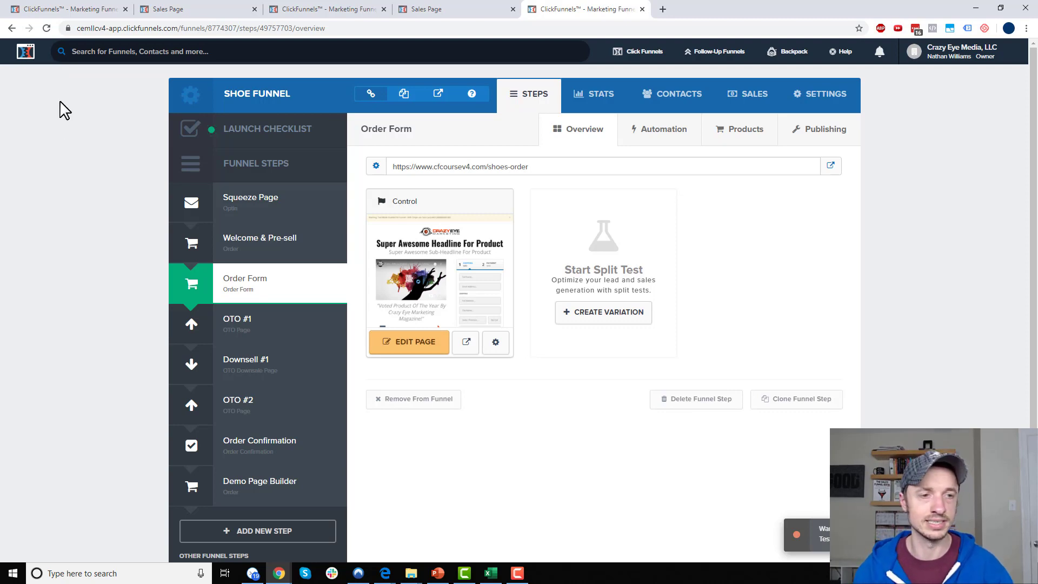
Switch to the live order page, scroll to the Submitting button, and right-click the page margin.
click(441, 8)
click(902, 367)
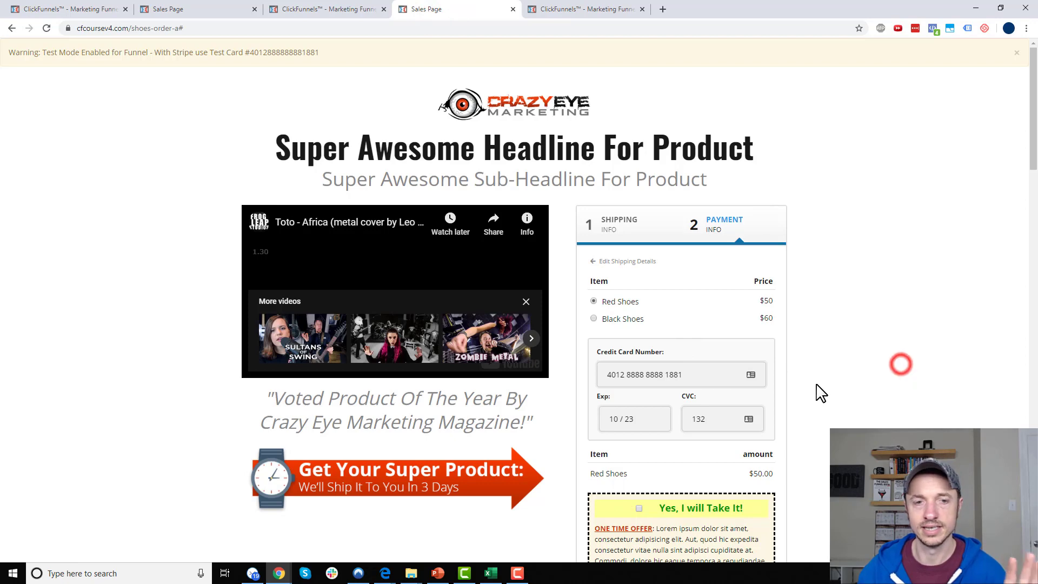
scroll(843, 381, down, 1)
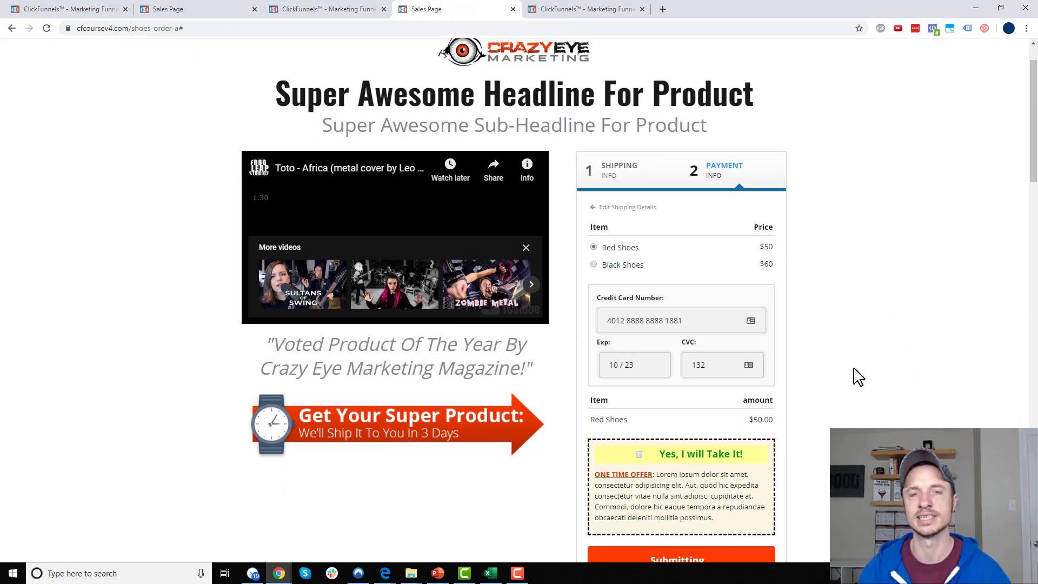
right_click(163, 199)
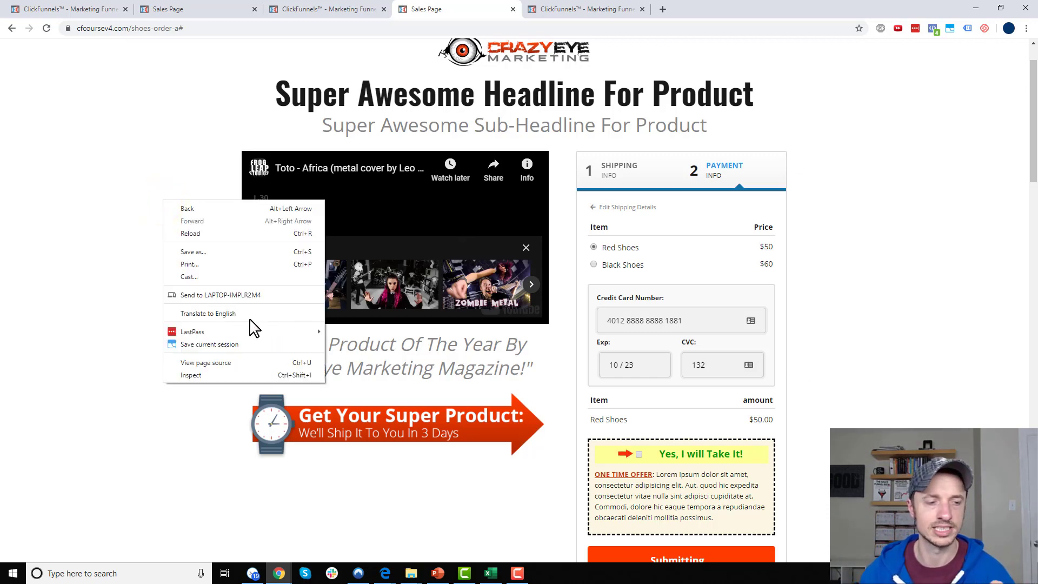
Inspect the page, enlarge DevTools, and find the Stripe IntegrationError in the Console.
click(258, 375)
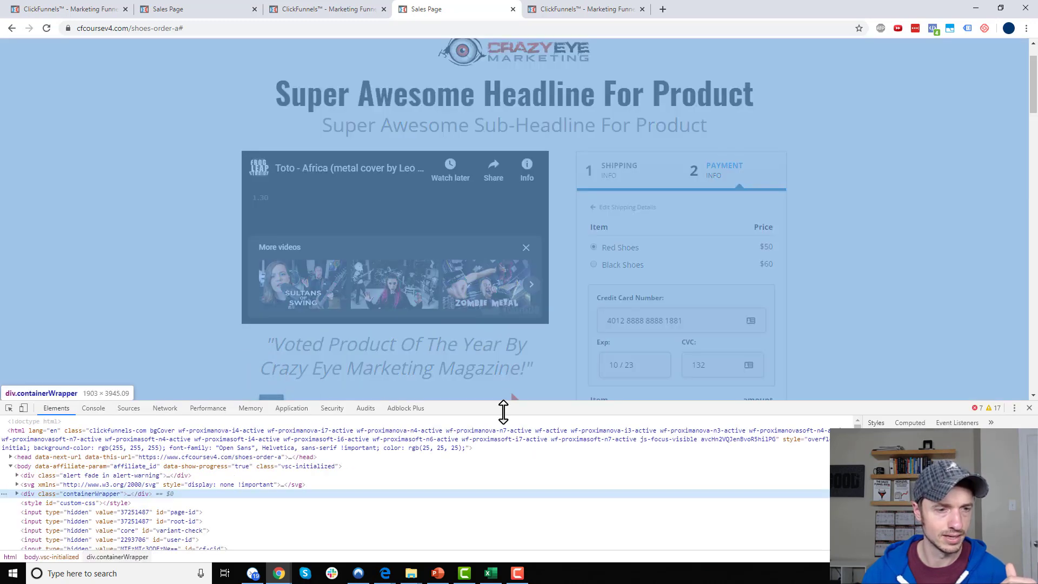
drag(503, 400, 501, 340)
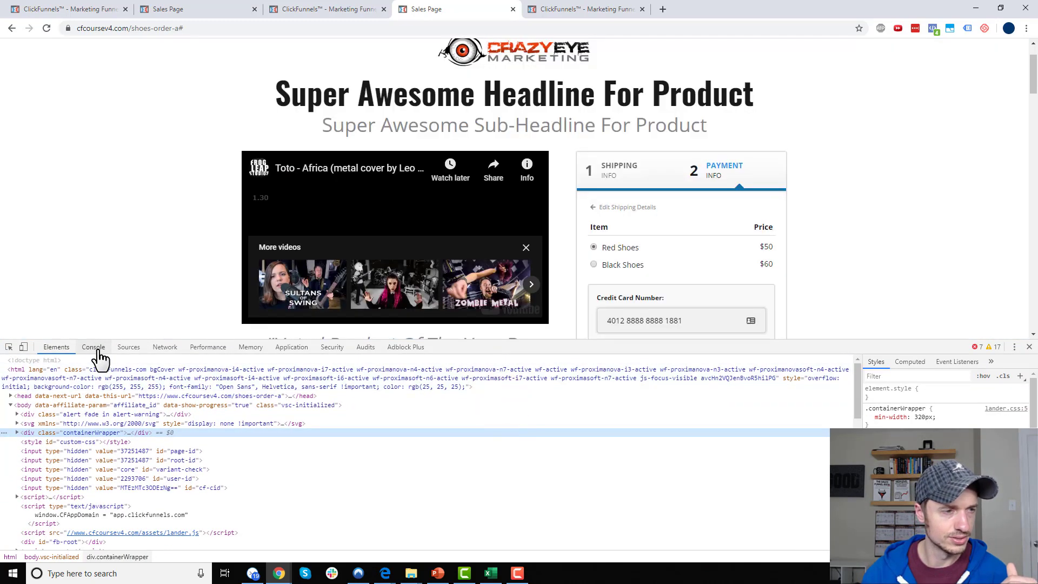
click(94, 348)
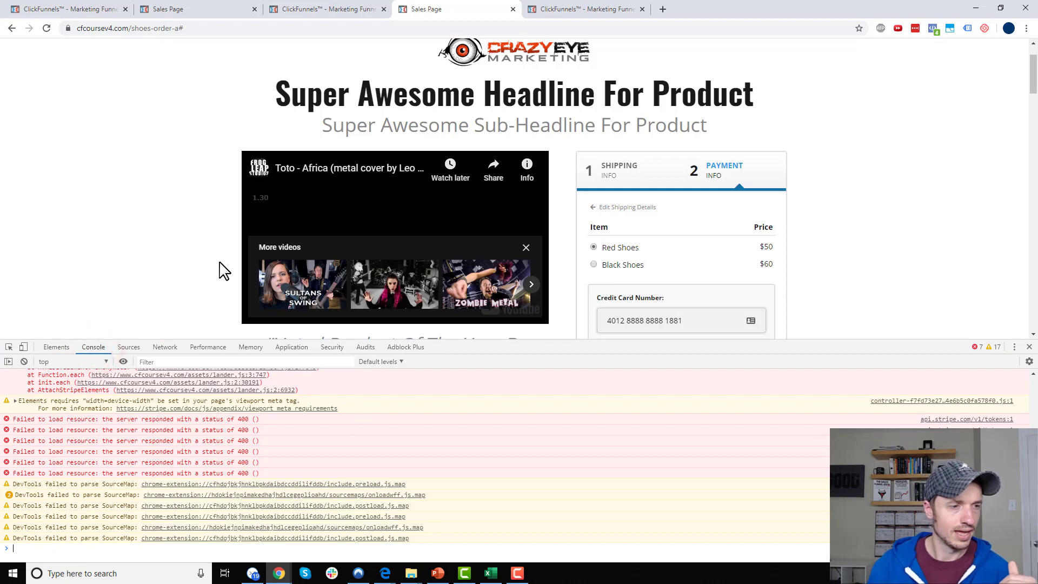
scroll(154, 449, up, 5)
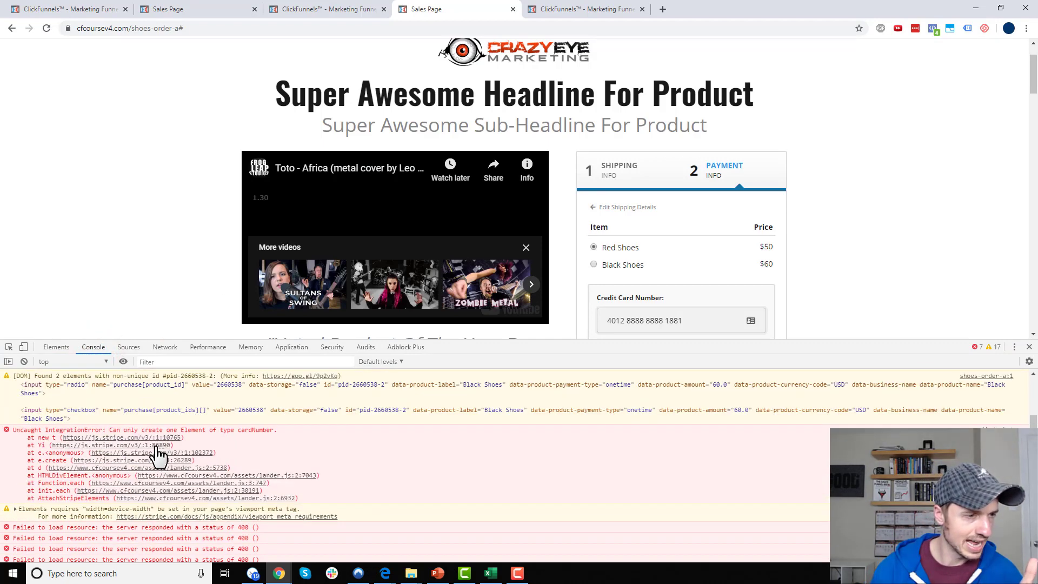
scroll(154, 519, down, 4)
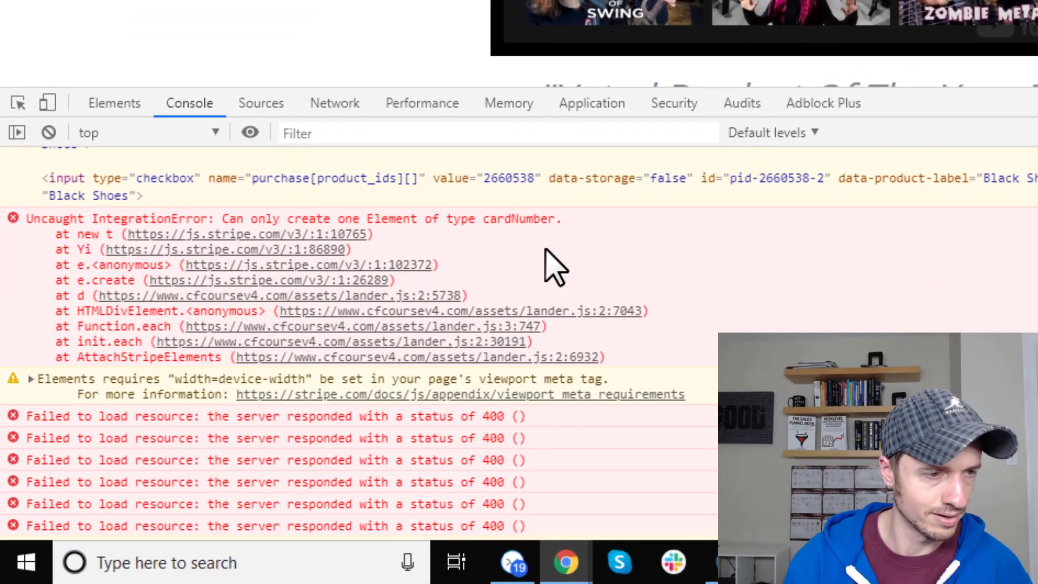
scroll(419, 307, up, 3)
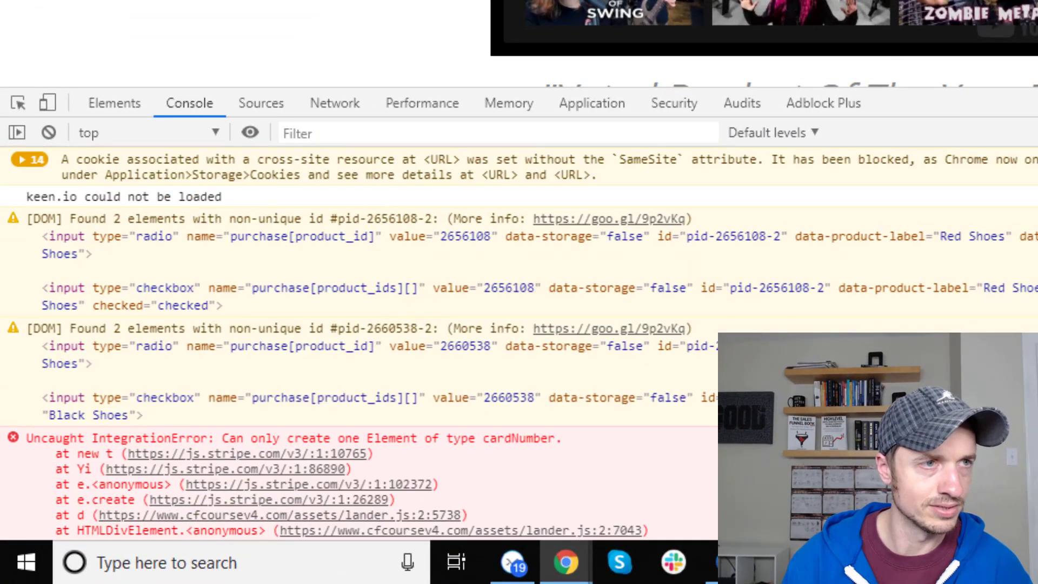
Reload the order page, select cardNumber in the error, and advance the form to step #2.
key(F5)
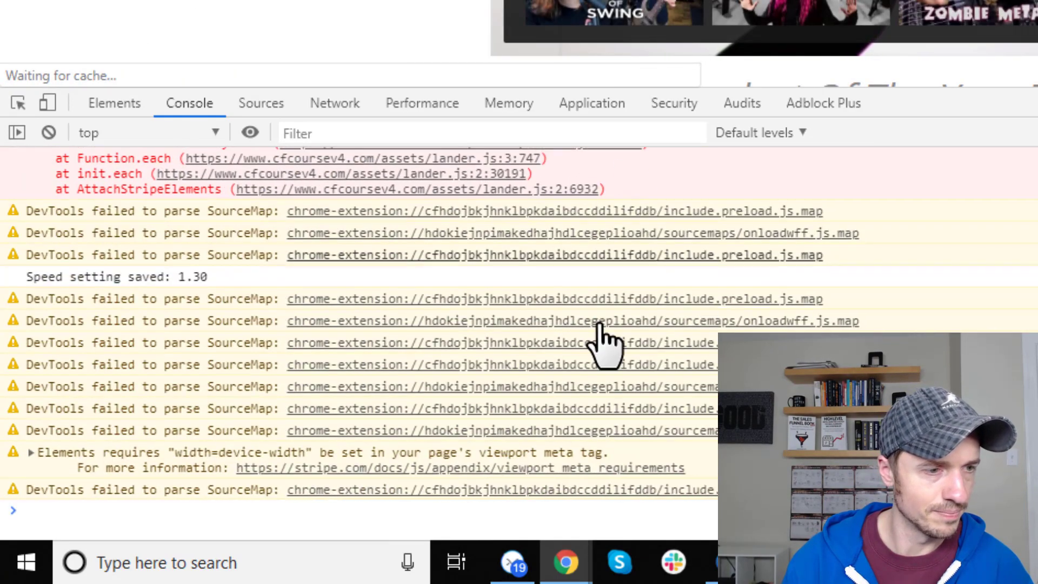
scroll(323, 475, up, 4)
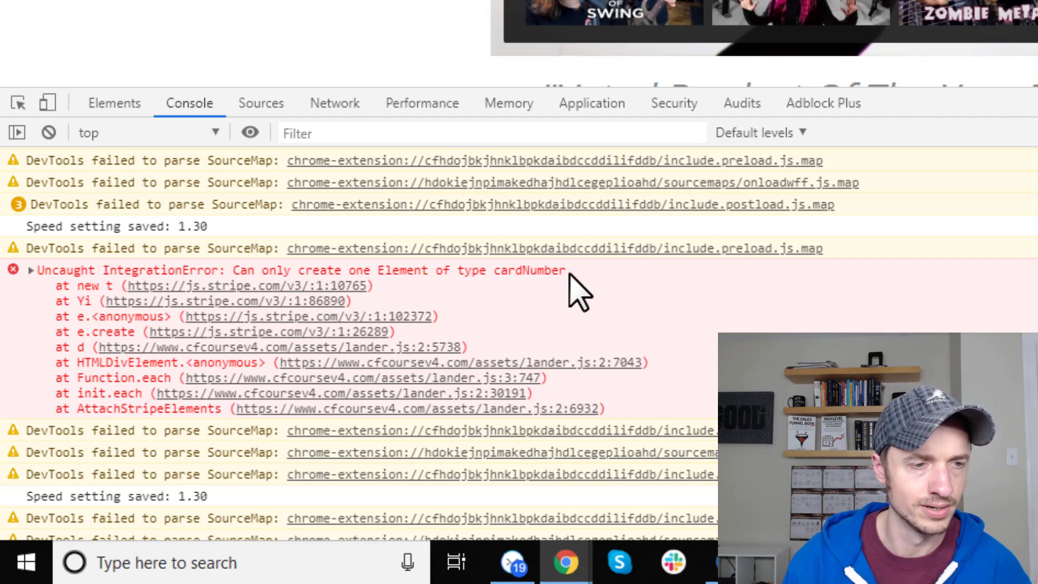
drag(572, 273, 305, 271)
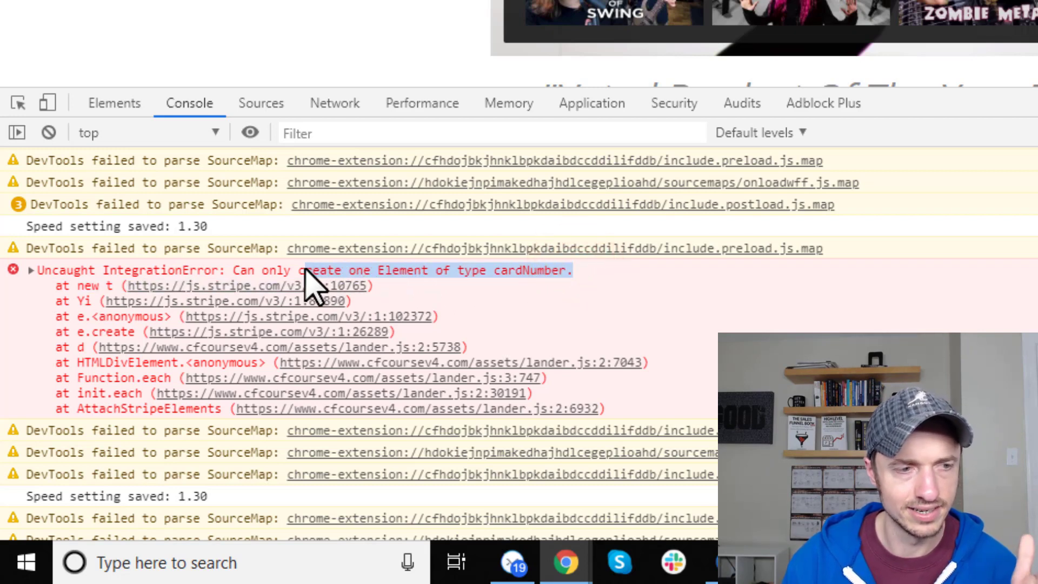
double_click(526, 273)
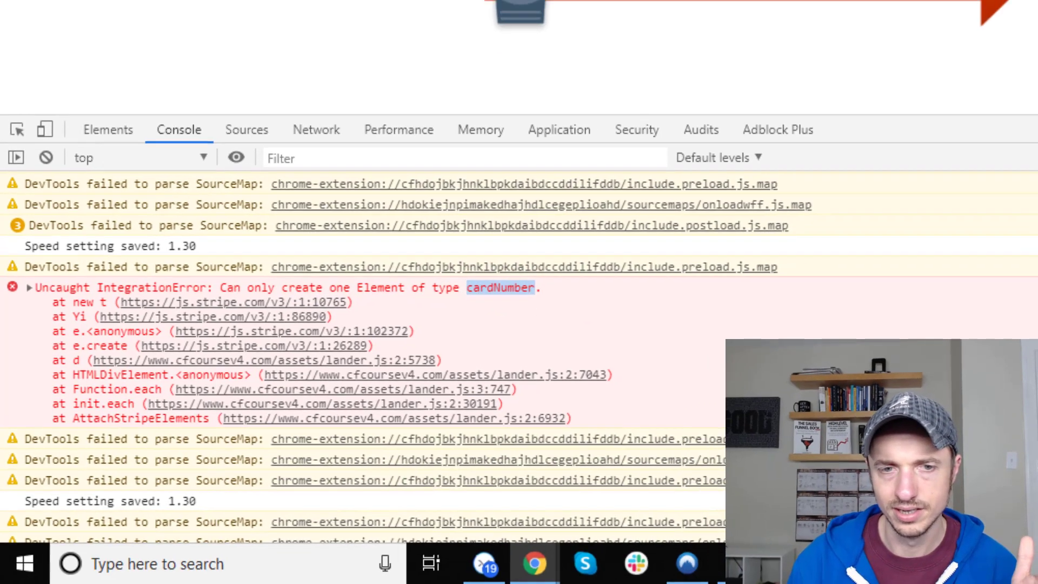
click(807, 246)
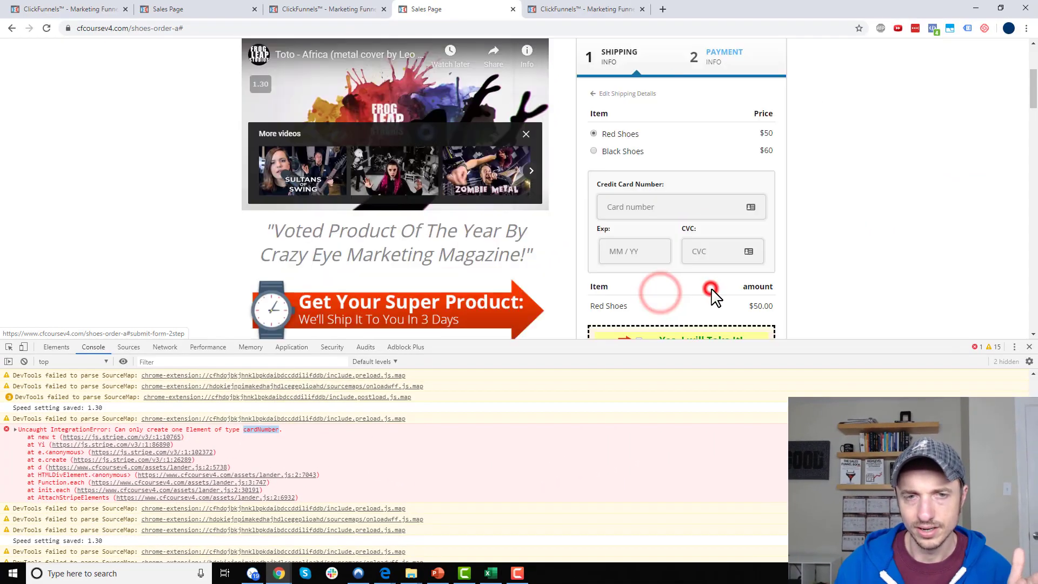
click(711, 289)
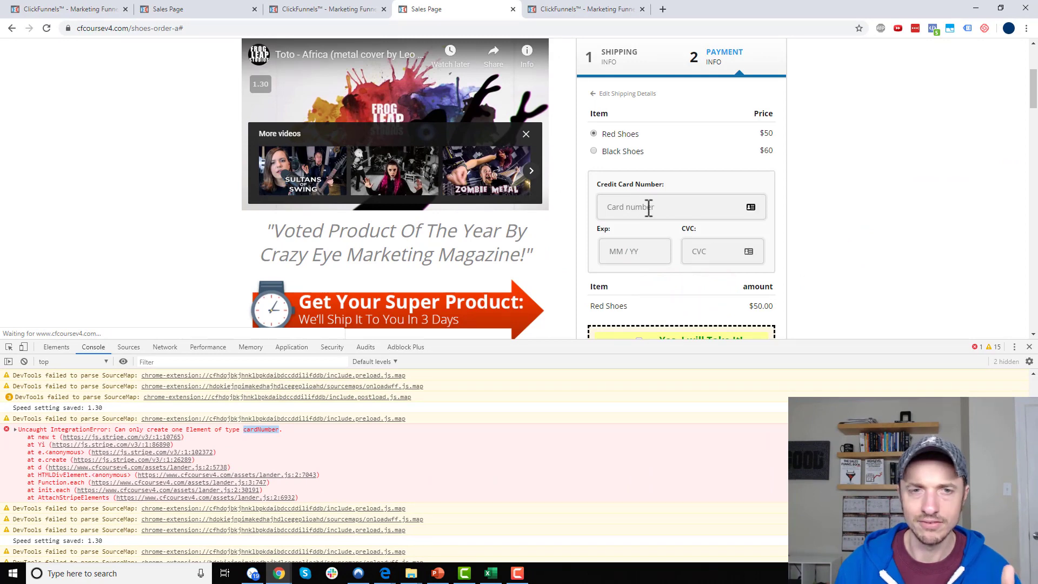
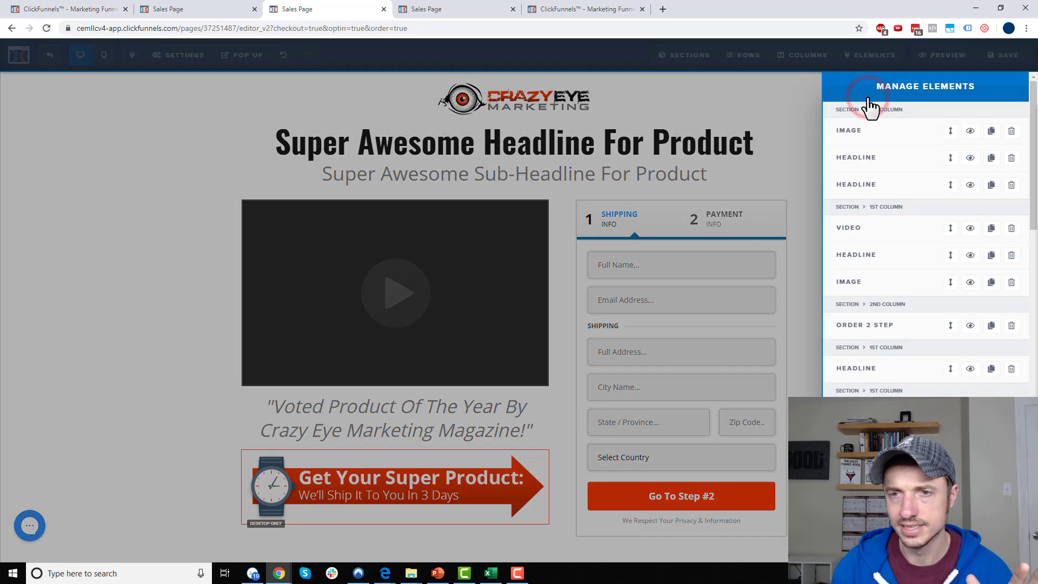
Toggle the watch image on and back off, hide the second Icon Bullet List, and close Manage Elements.
scroll(987, 351, down, 3)
scroll(976, 357, down, 2)
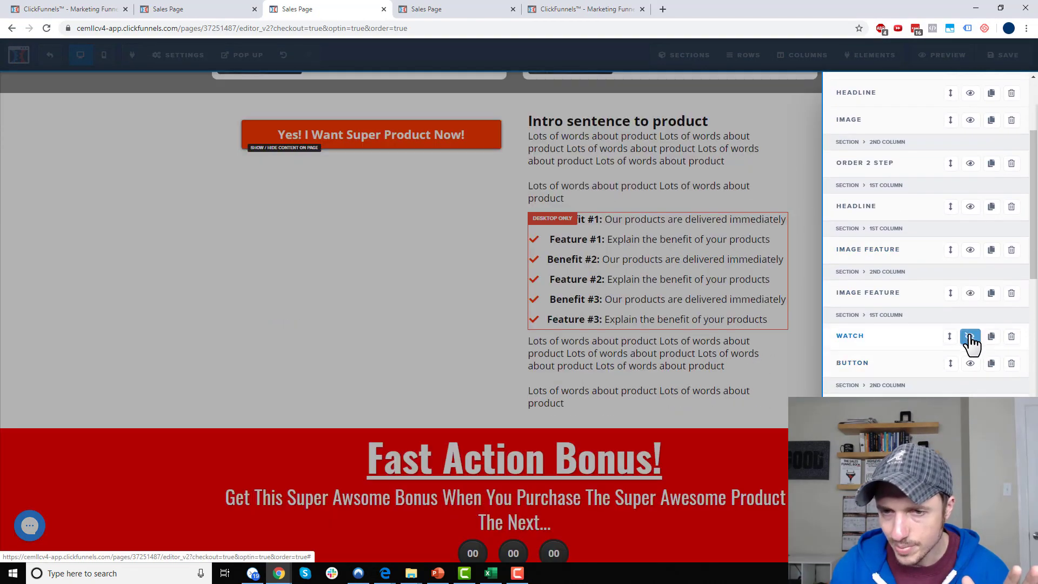
click(971, 339)
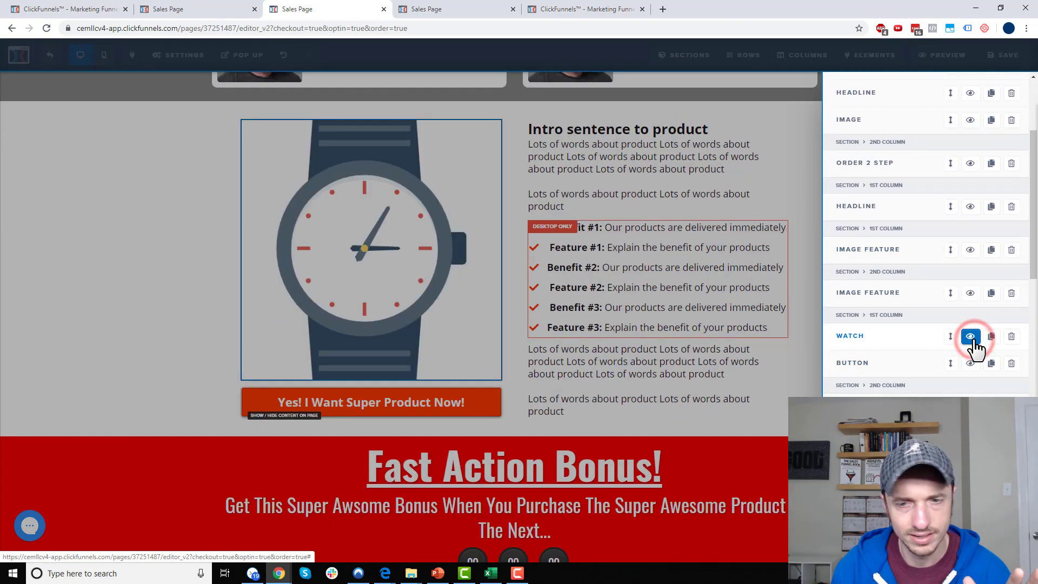
click(971, 339)
scroll(973, 350, down, 2)
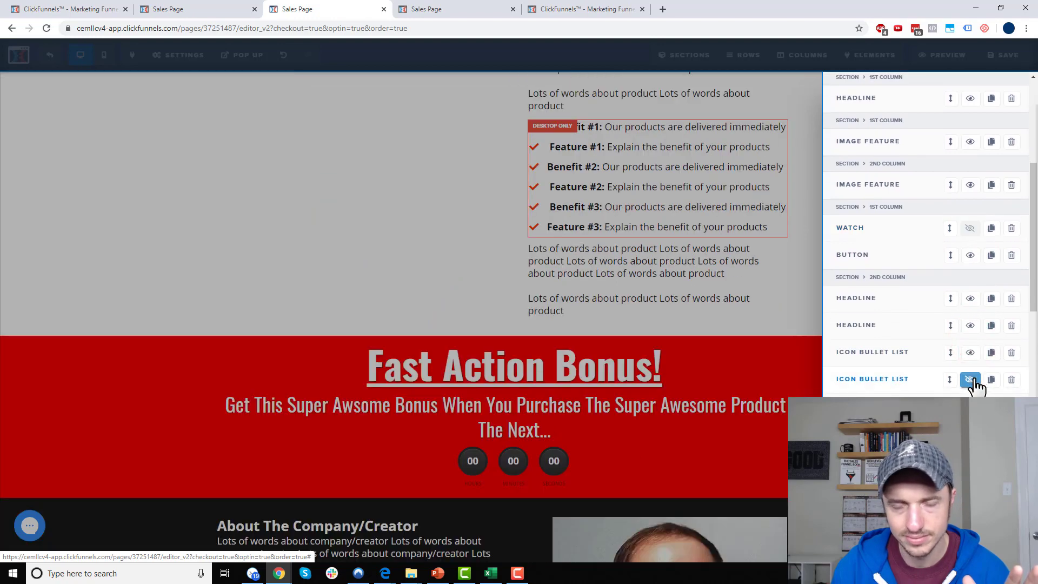
click(972, 380)
scroll(971, 325, down, 10)
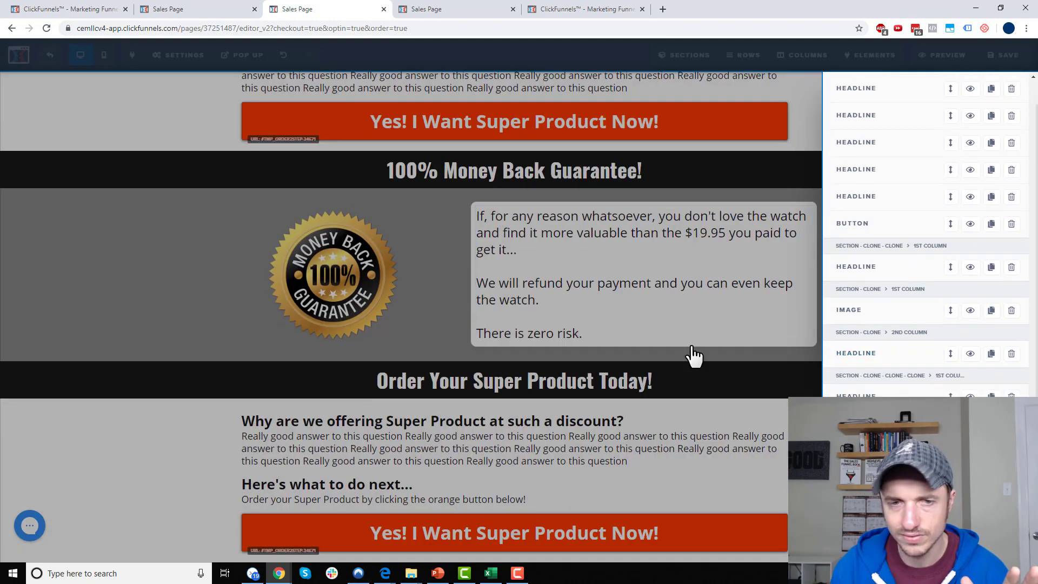
click(694, 355)
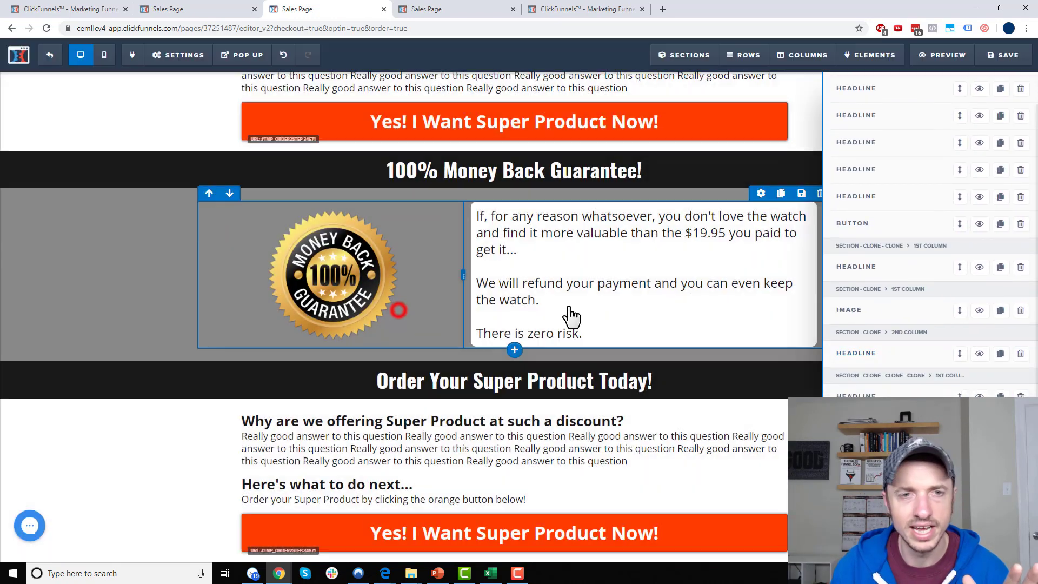
scroll(821, 336, up, 10)
mouse_move(880, 71)
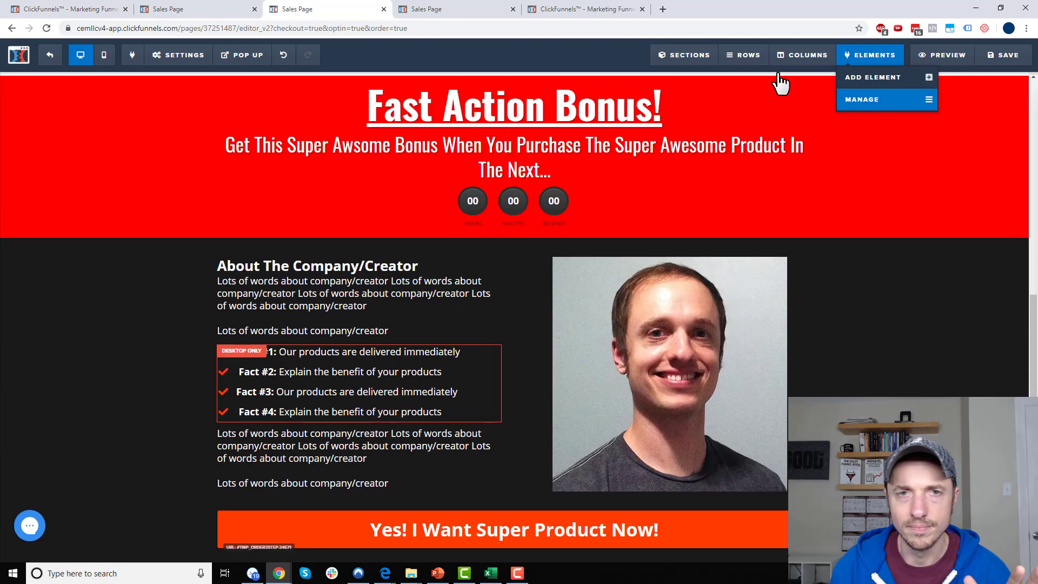
Switch to the mobile layout and inspect the order form's settings.
click(104, 57)
scroll(581, 265, down, 3)
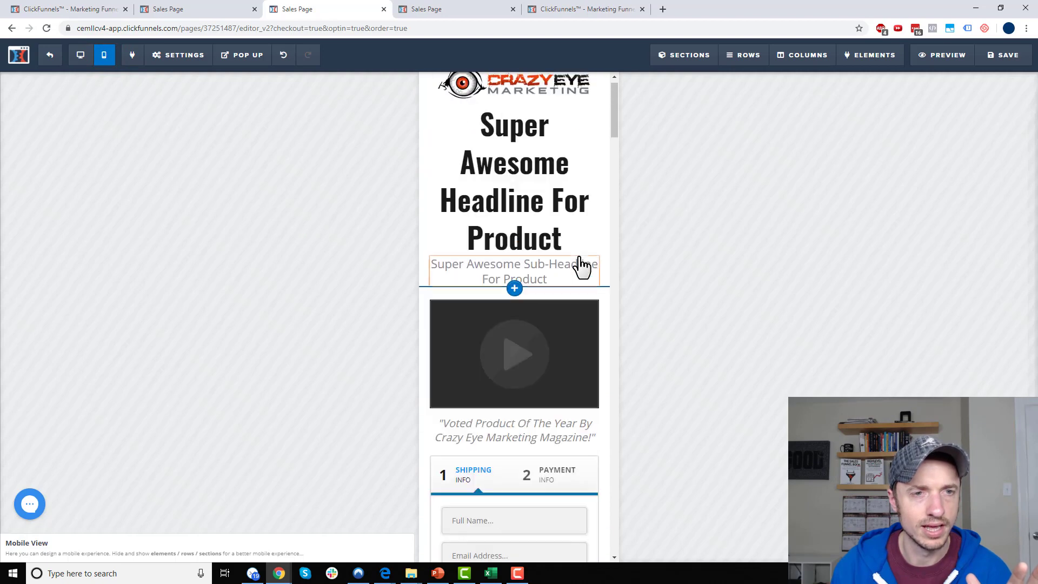
scroll(533, 251, down, 3)
scroll(533, 256, down, 2)
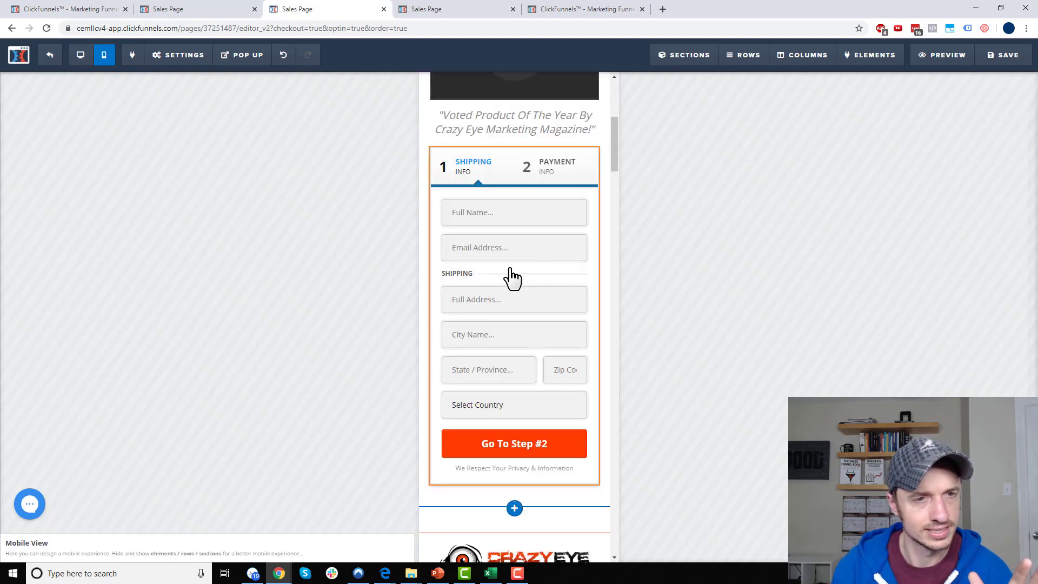
scroll(518, 286, down, 8)
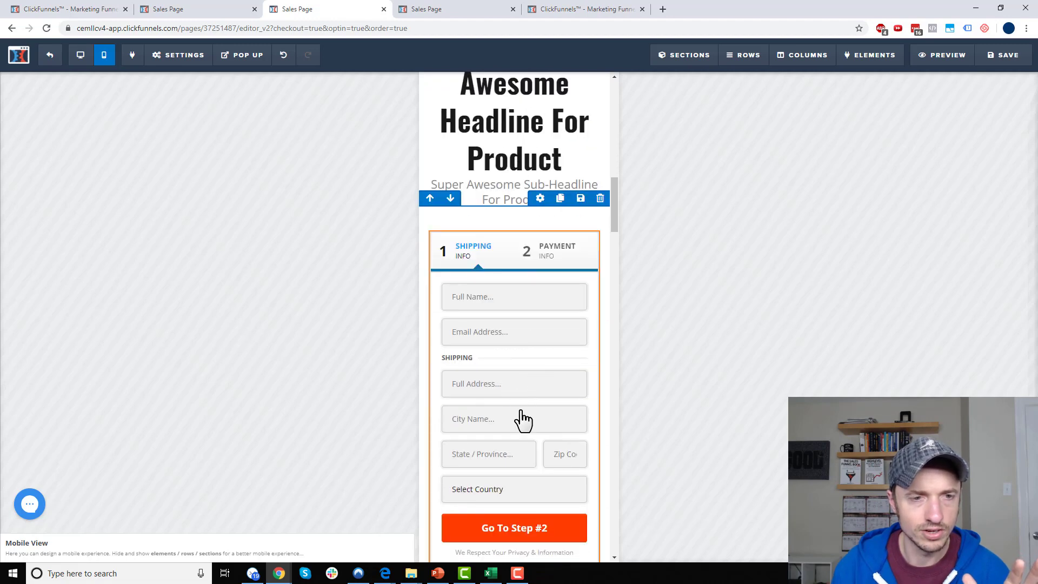
click(531, 370)
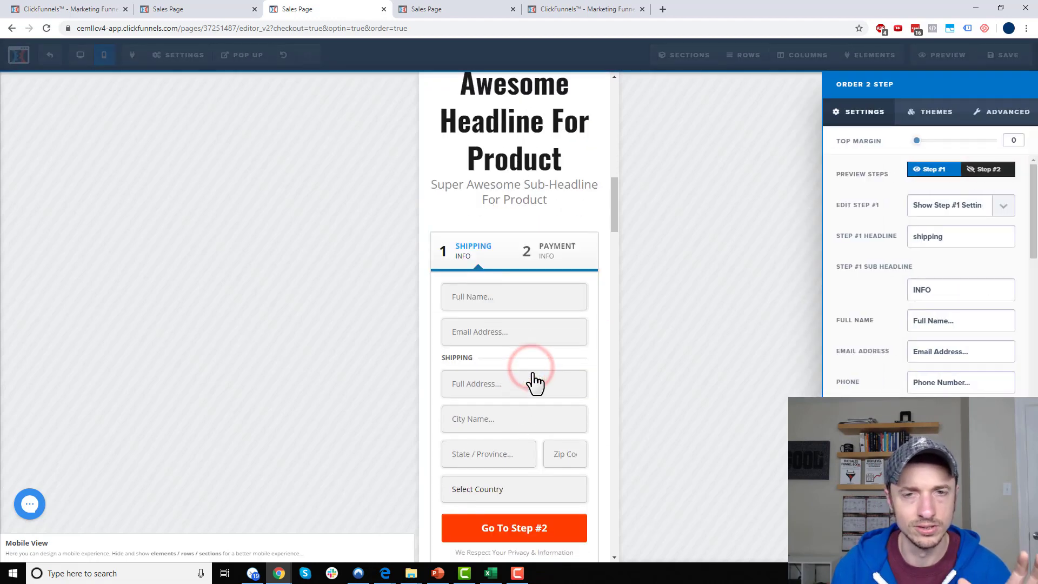
click(710, 262)
scroll(537, 384, up, 10)
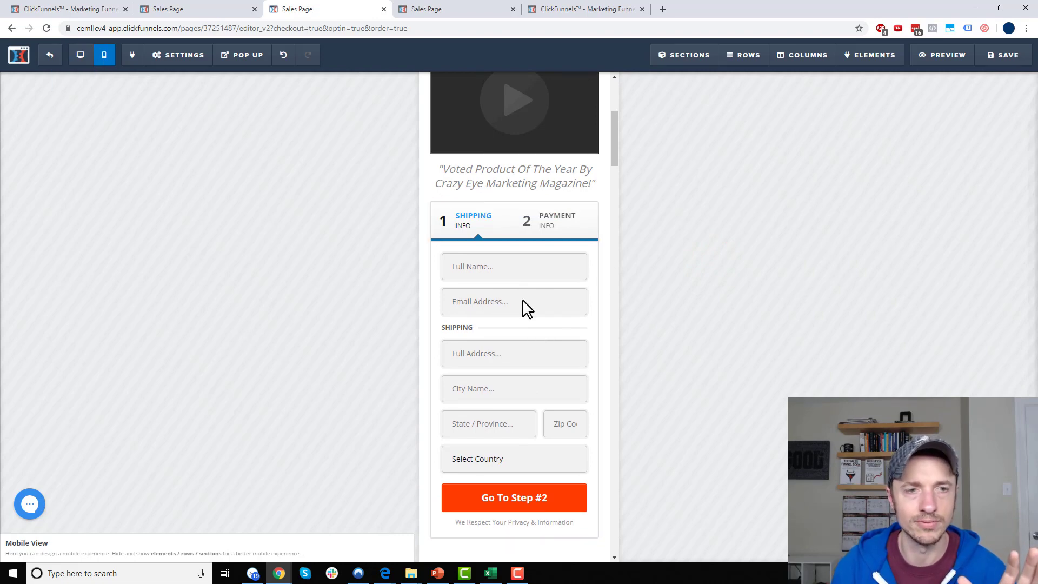
scroll(513, 335, down, 3)
scroll(513, 330, up, 4)
scroll(519, 308, down, 8)
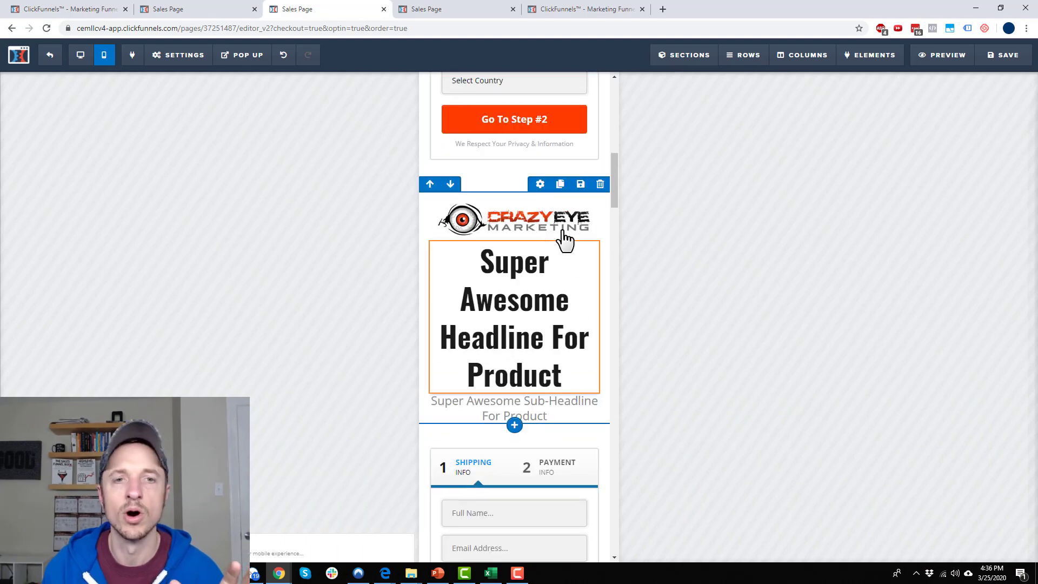
Set SECTION - CLONE's visibility to ALL devices in Manage Sections.
mouse_move(666, 55)
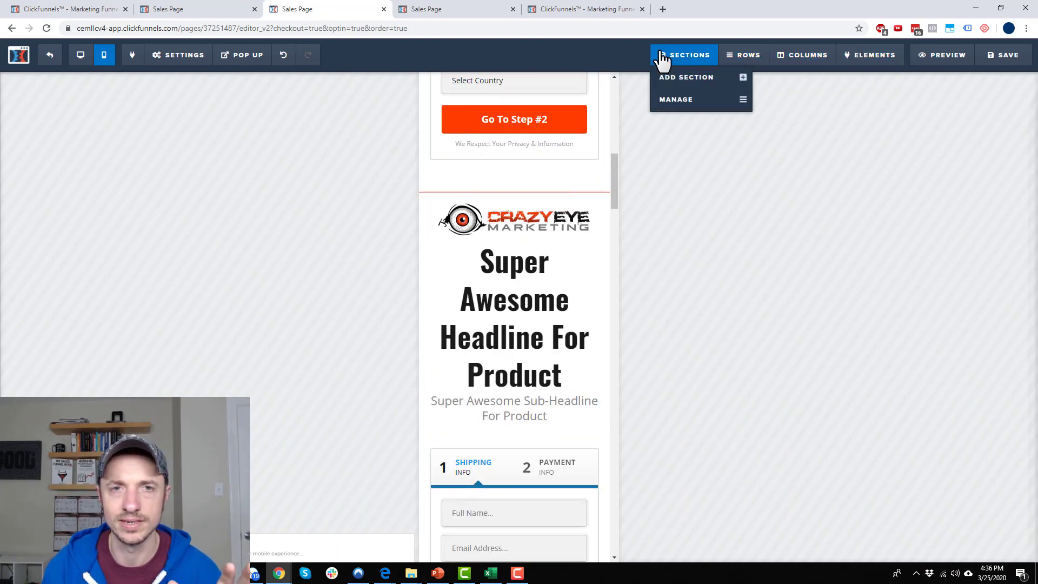
click(692, 101)
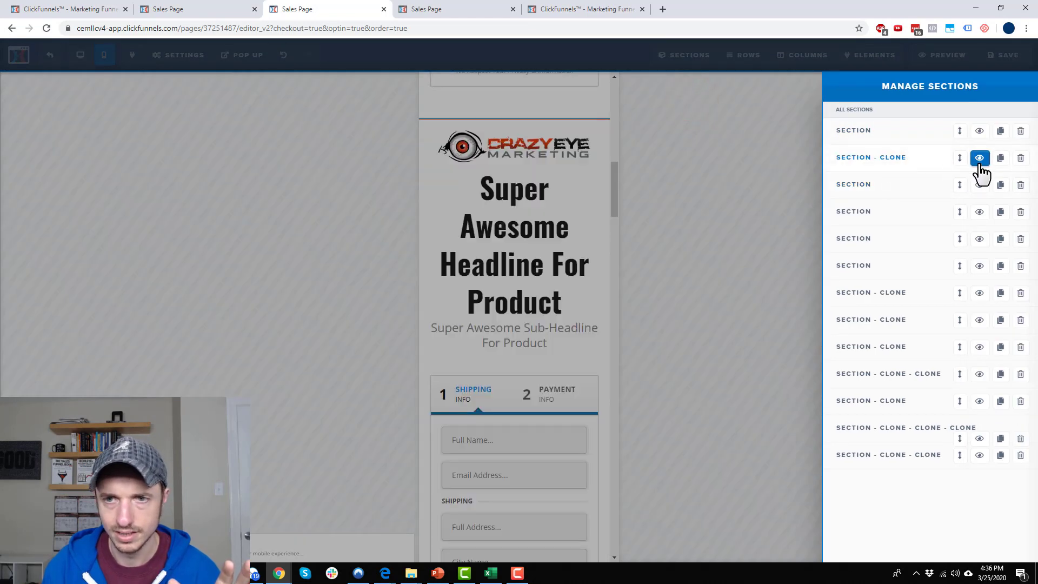
click(912, 158)
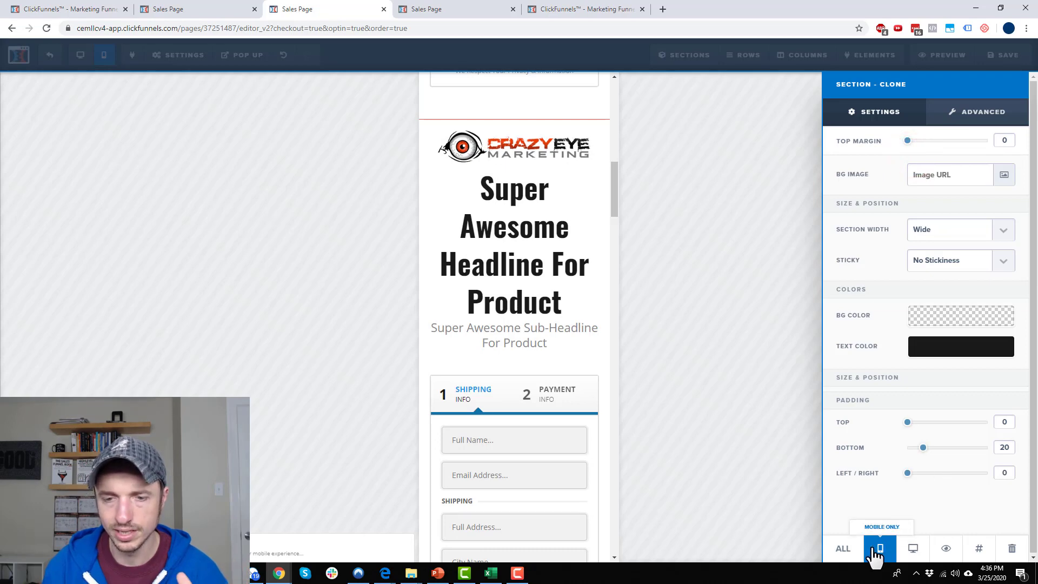
click(843, 550)
click(695, 457)
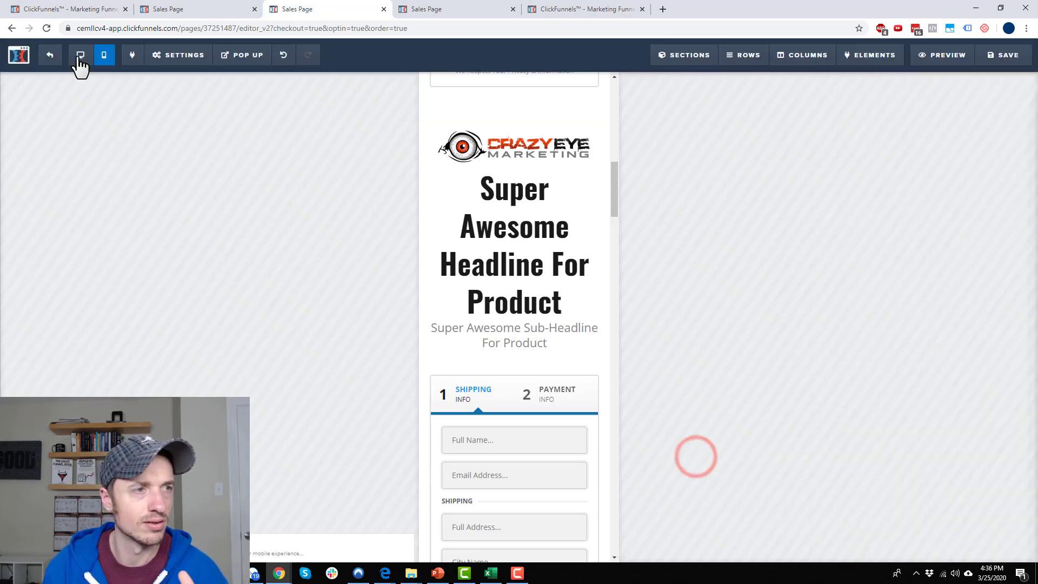
Delete the duplicated order form section in desktop view and save the page.
click(80, 54)
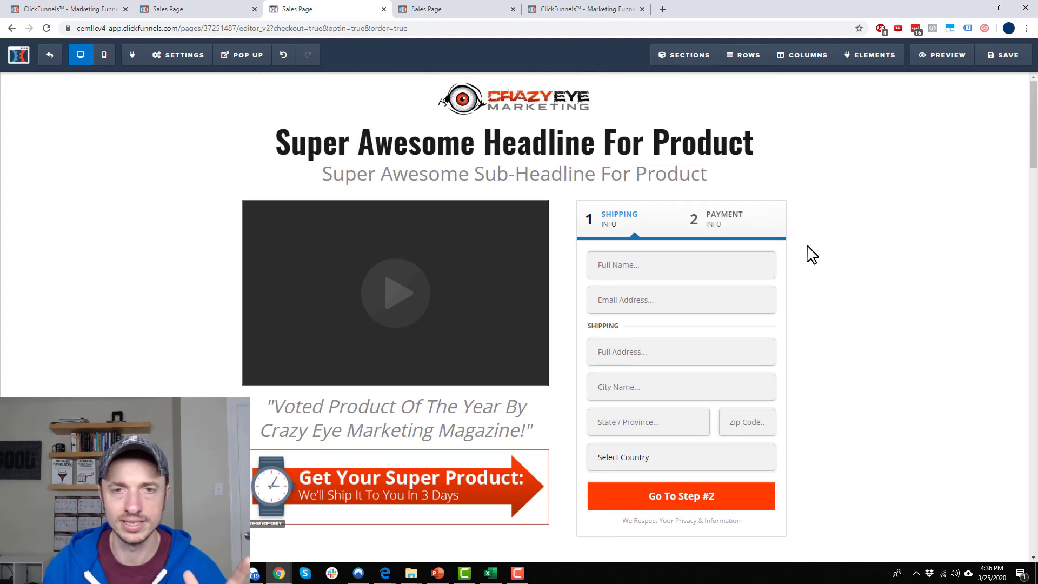
scroll(811, 255, down, 7)
scroll(707, 424, up, 5)
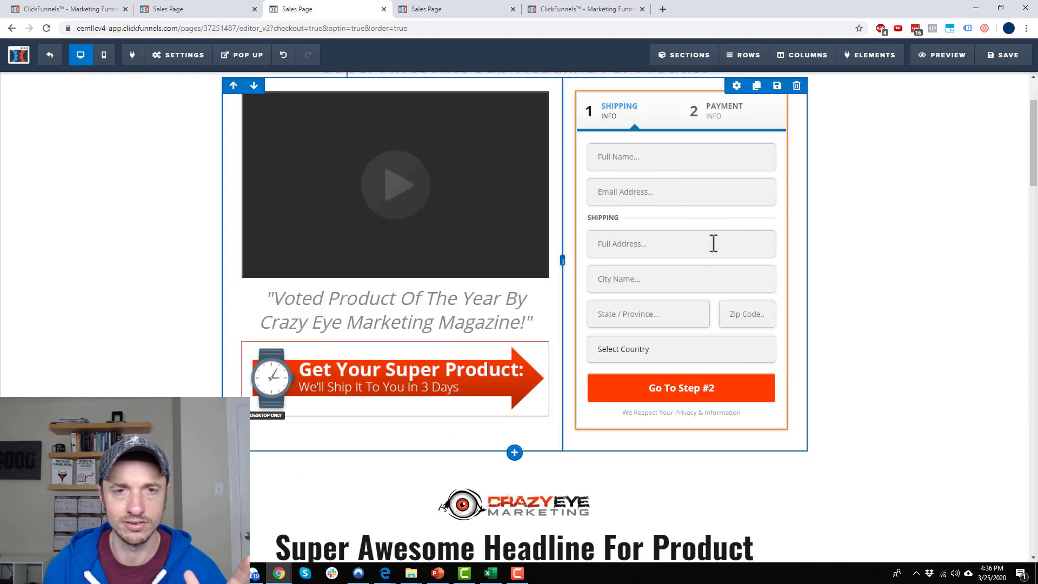
scroll(714, 243, down, 3)
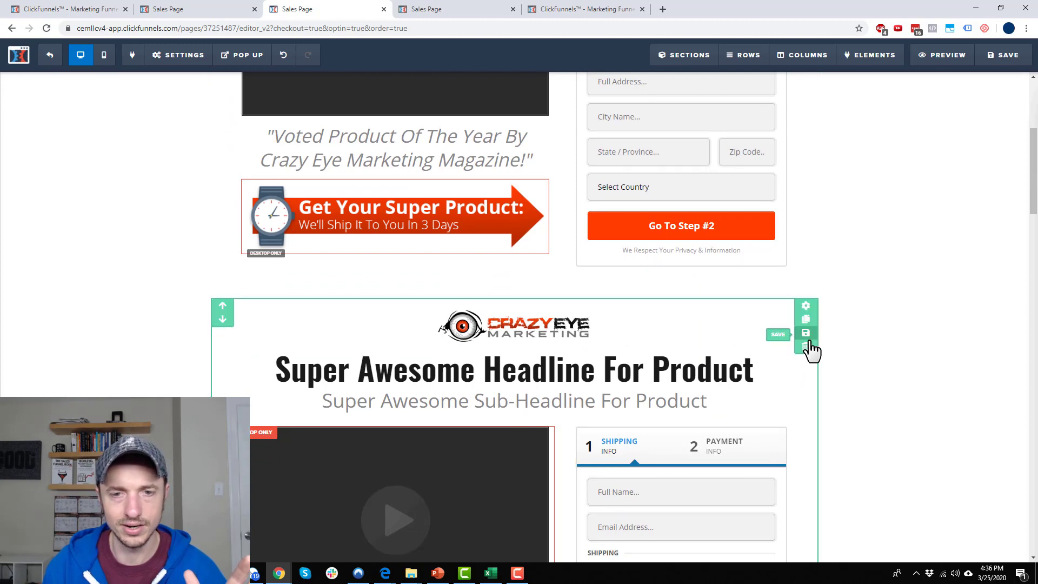
click(807, 349)
click(578, 83)
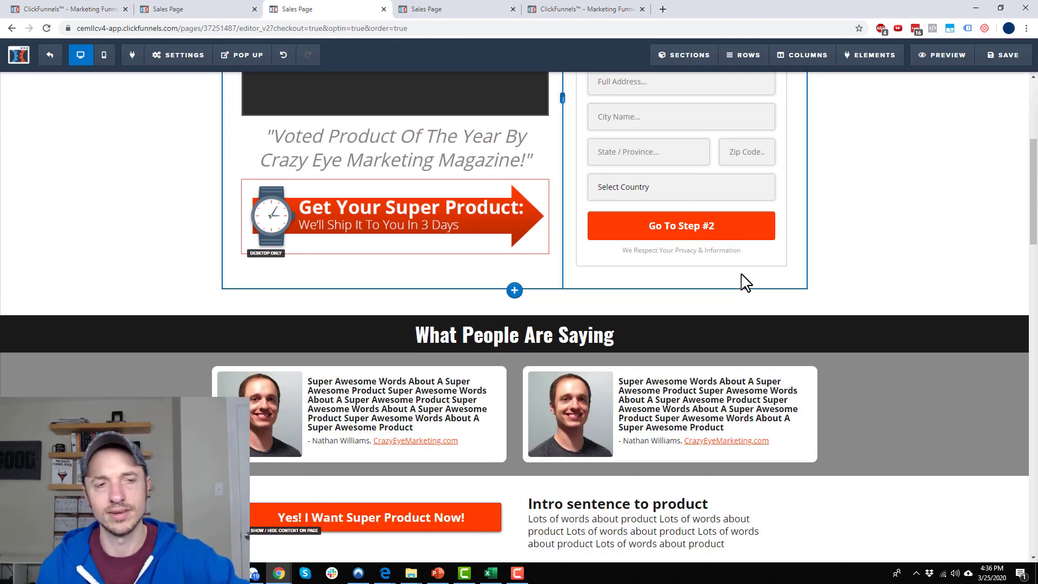
scroll(746, 282, up, 5)
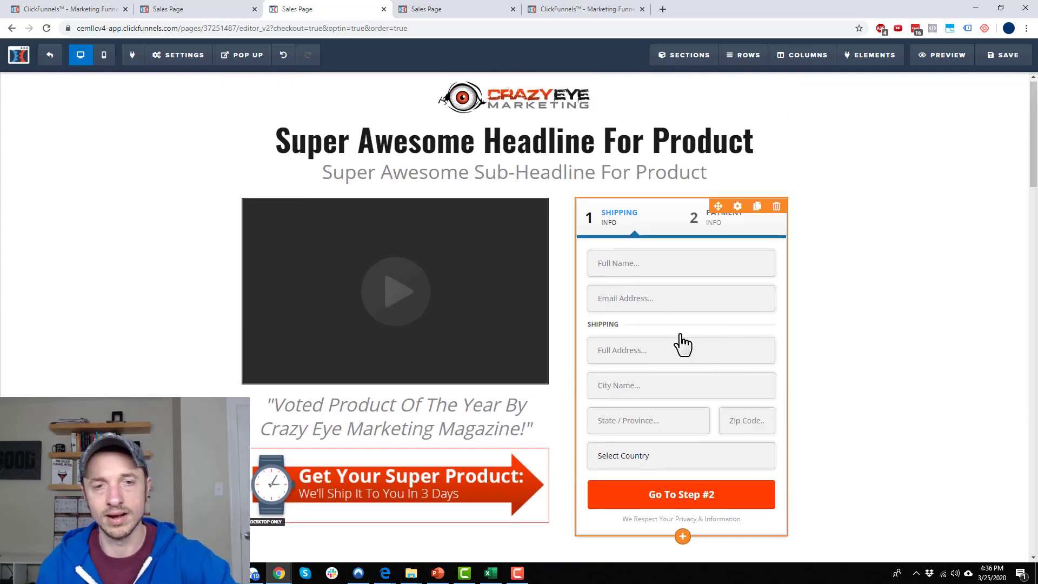
scroll(682, 343, down, 1)
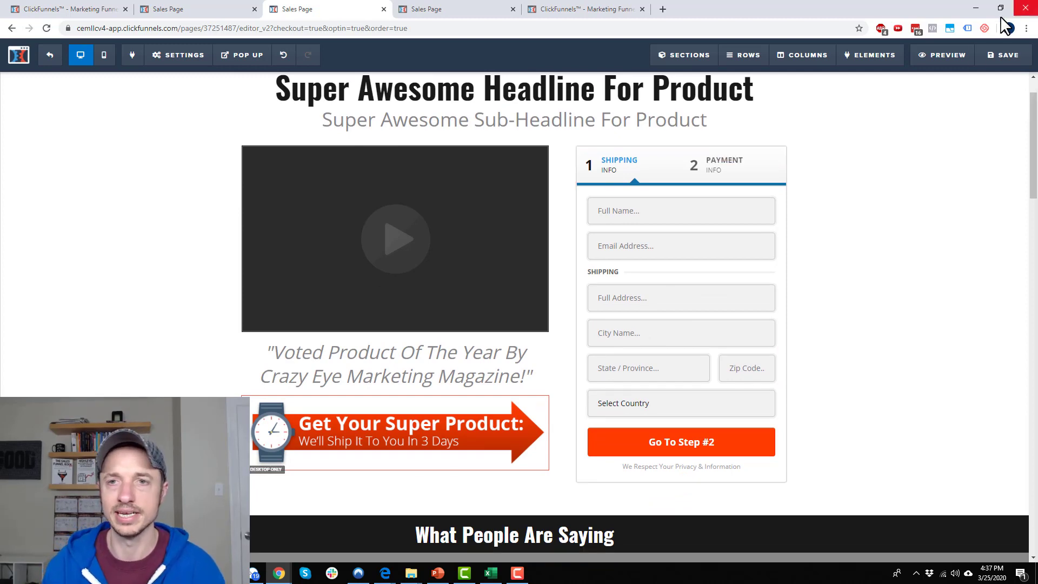
click(1003, 55)
click(533, 9)
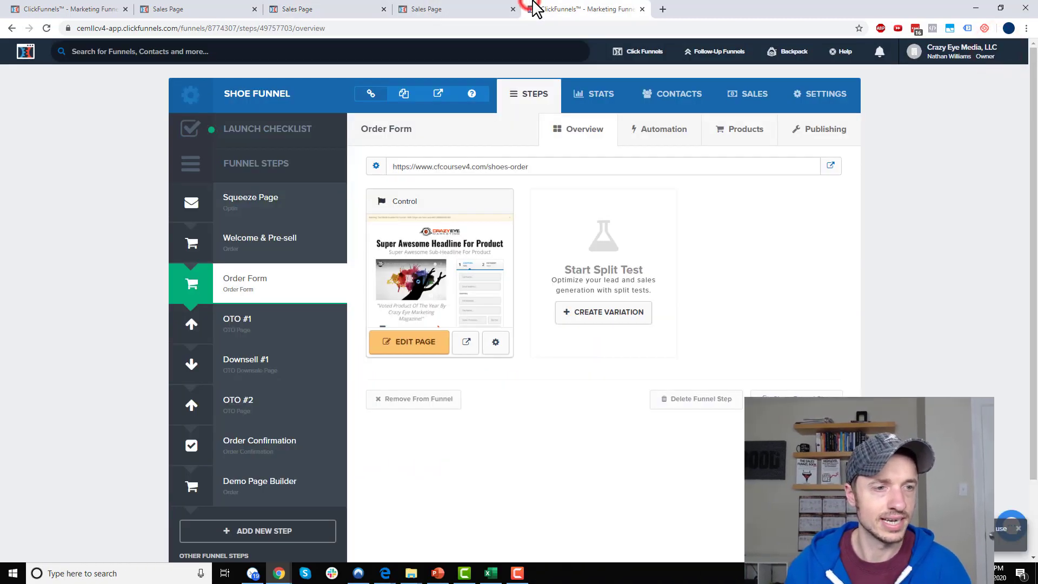
click(487, 9)
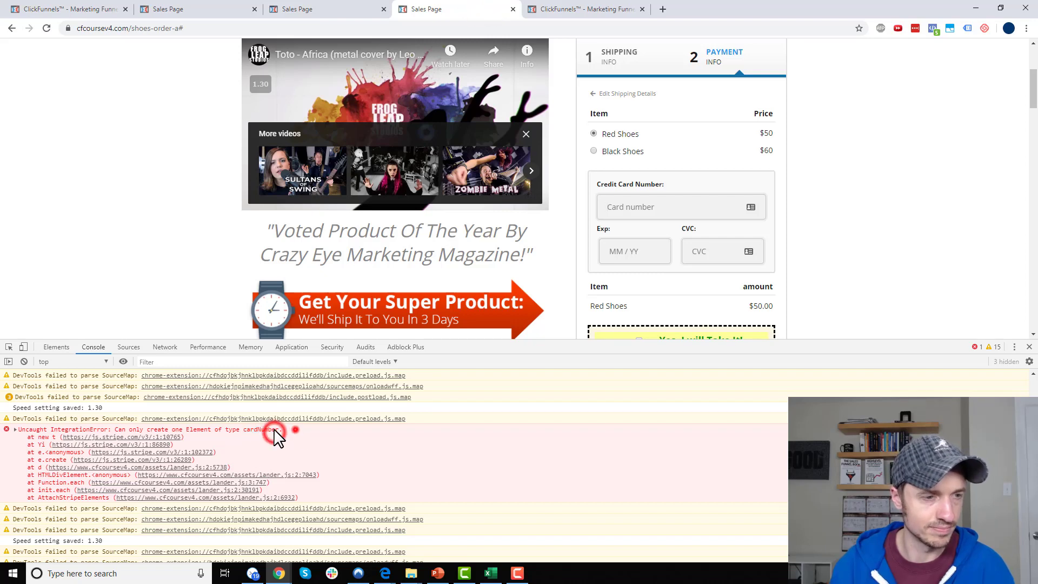
drag(277, 437, 206, 433)
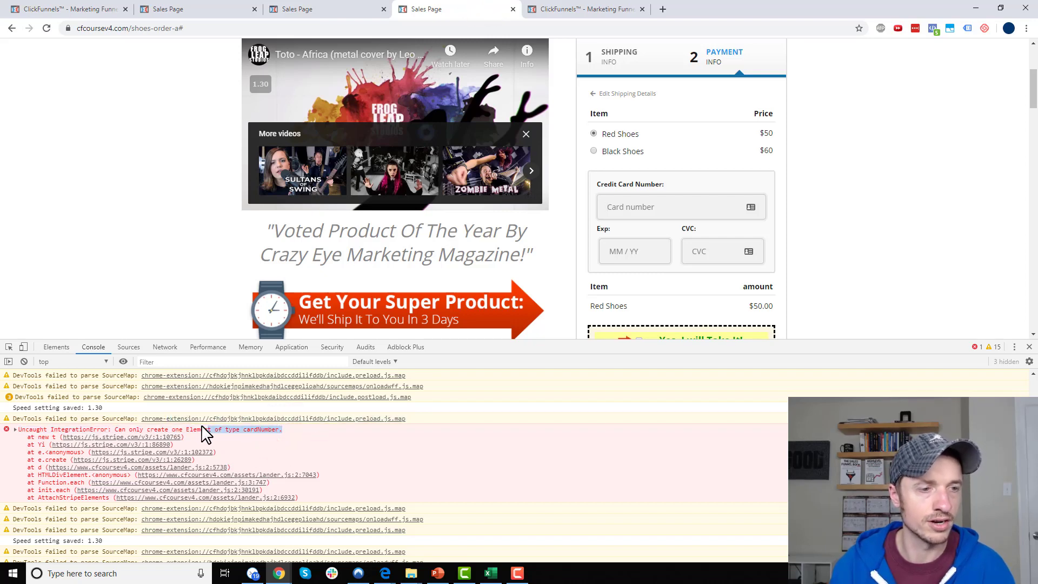
click(330, 426)
scroll(297, 447, down, 5)
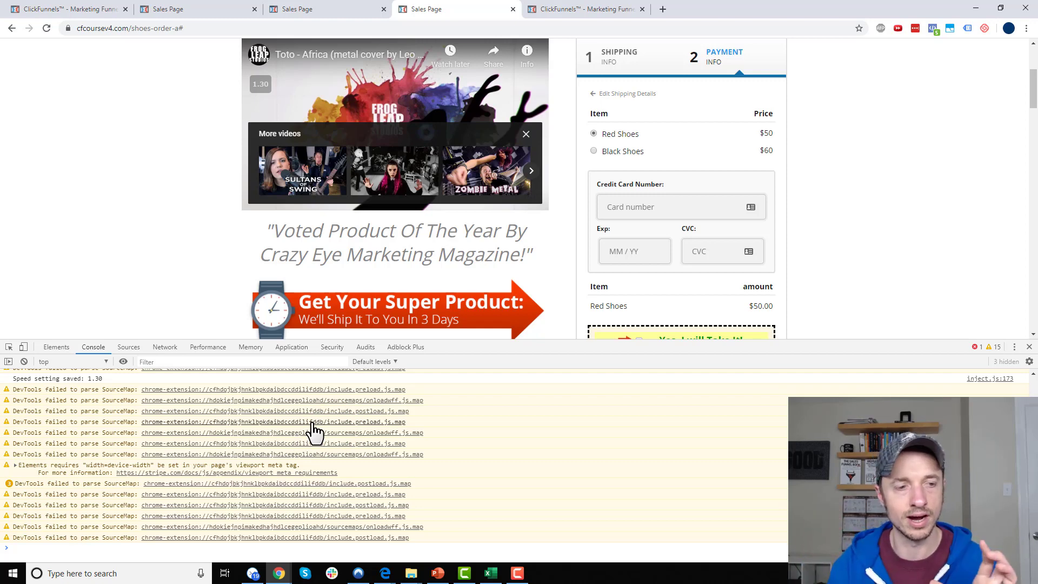
scroll(313, 433, up, 4)
scroll(329, 452, up, 3)
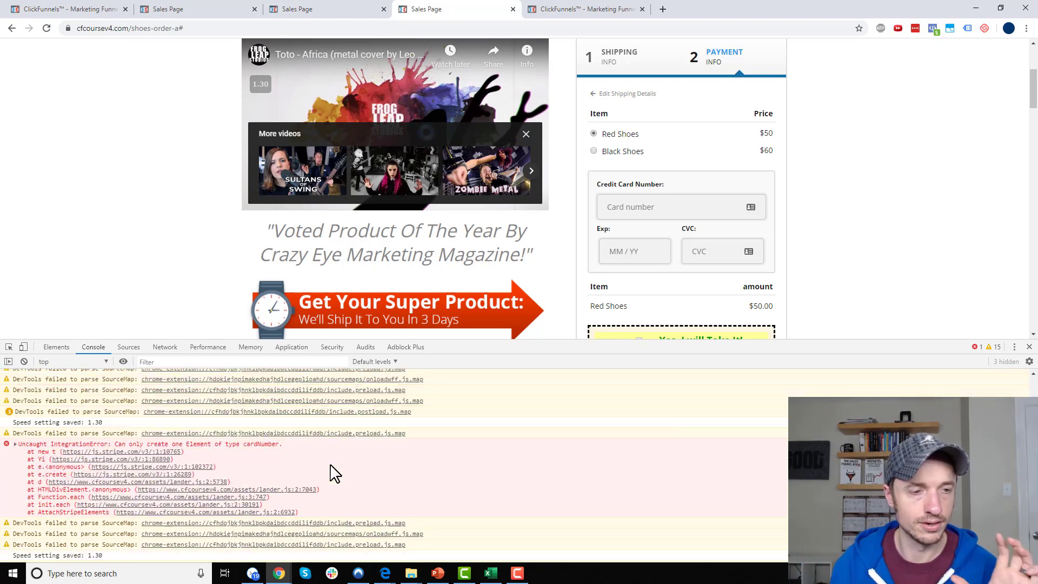
scroll(329, 496, down, 3)
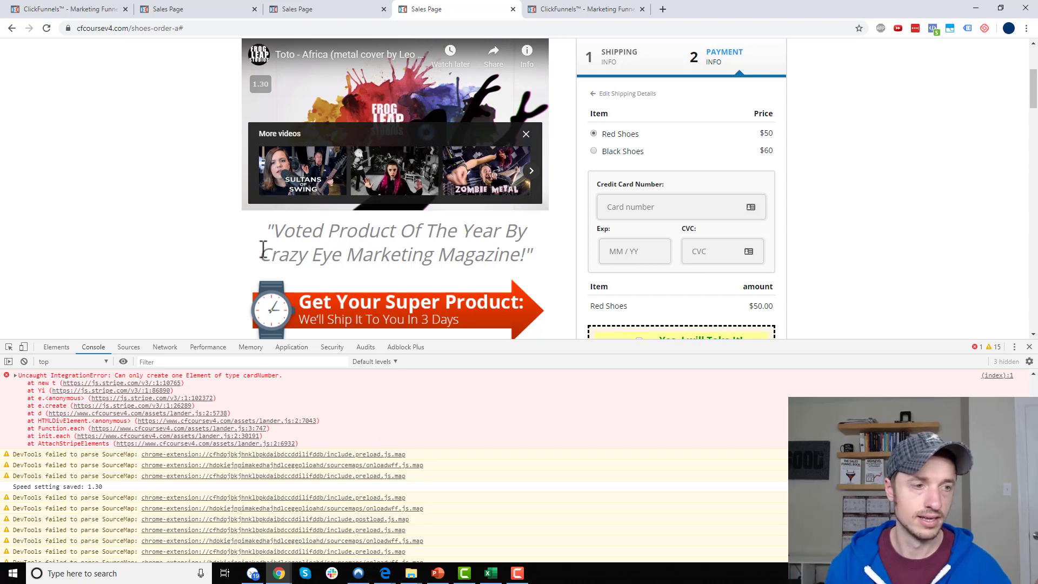
right_click(157, 259)
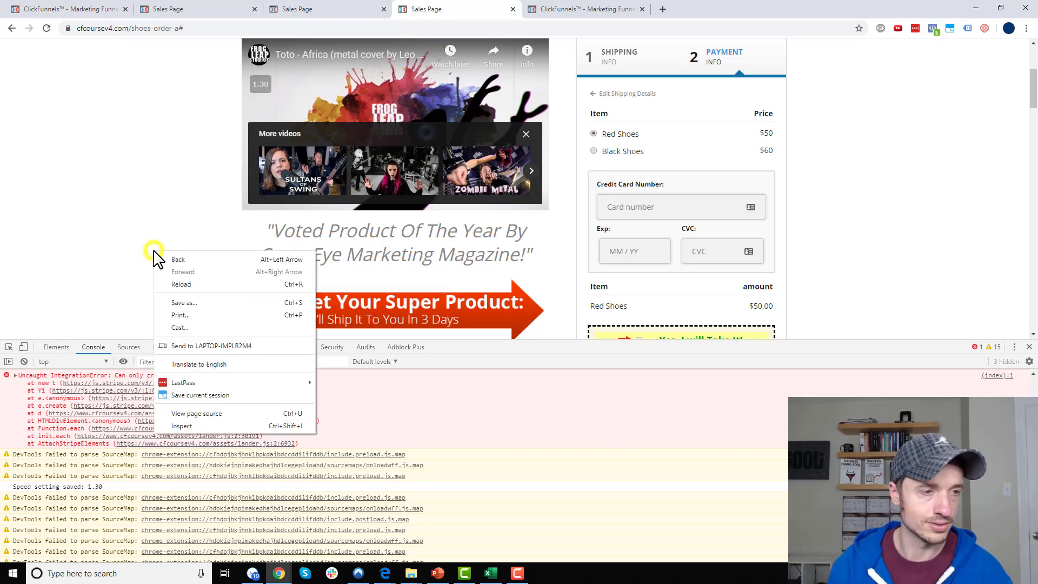
click(223, 427)
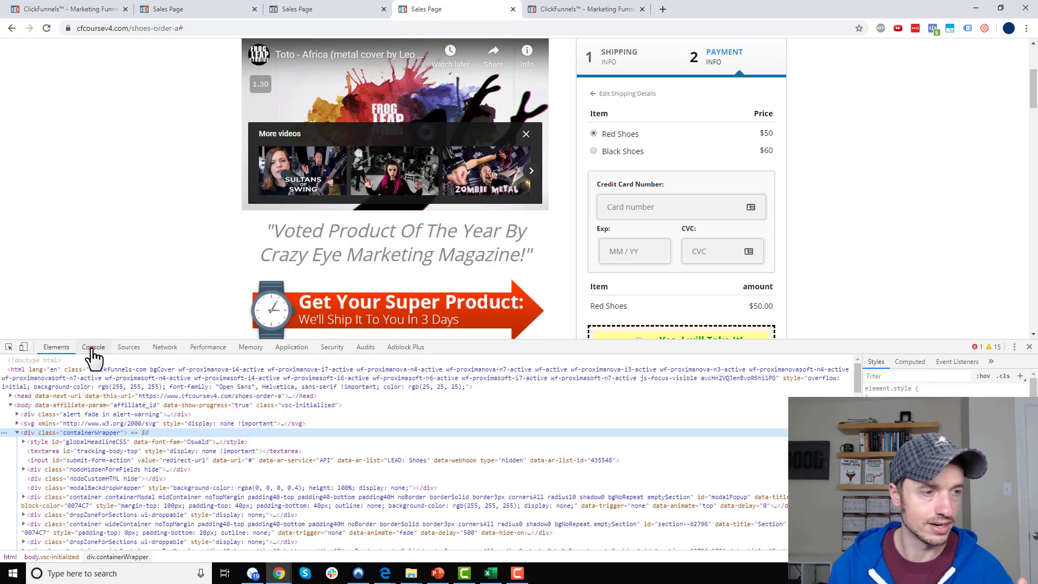
click(93, 347)
scroll(146, 454, down, 2)
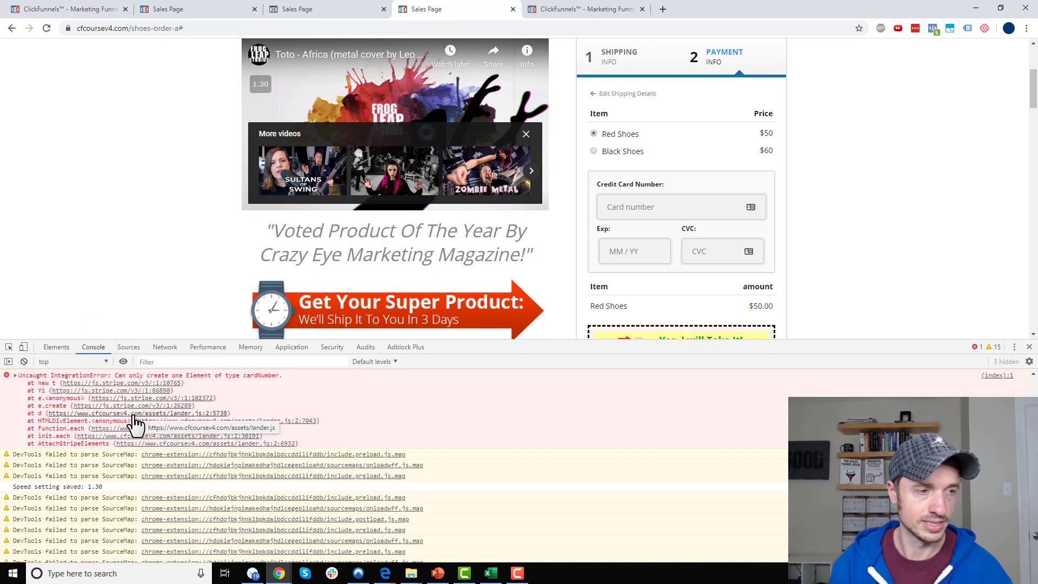
scroll(140, 427, up, 1)
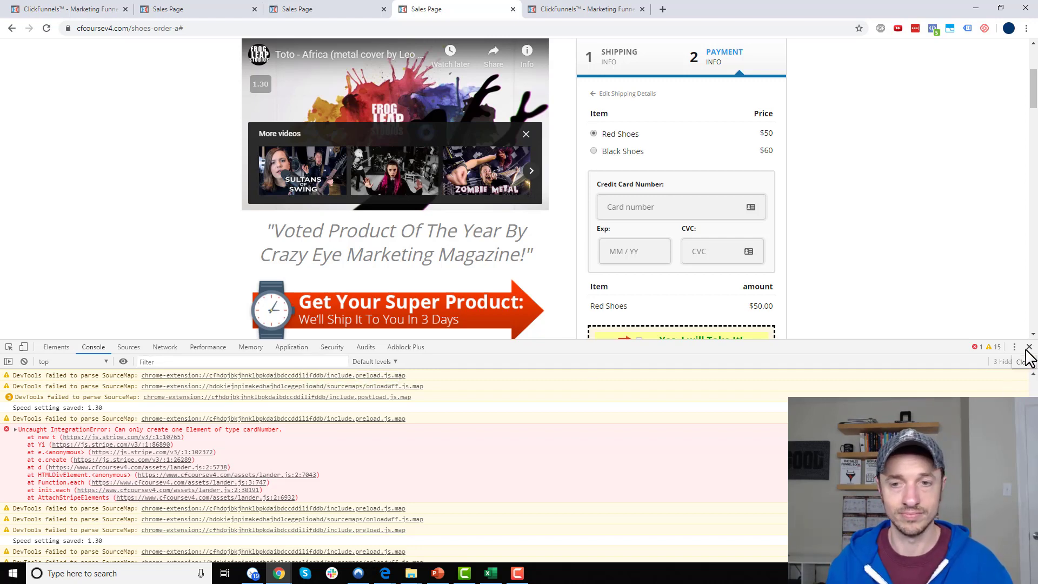
scroll(810, 249, down, 2)
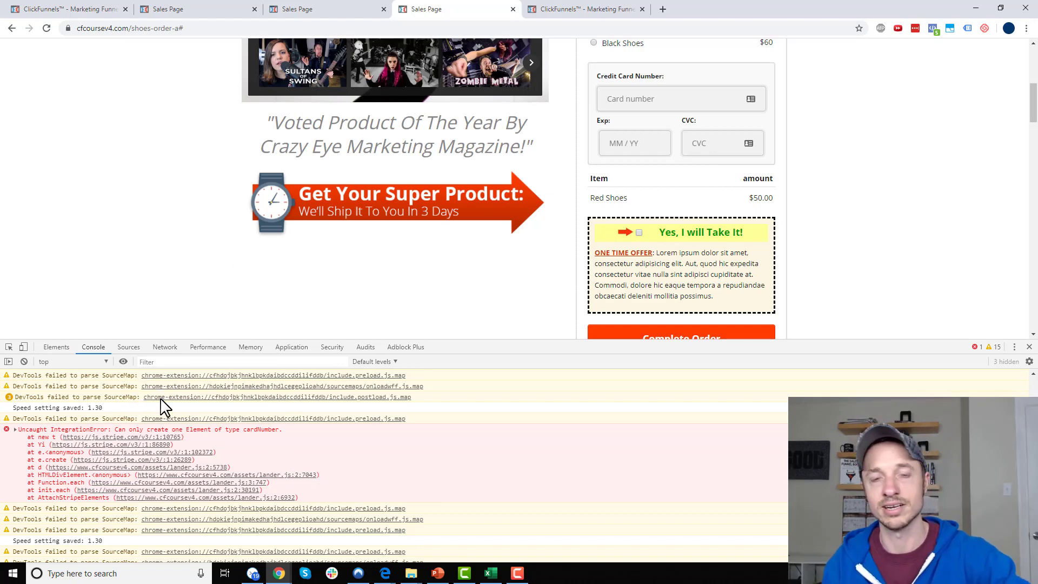
Save the order page in the editor and reload the live order page.
click(318, 10)
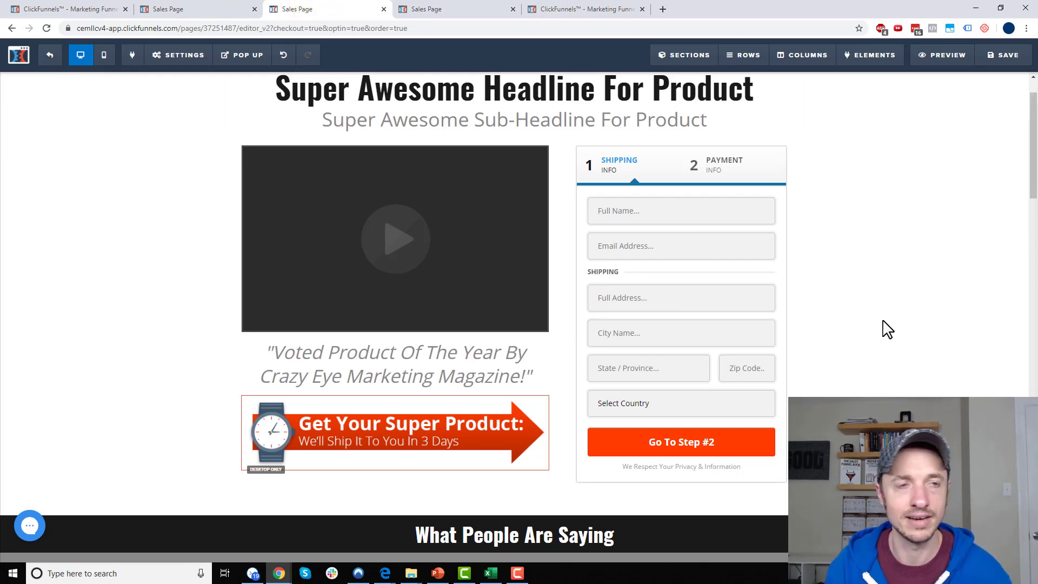
click(1003, 61)
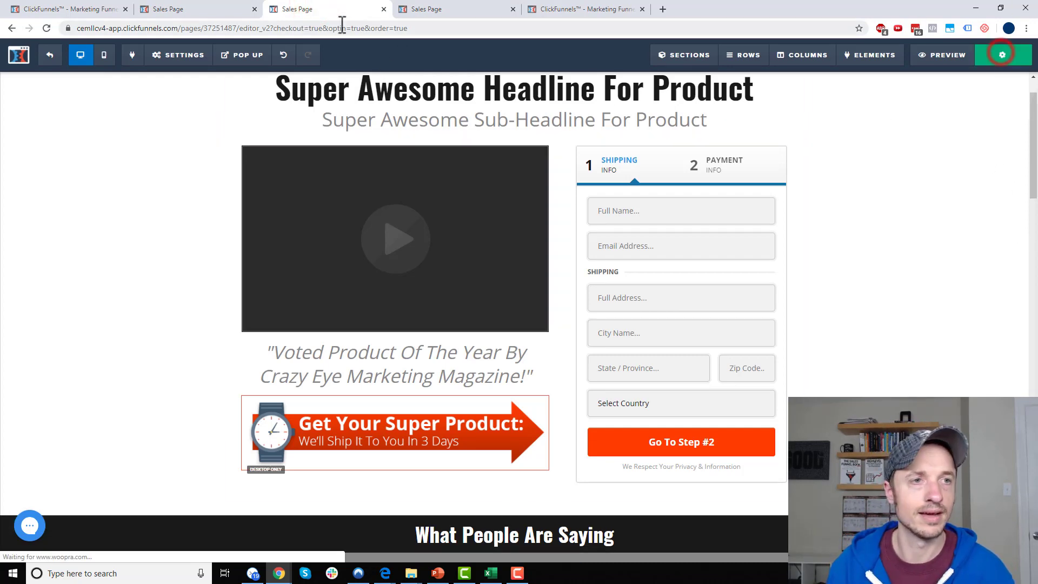
click(432, 12)
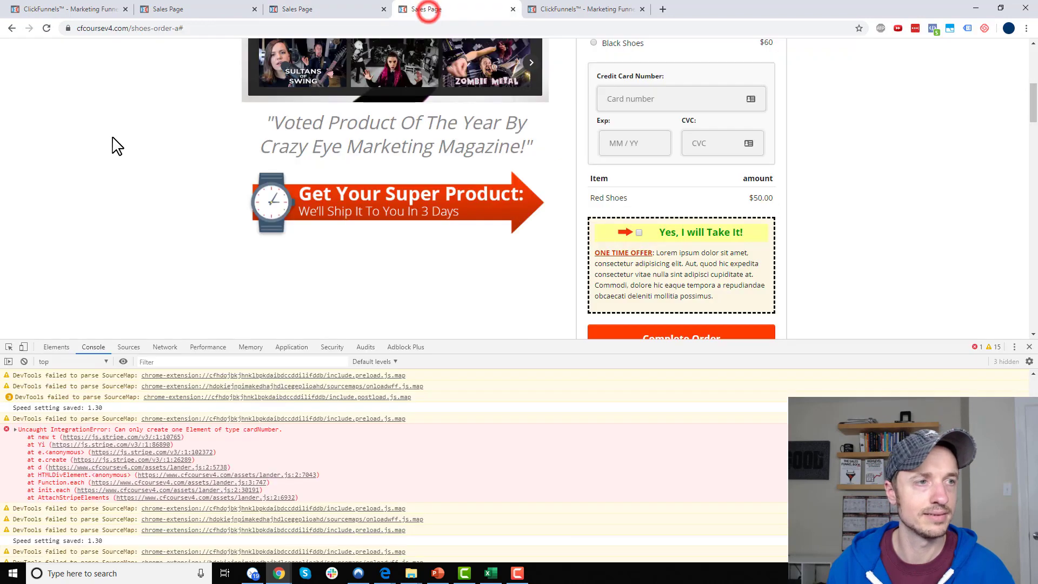
click(115, 144)
key(F5)
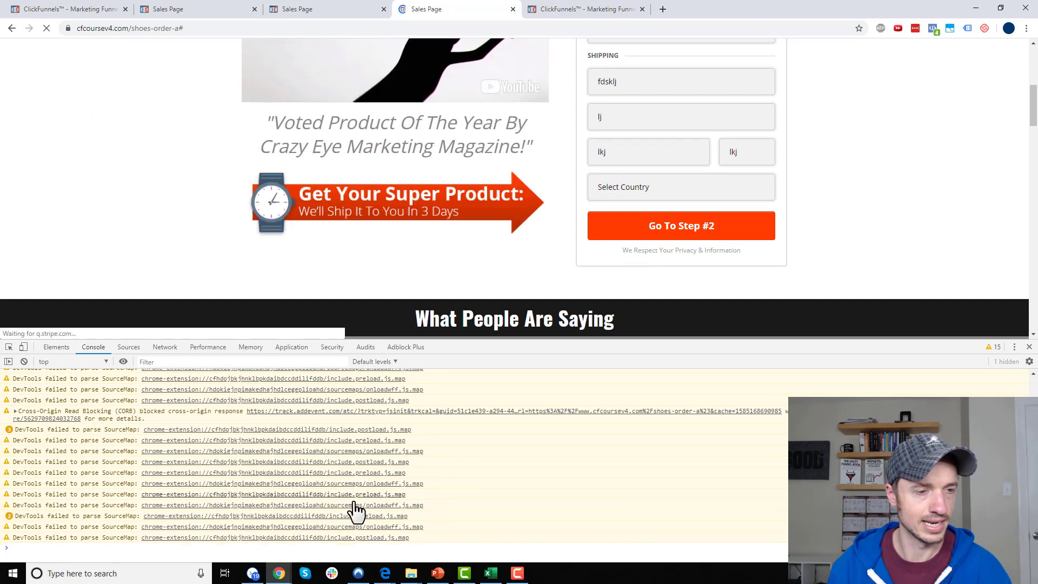
Choose United States as the shipping country and continue to the payment step.
scroll(324, 511, up, 3)
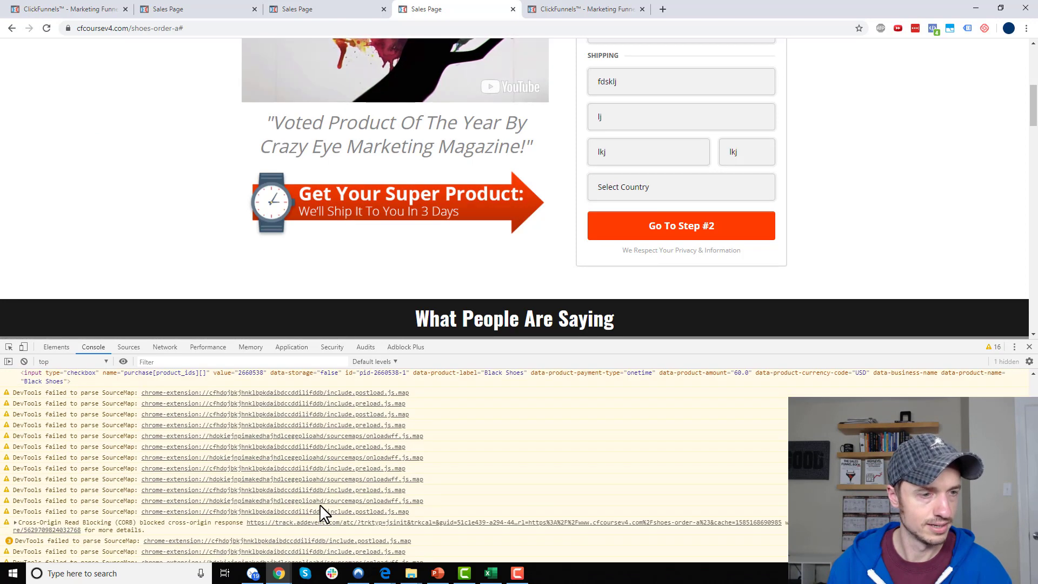
scroll(325, 512, up, 5)
scroll(741, 192, up, 4)
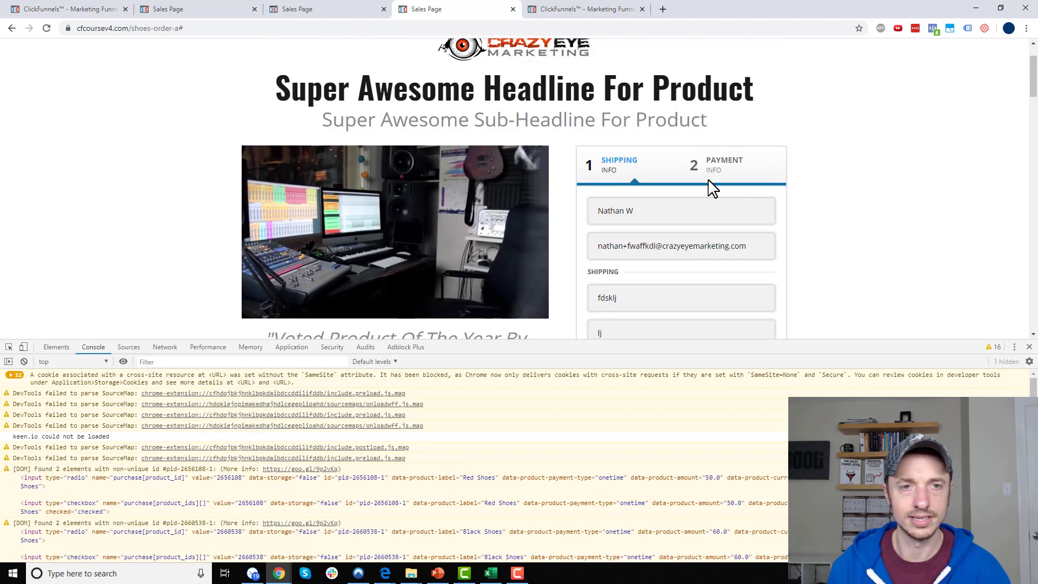
scroll(703, 244, down, 4)
click(679, 187)
click(657, 227)
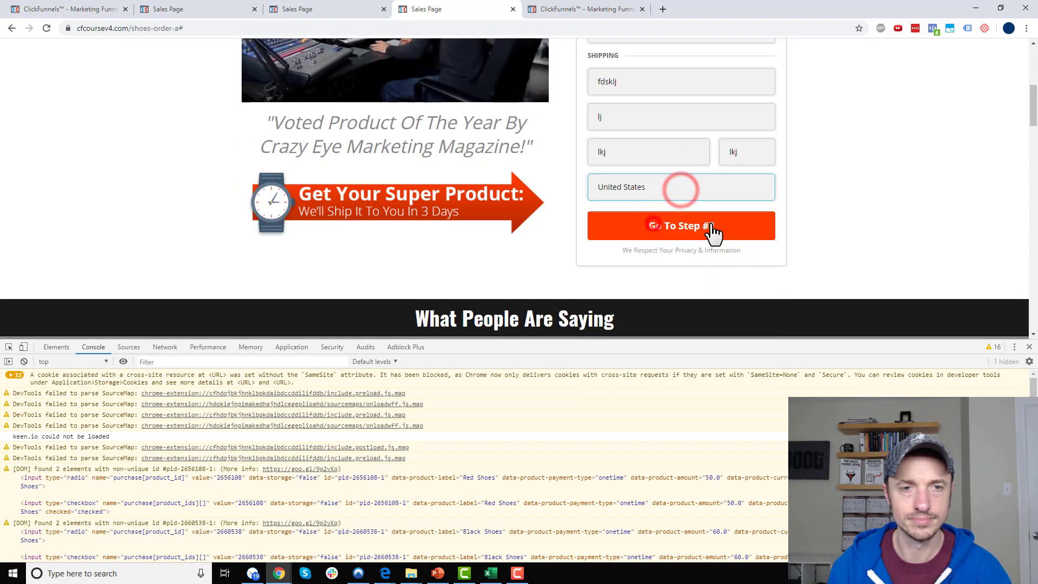
click(711, 231)
scroll(595, 178, down, 1)
scroll(432, 135, up, 4)
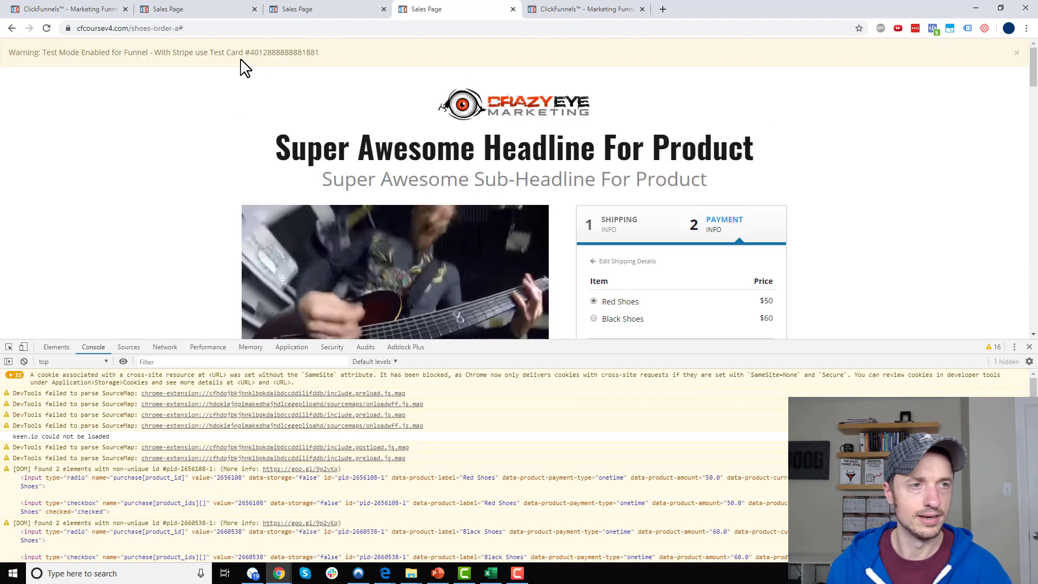
Paste the test card number, enter 1023237 for the expiry, and complete the order.
double_click(282, 52)
scroll(664, 285, down, 1)
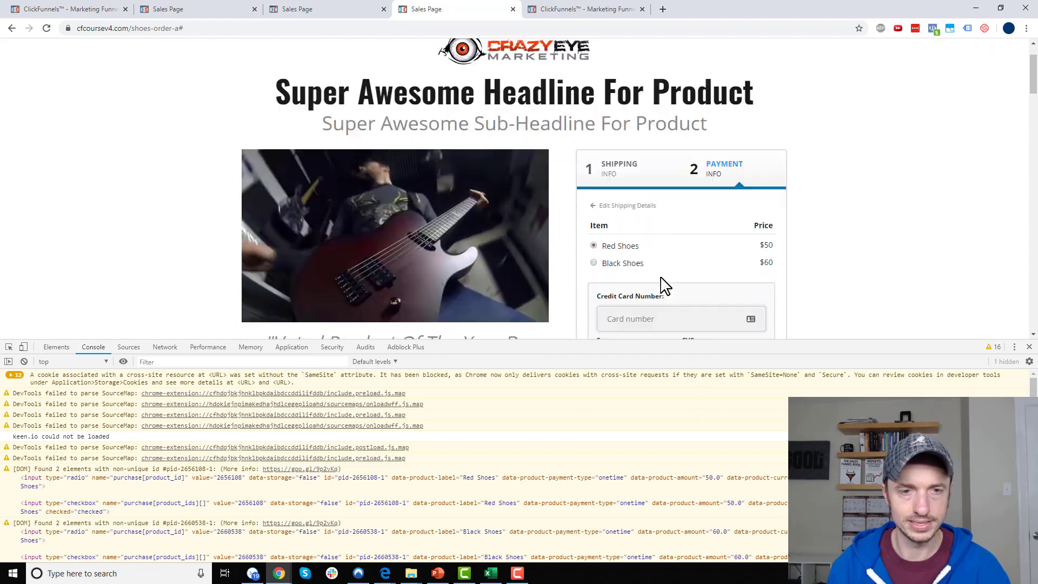
scroll(664, 285, down, 2)
click(666, 210)
key(ctrl+v)
click(644, 258)
text(10)
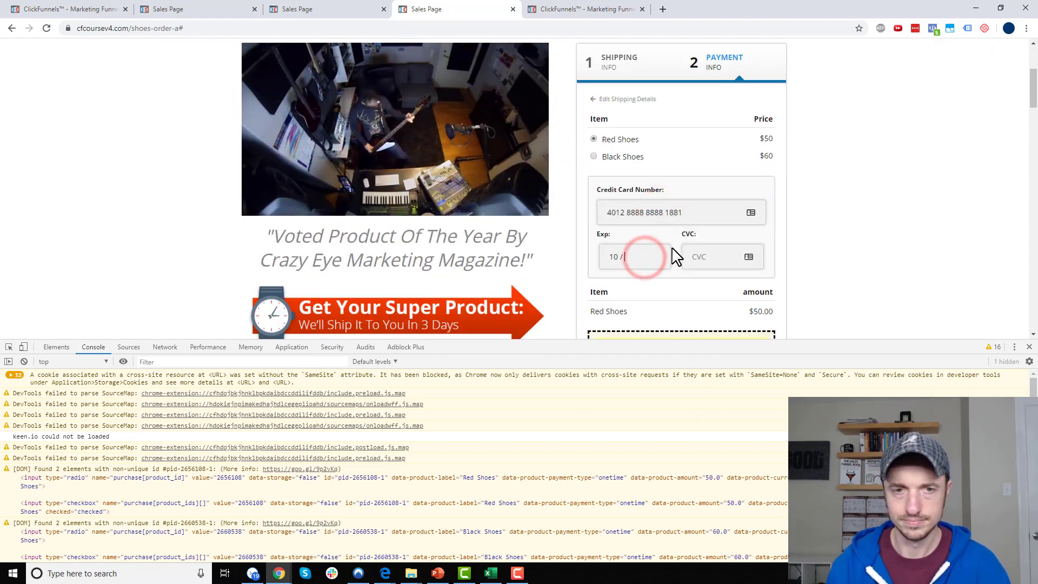
text(2323)
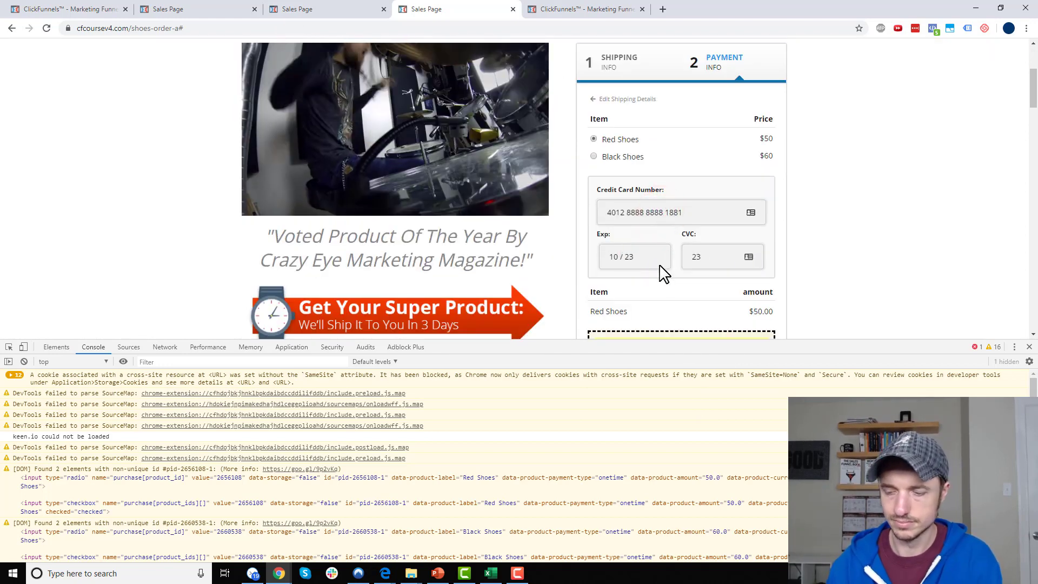
text(7)
scroll(664, 274, down, 4)
click(670, 235)
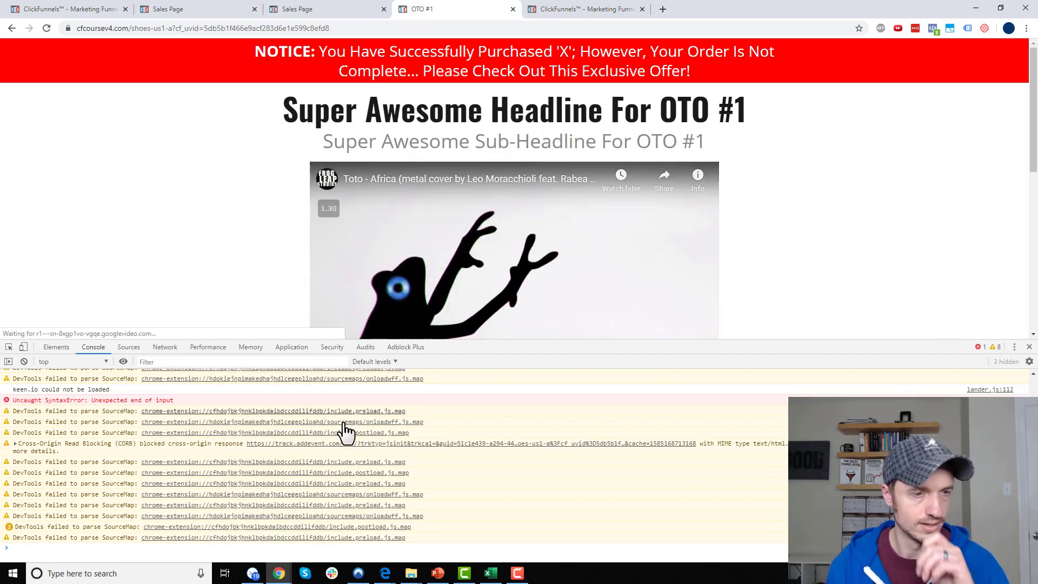
Pause the OTO #1 upsell video, close DevTools, and return to the Order Form step.
scroll(514, 275, down, 1)
click(500, 286)
scroll(500, 286, down, 4)
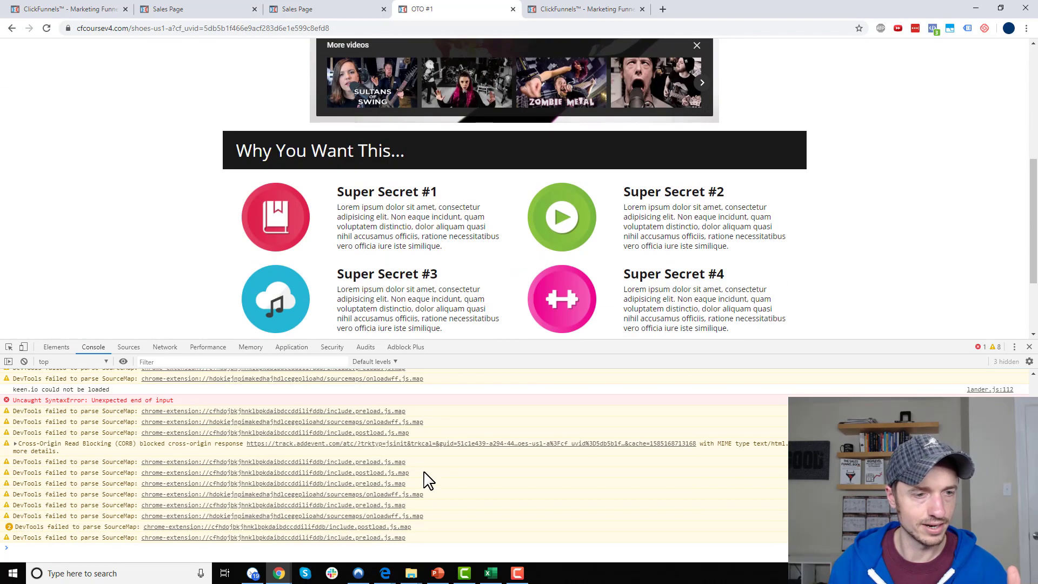
scroll(429, 483, up, 1)
click(1029, 347)
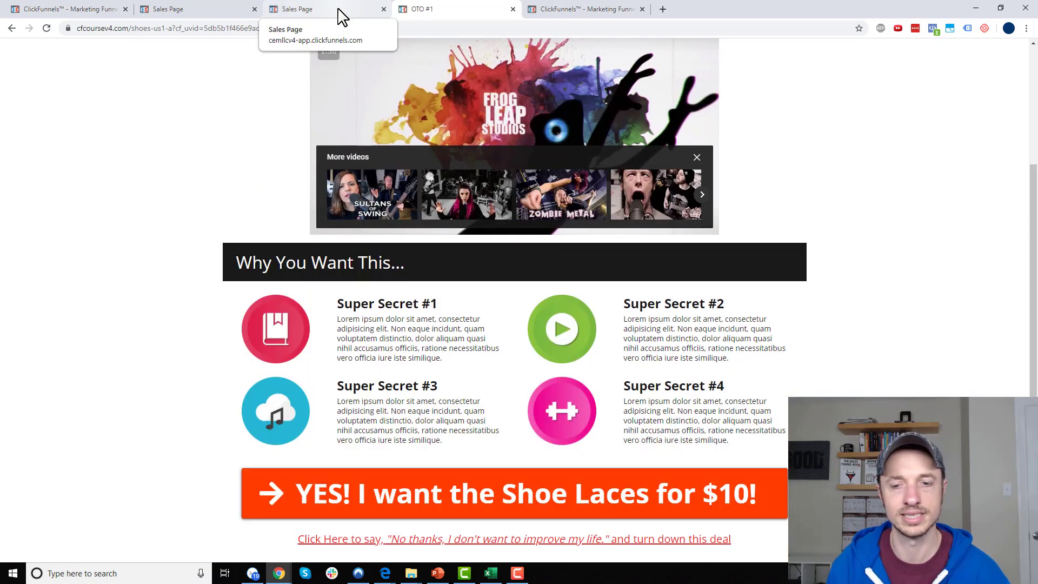
click(71, 9)
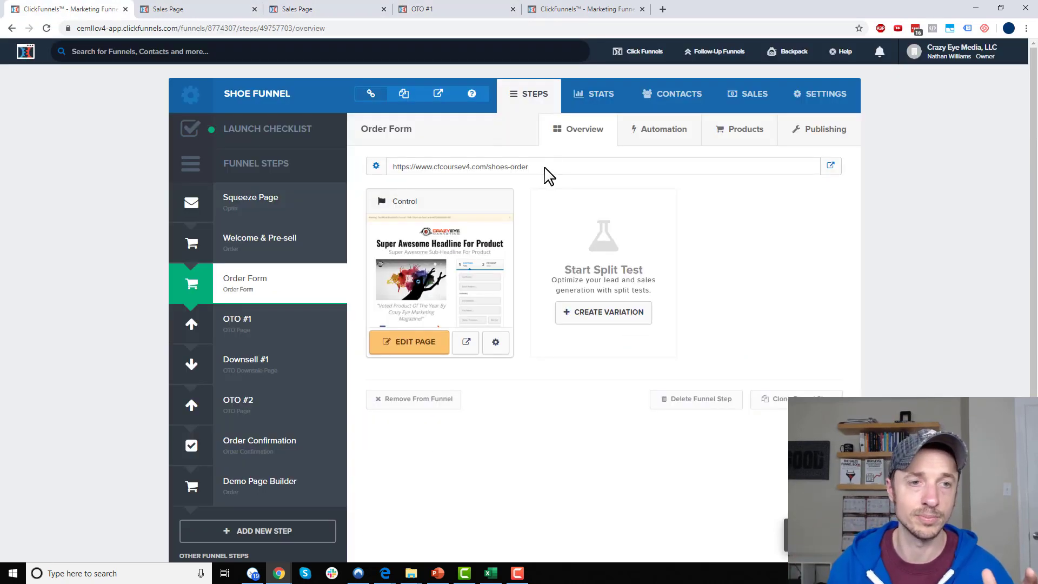
Check the Order Form's shoes-order path in its URL and page settings, then open Funnels in a new tab.
drag(539, 167, 492, 167)
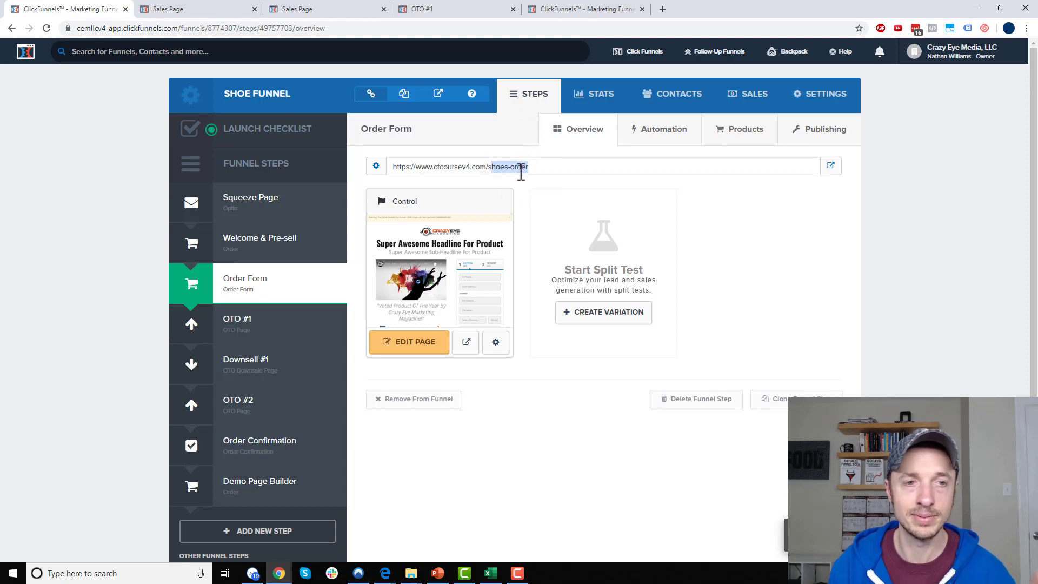
click(494, 346)
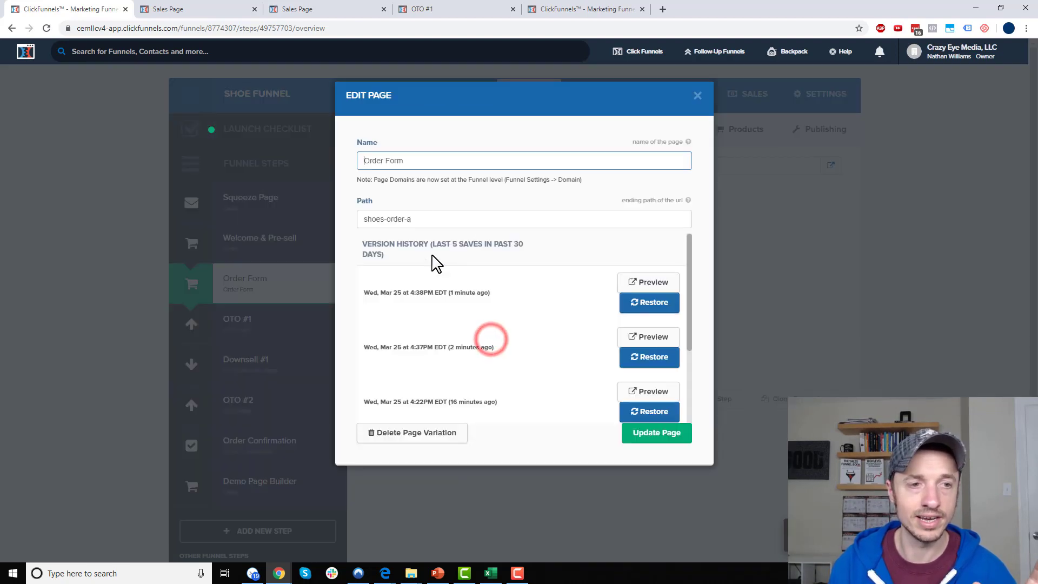
click(696, 95)
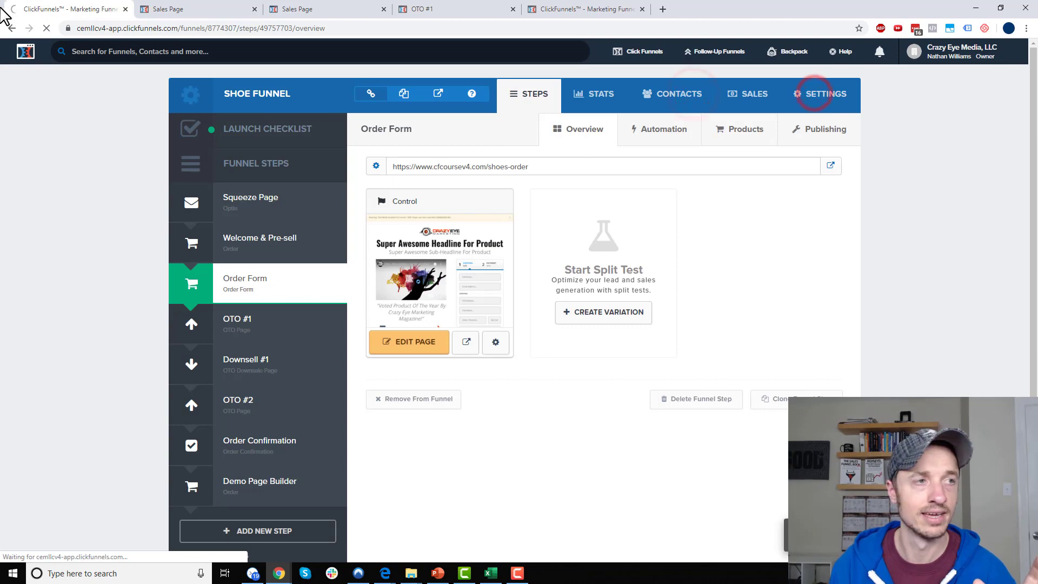
click(11, 28)
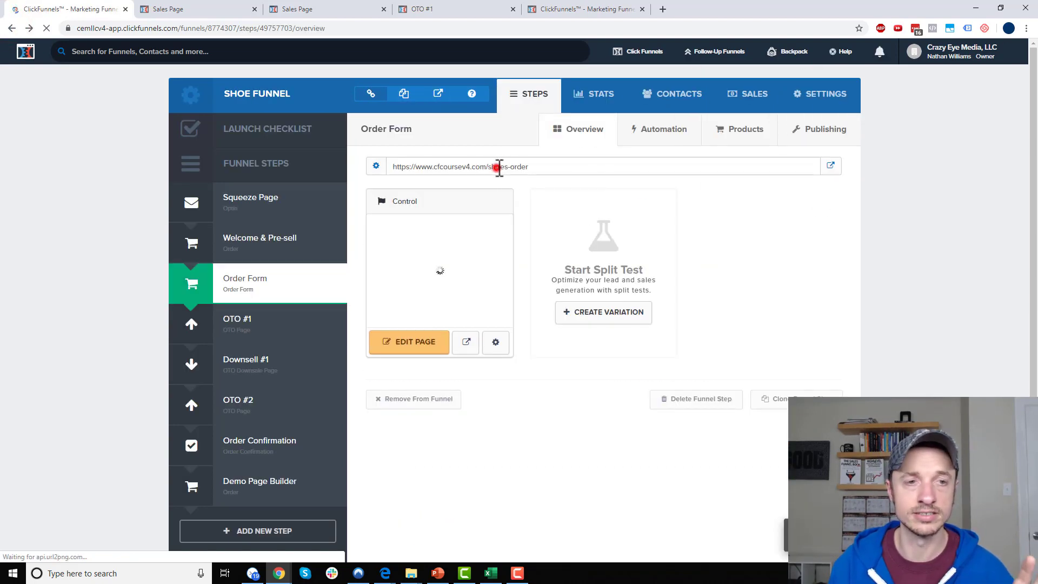
drag(492, 166, 528, 170)
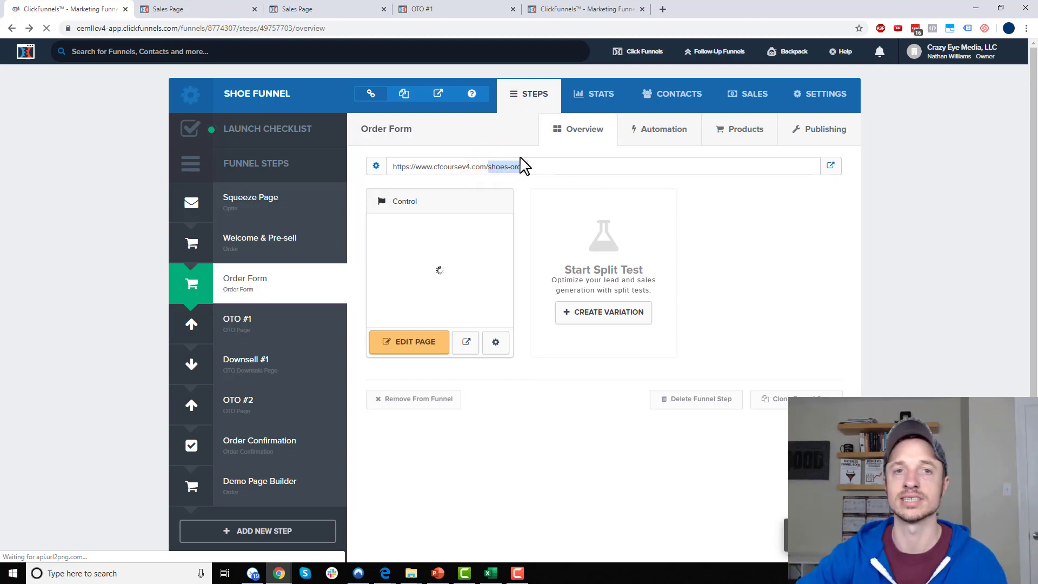
drag(548, 174, 489, 178)
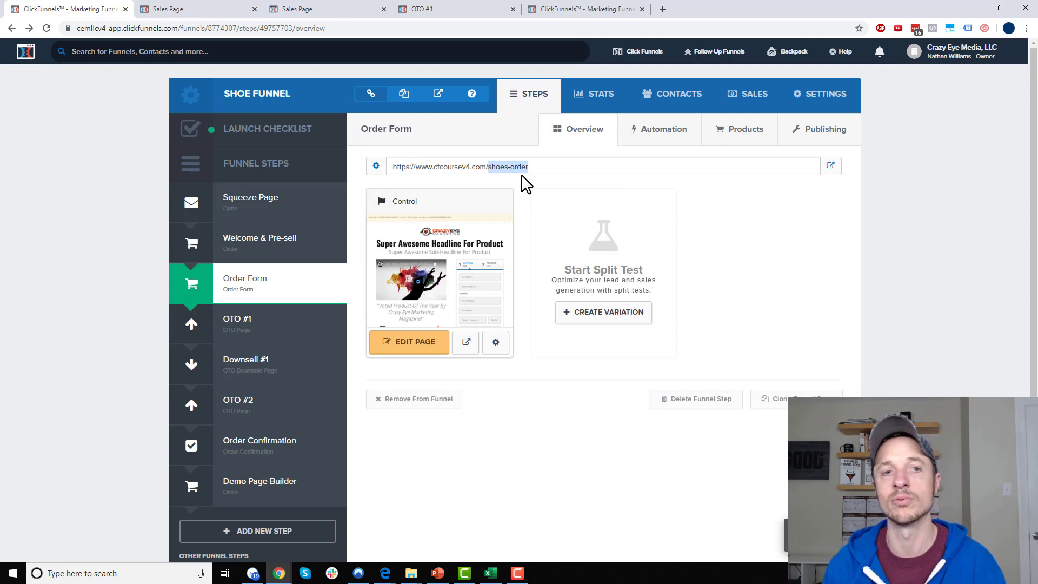
mouse_move(638, 52)
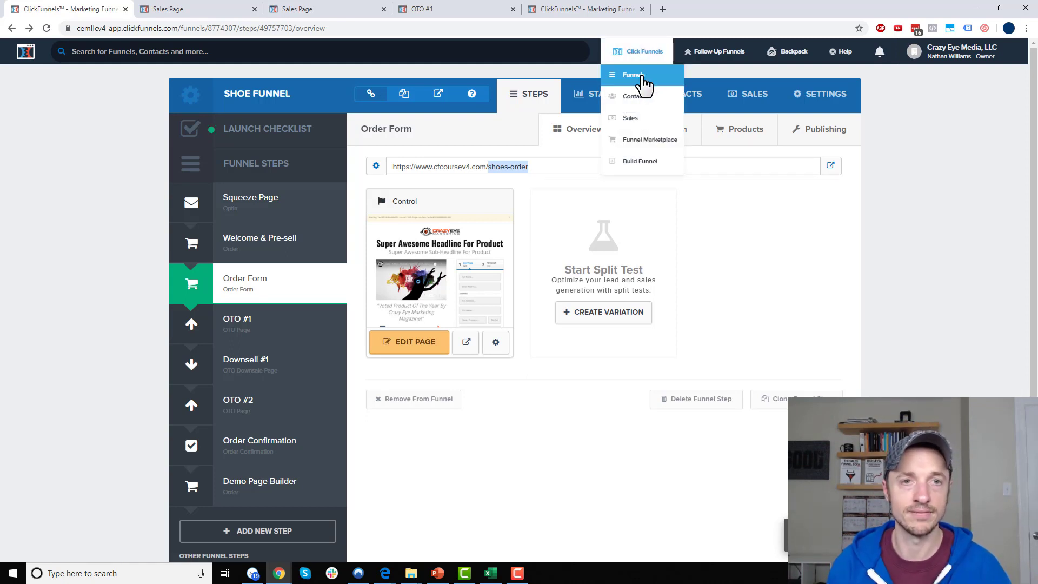
middle_click(642, 75)
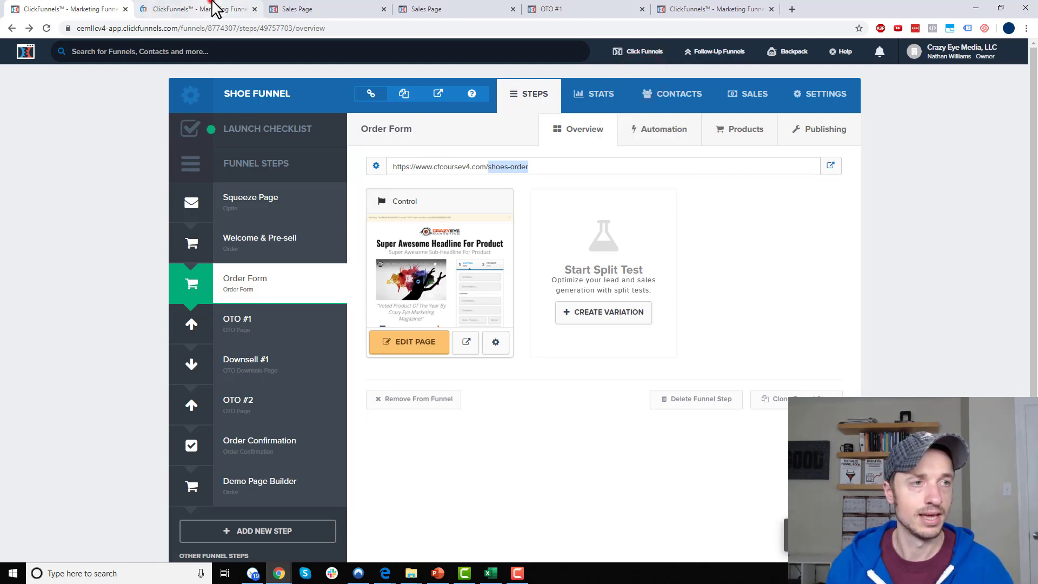
Build a new classic sales funnel named Shoes Break for selling a product.
click(213, 7)
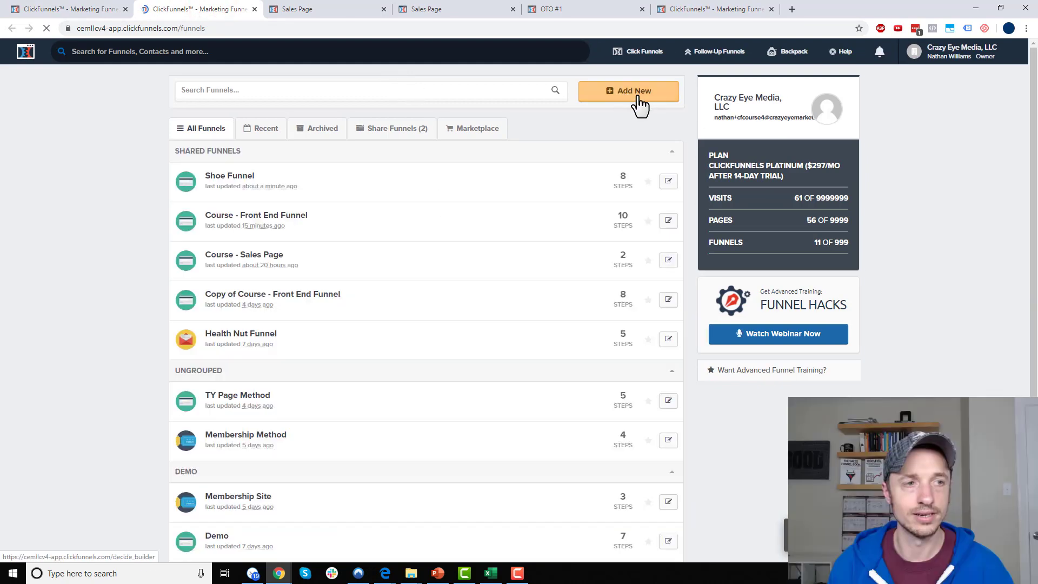
click(639, 95)
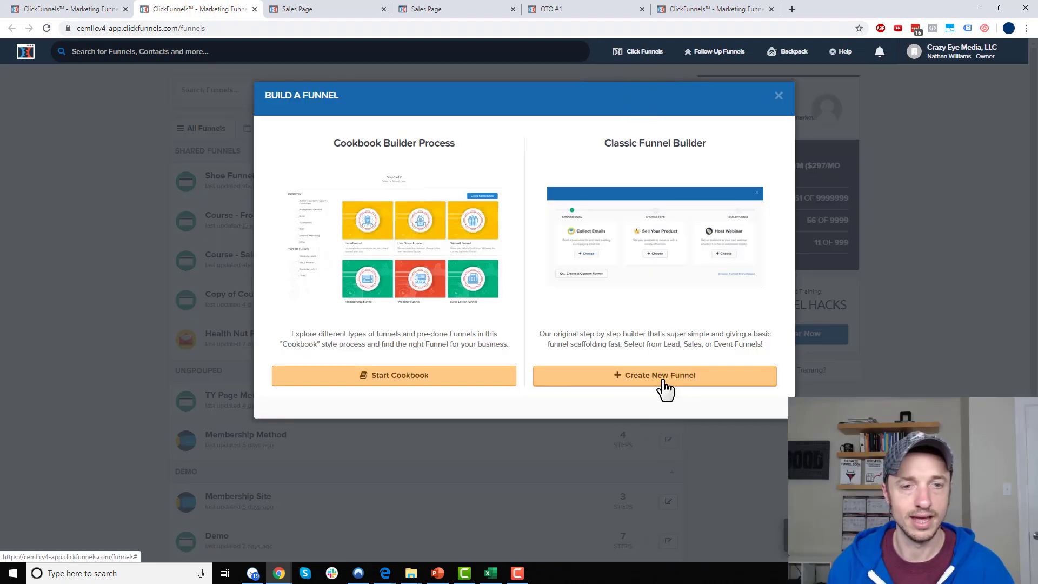
click(664, 378)
click(569, 217)
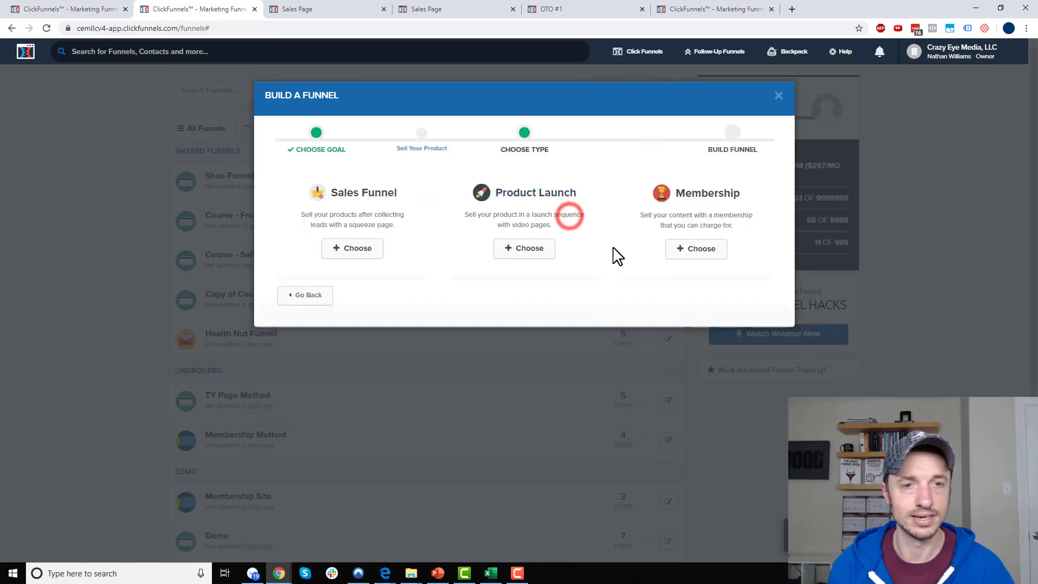
click(359, 207)
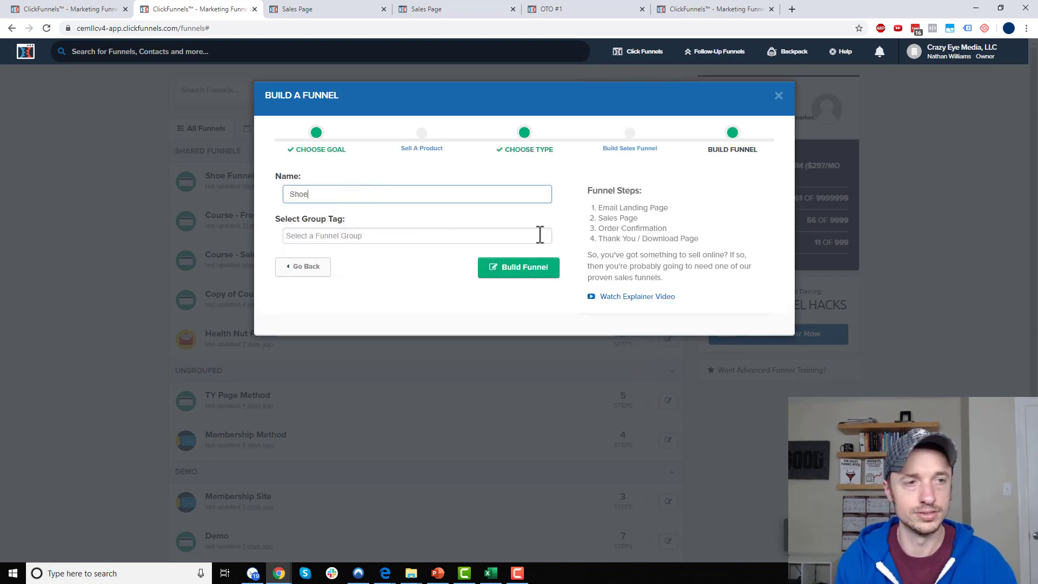
click(541, 267)
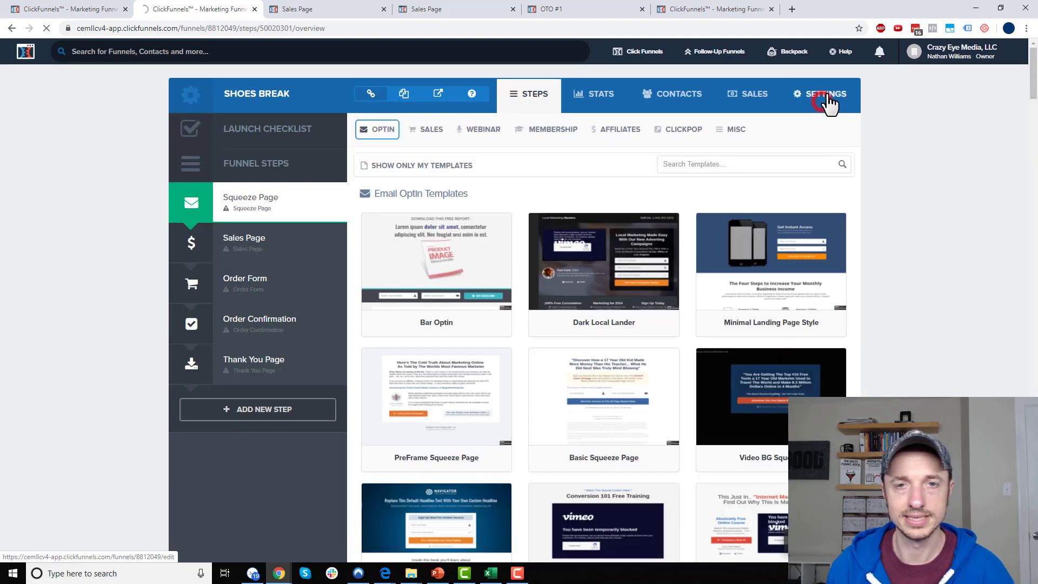
click(827, 96)
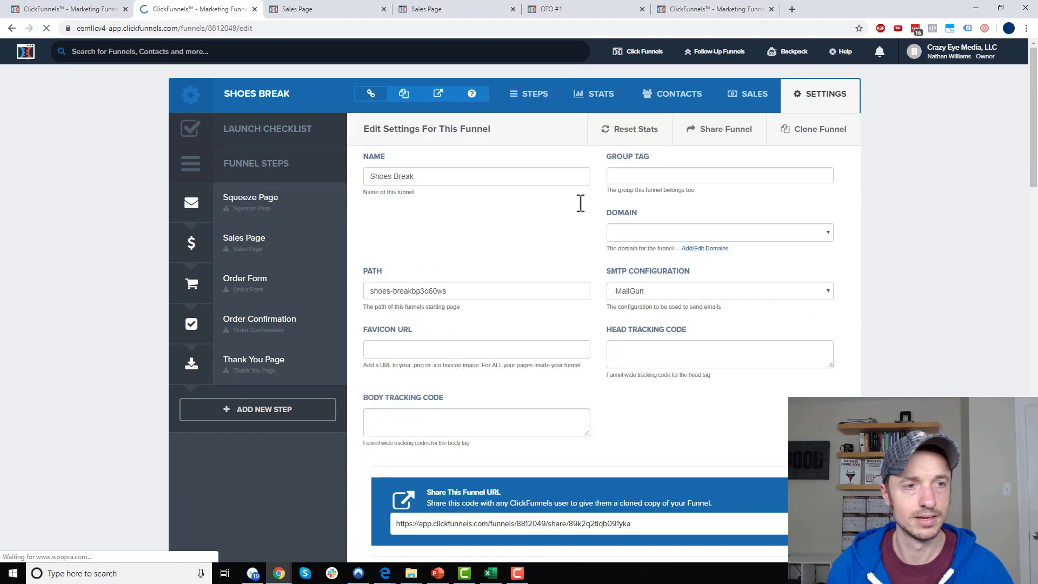
click(661, 229)
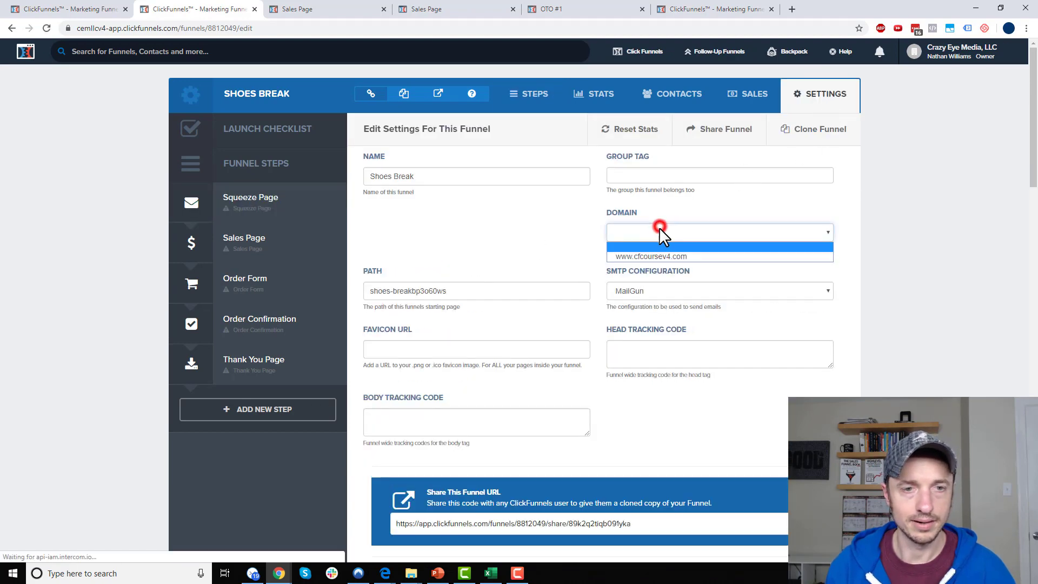
click(658, 257)
triple_click(486, 291)
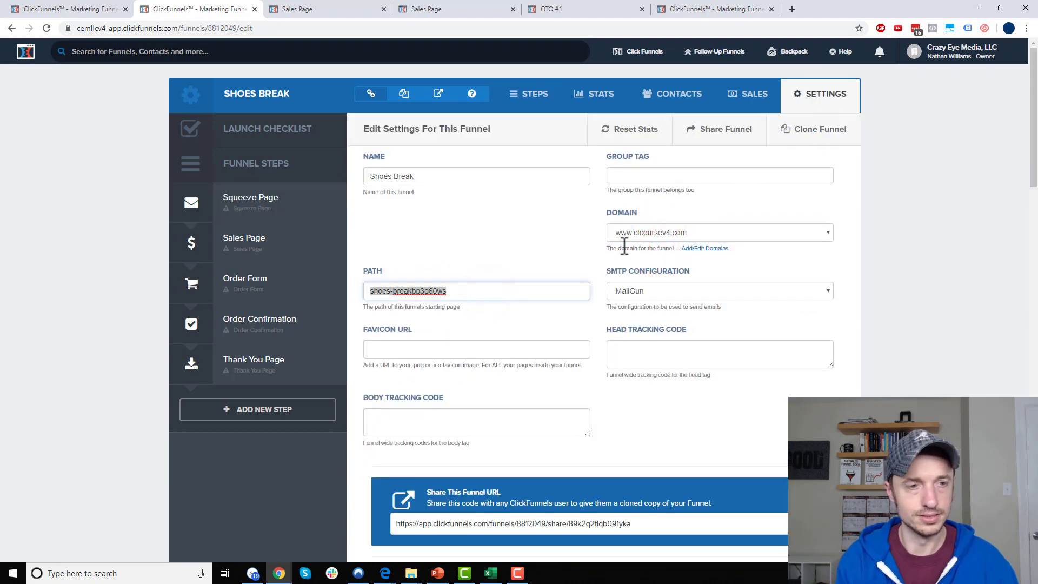
click(71, 8)
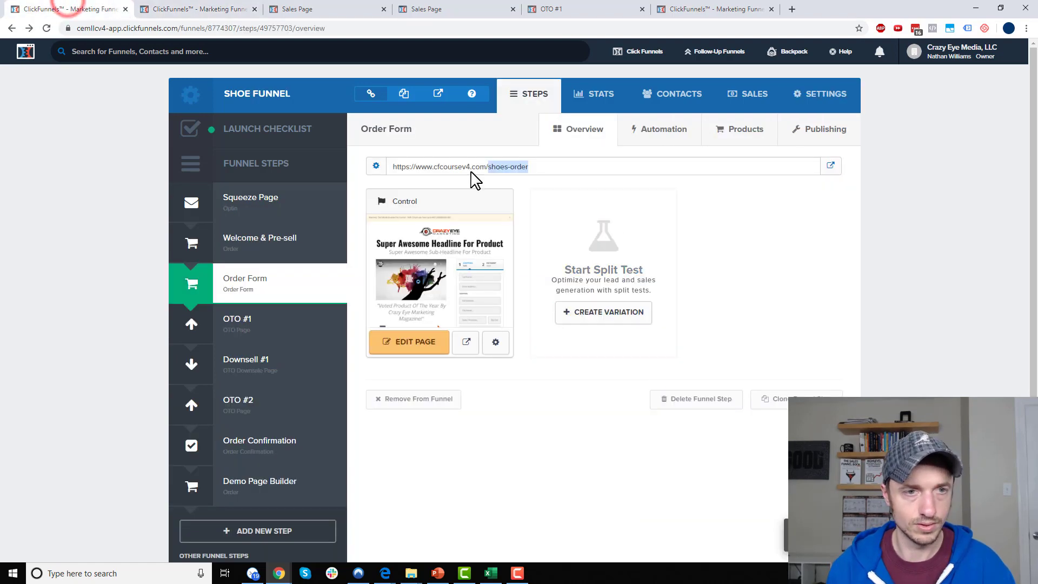
Change the Shoes Break funnel path to shoes-order and save the settings.
click(213, 8)
triple_click(475, 291)
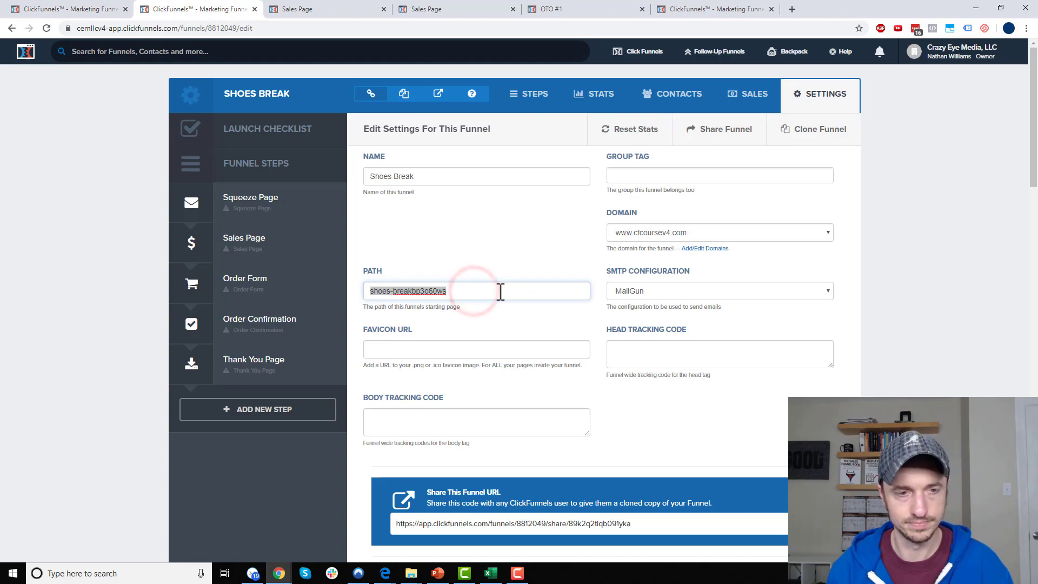
text(shoes-order)
scroll(789, 357, down, 20)
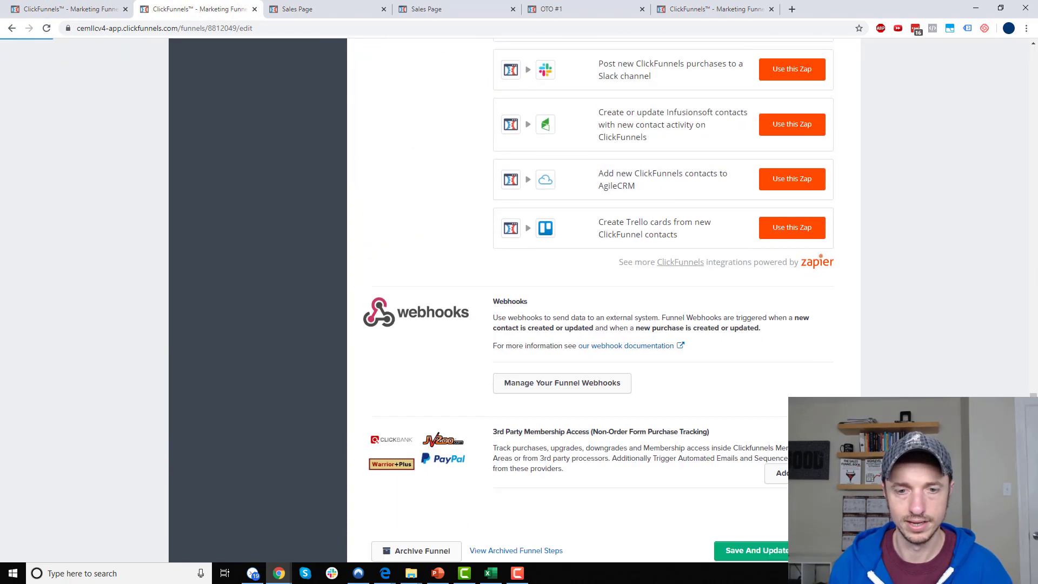
click(779, 548)
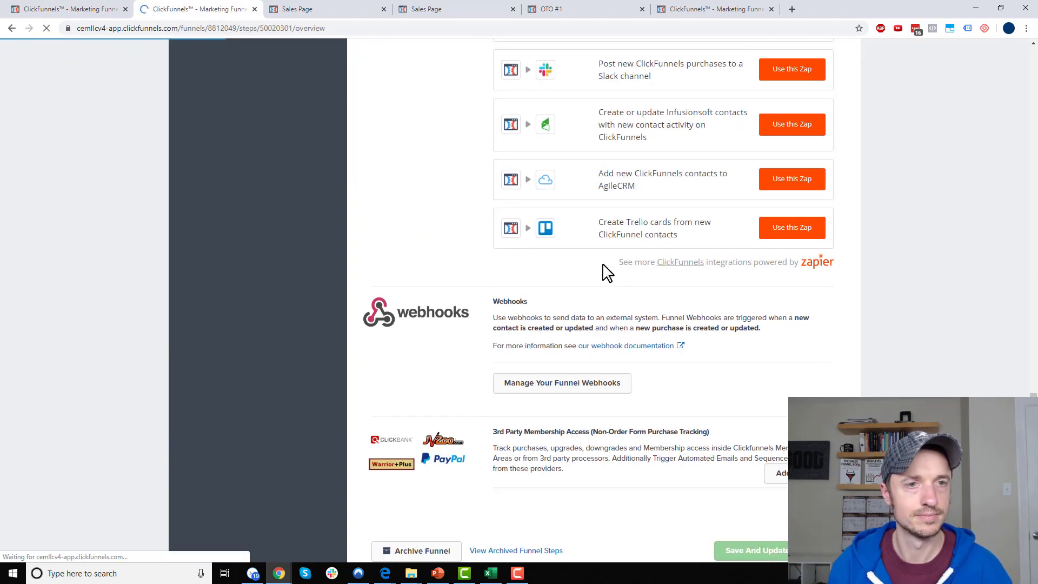
click(476, 94)
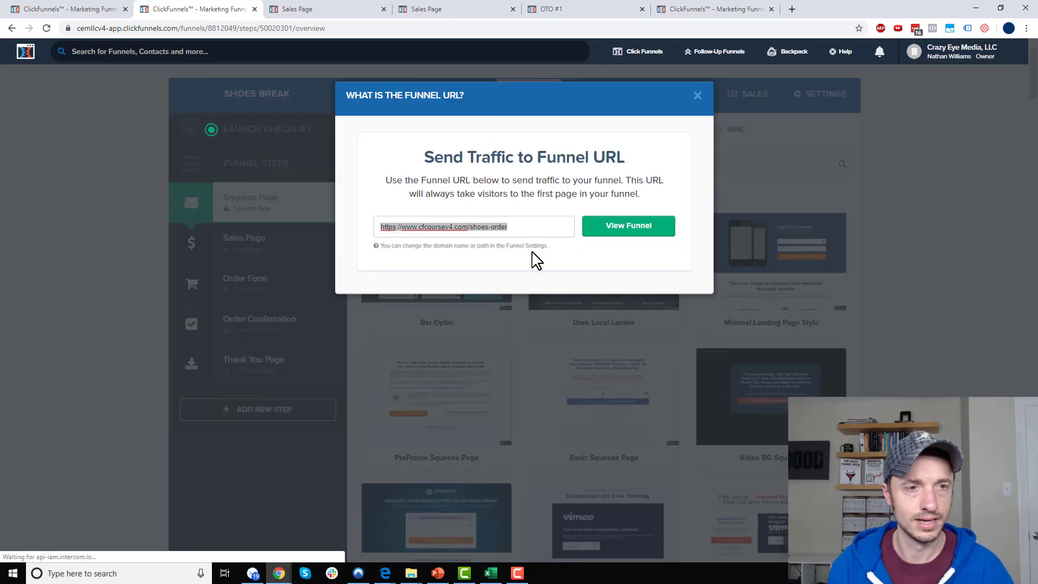
click(532, 228)
triple_click(546, 227)
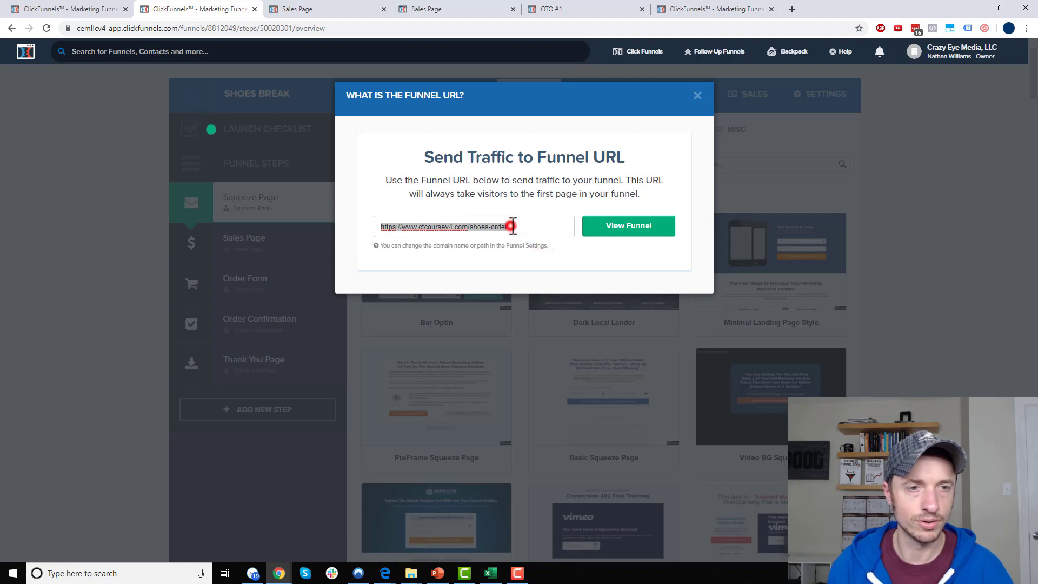
click(522, 227)
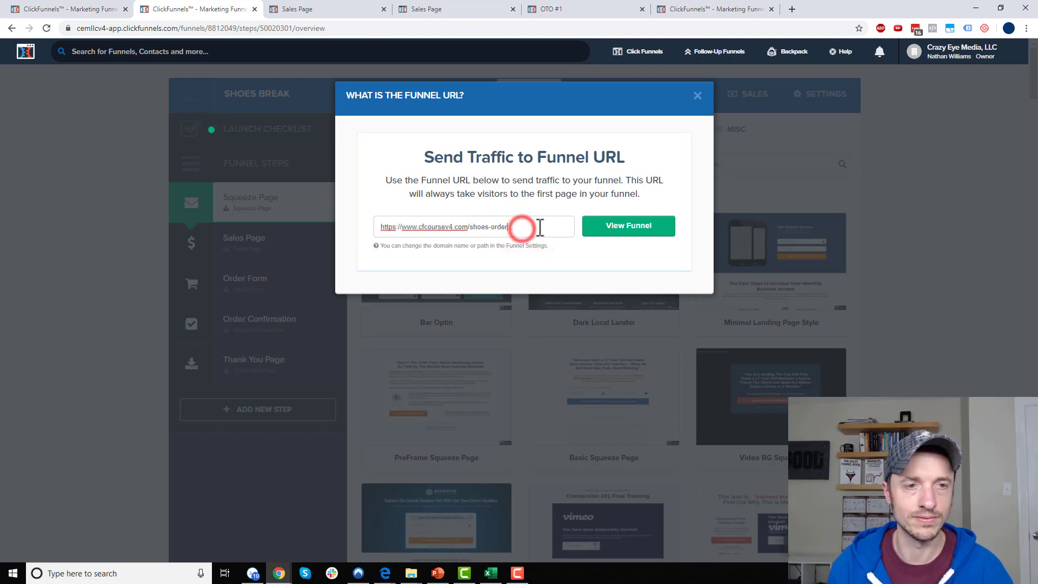
triple_click(538, 227)
Compare it with the Order Form step URL, open the funnel's live URL, and close the window.
click(57, 9)
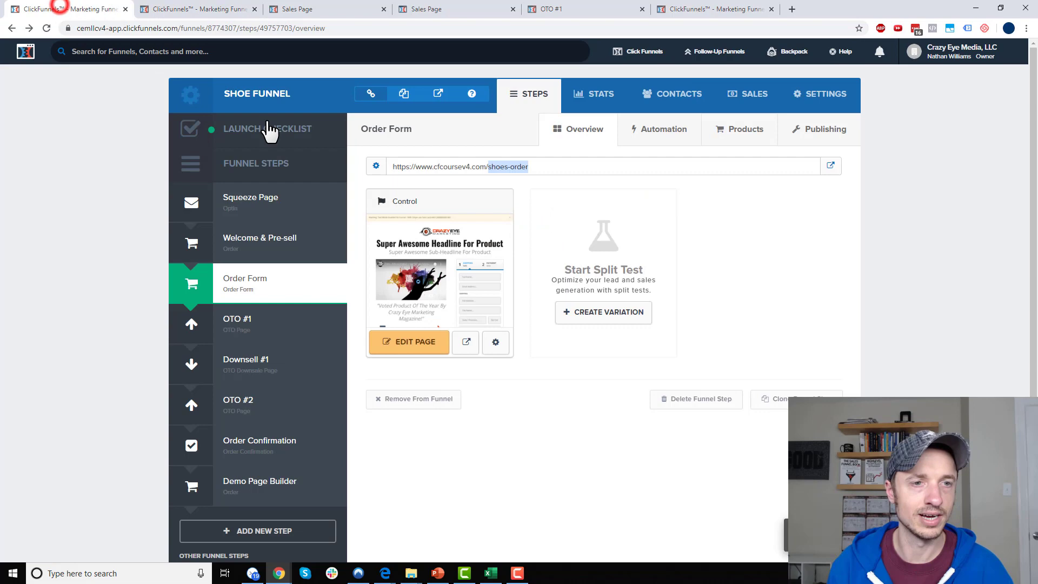
click(549, 172)
triple_click(565, 170)
click(568, 174)
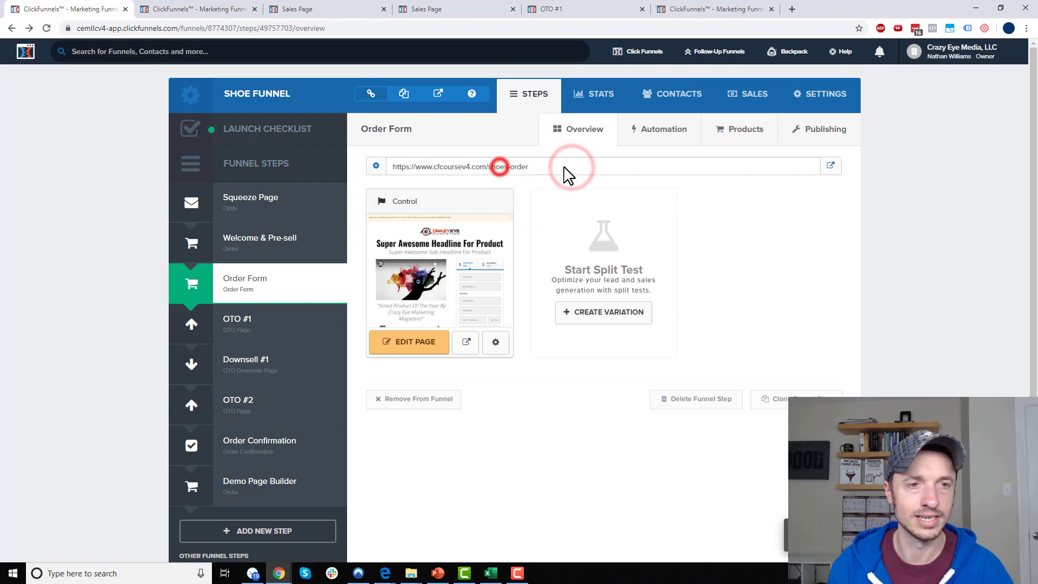
click(562, 169)
click(190, 9)
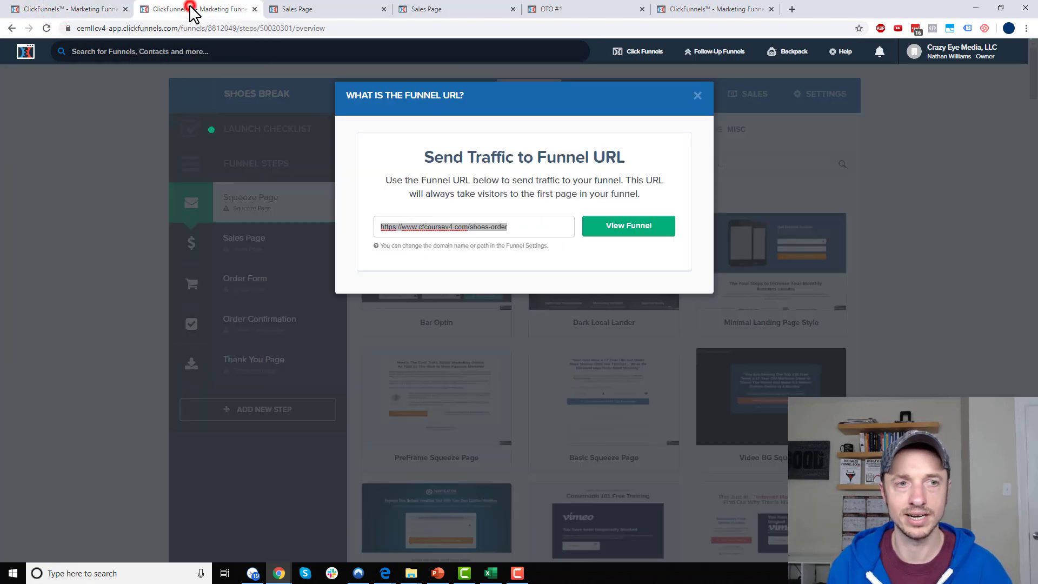
click(611, 226)
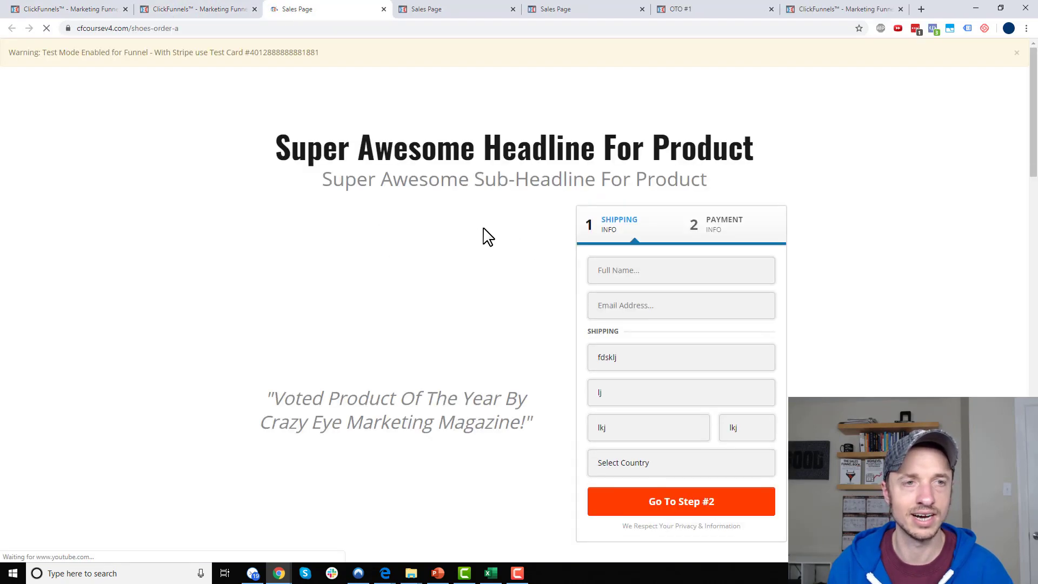
click(202, 8)
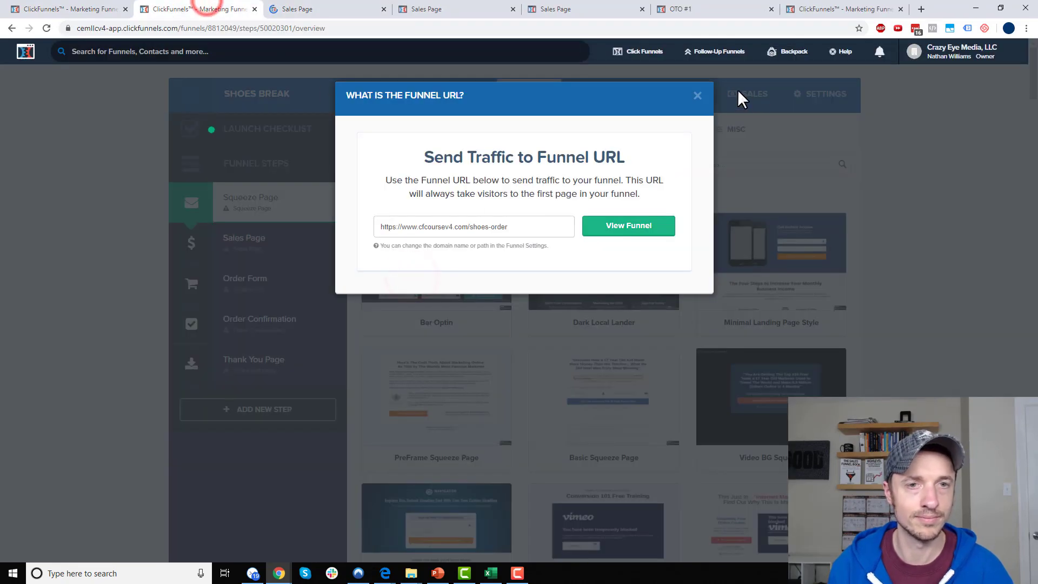
click(695, 96)
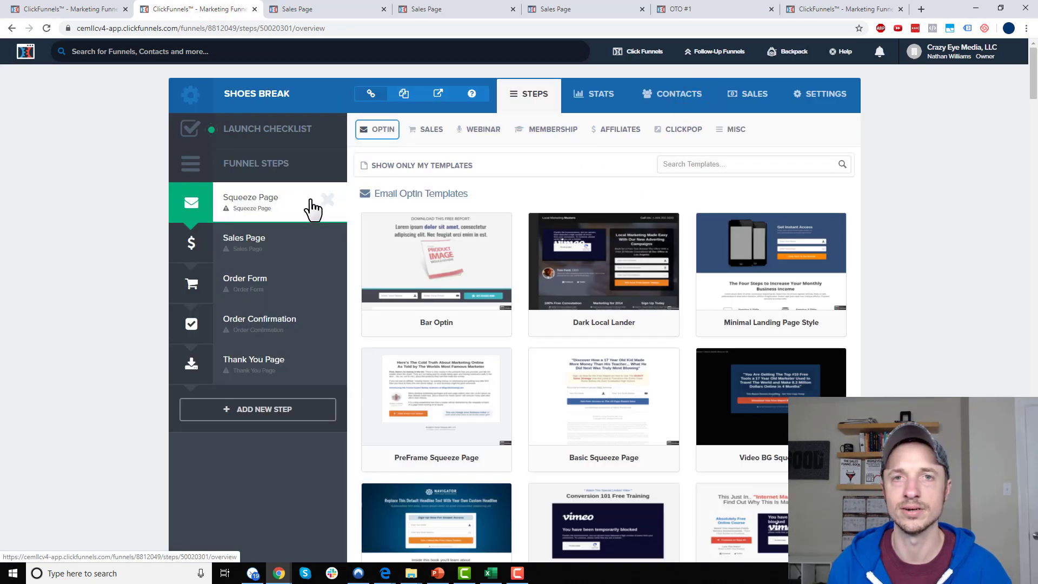
mouse_move(471, 283)
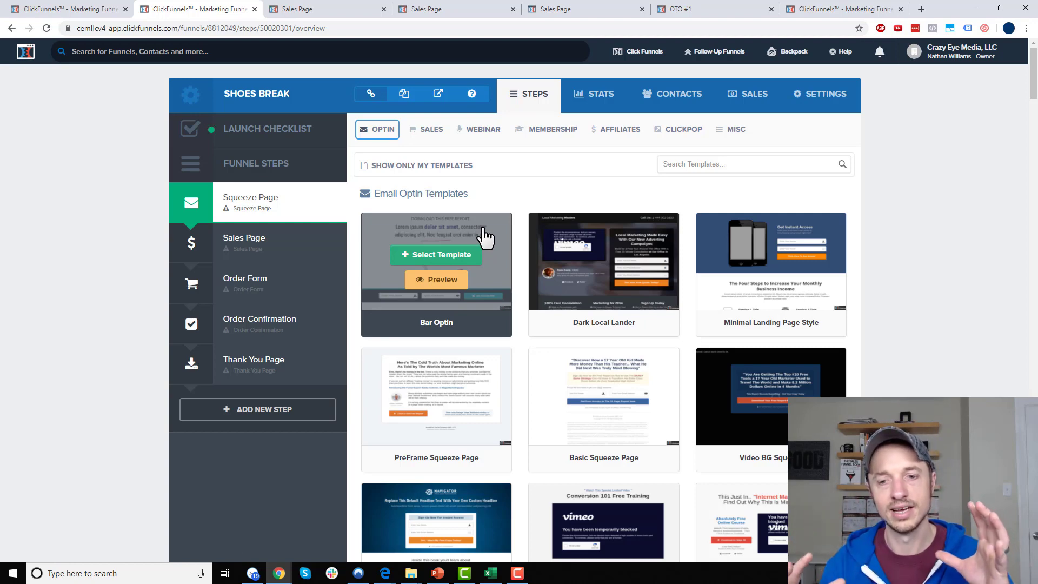
click(457, 257)
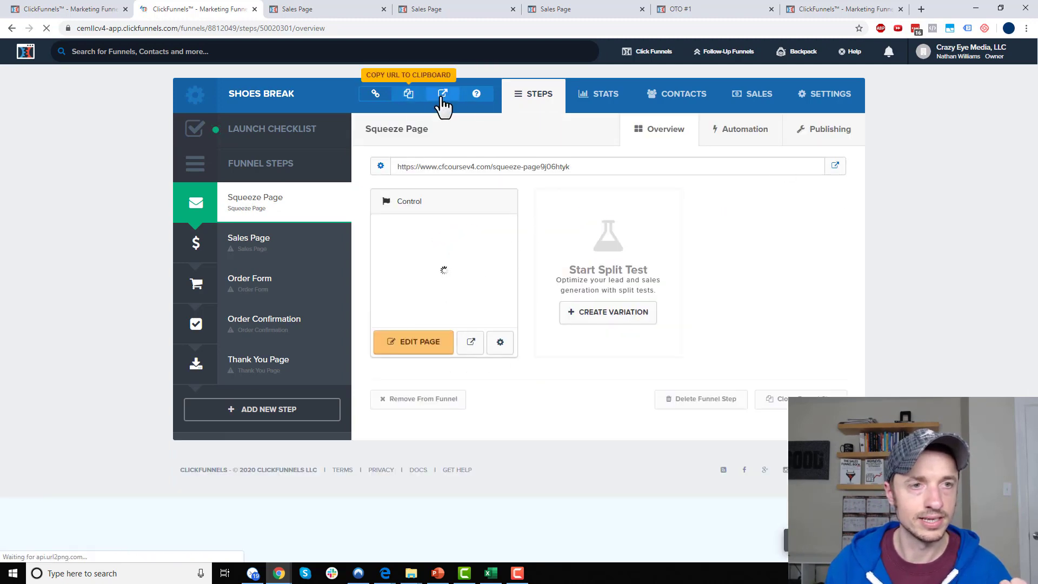
click(478, 94)
click(515, 228)
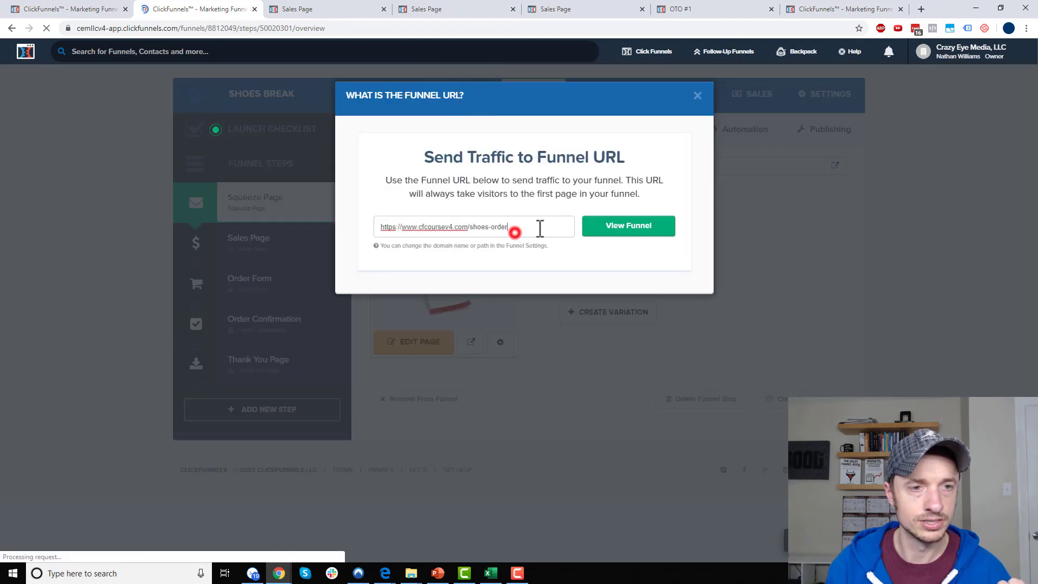
click(540, 226)
key(ctrl+c)
click(698, 96)
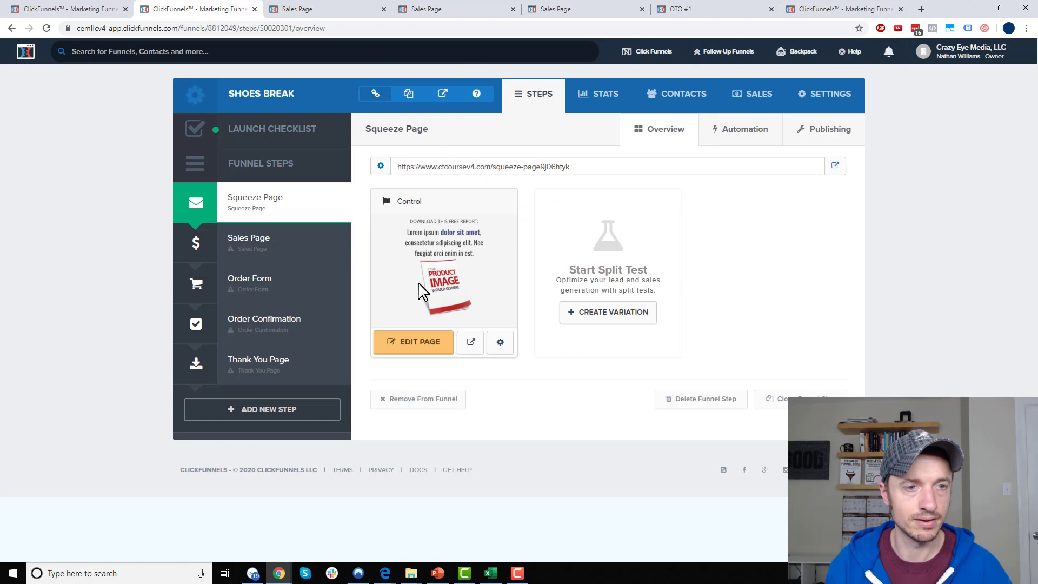
Paste the shoes-order funnel URL into a new tab and load the order page.
click(921, 9)
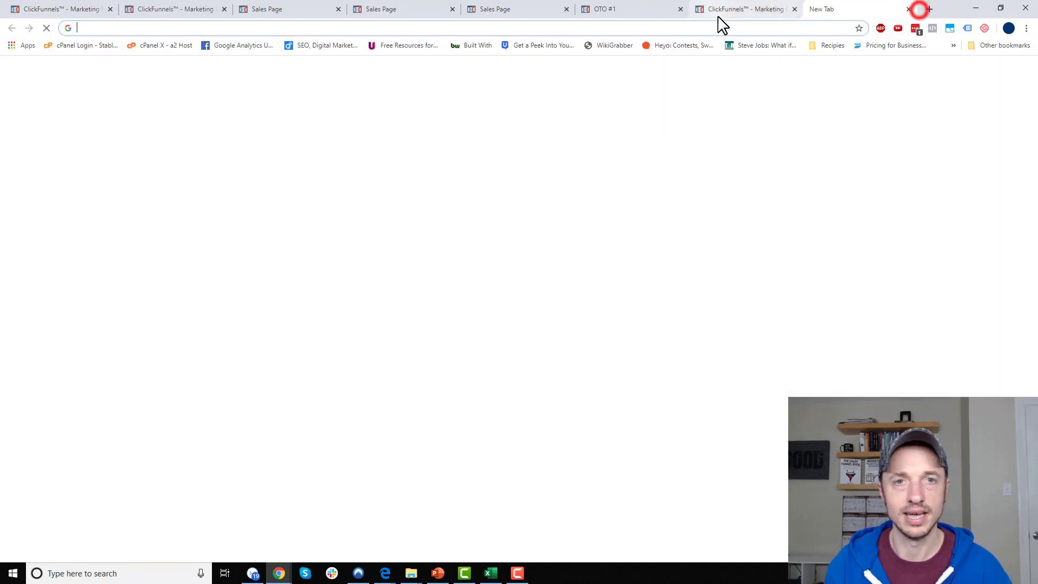
key(ctrl+v)
key(Return)
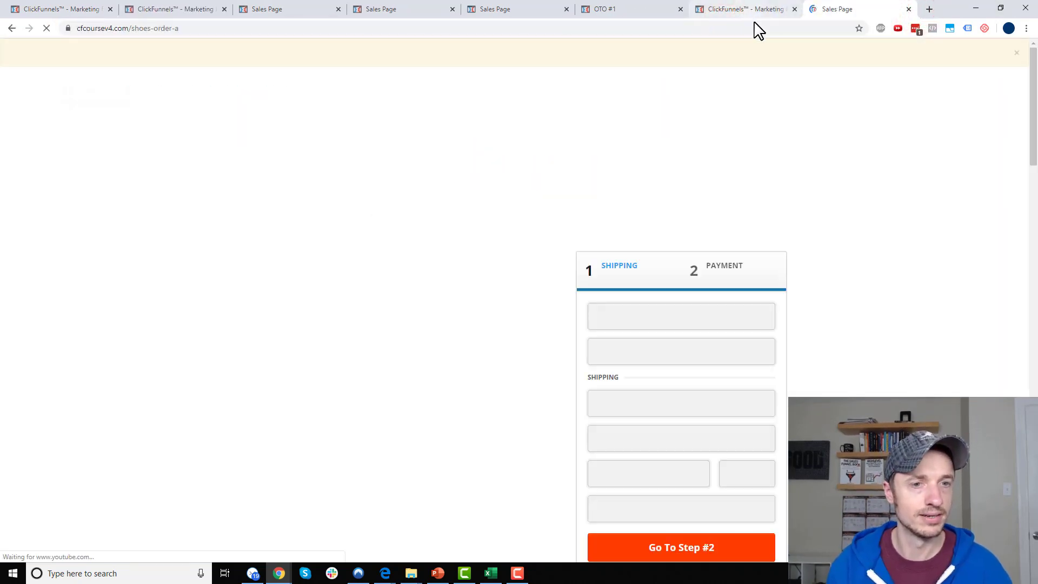
click(421, 301)
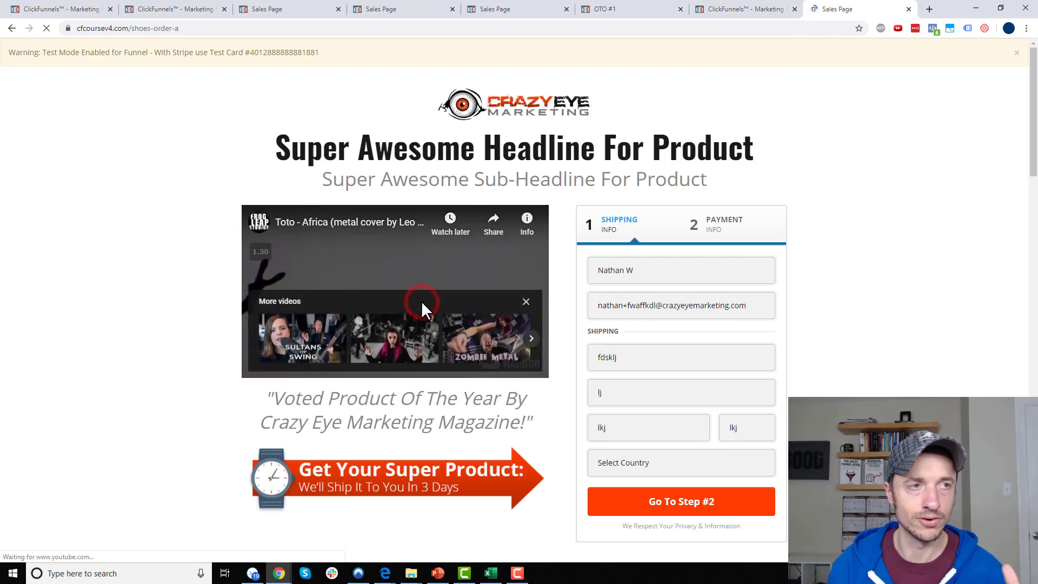
Compare the Order Form step's path with the open preview tabs, ending on Shoes Break.
click(199, 9)
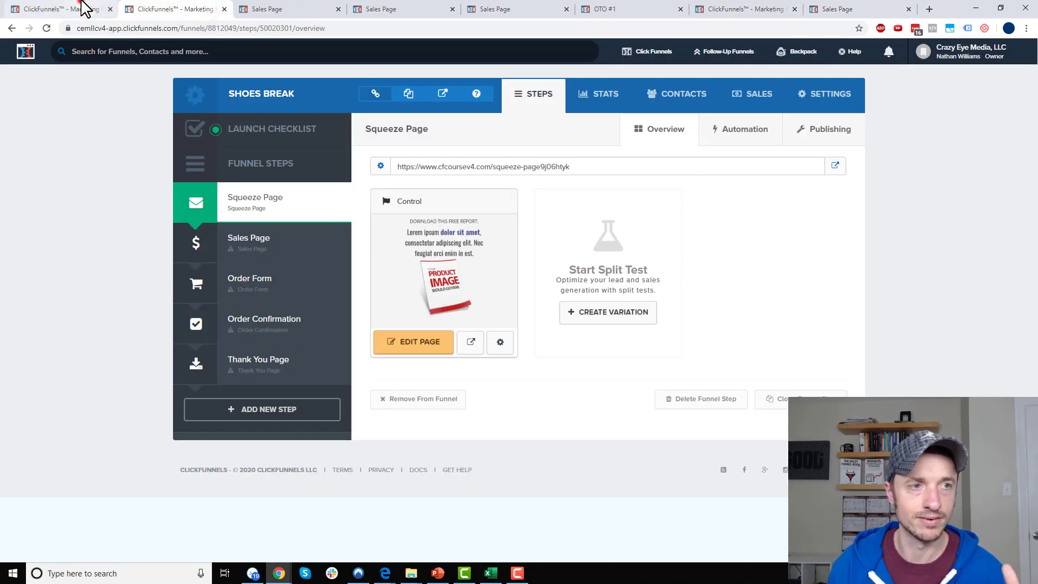
click(80, 9)
drag(522, 168, 427, 168)
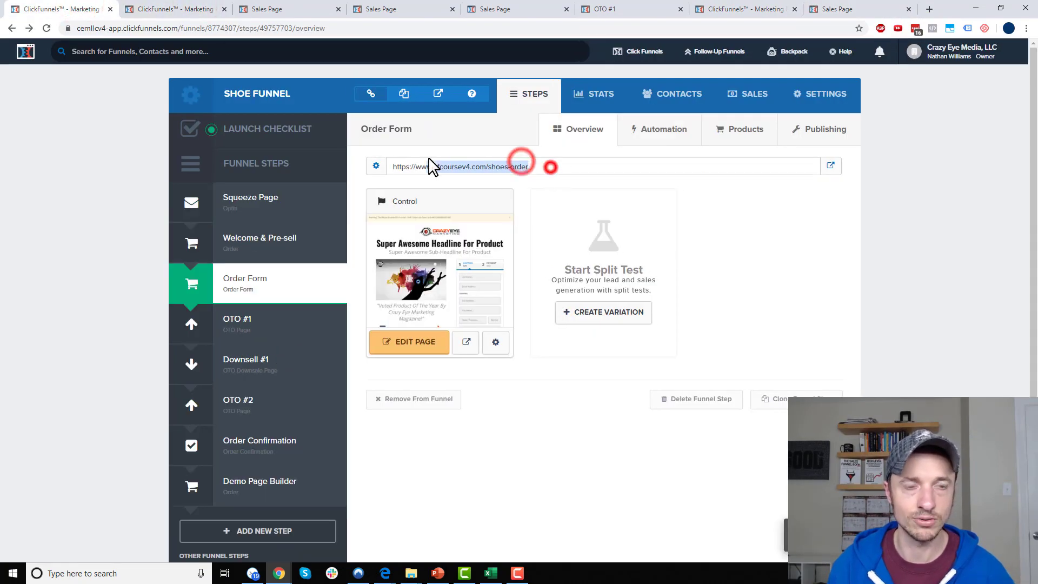
click(254, 8)
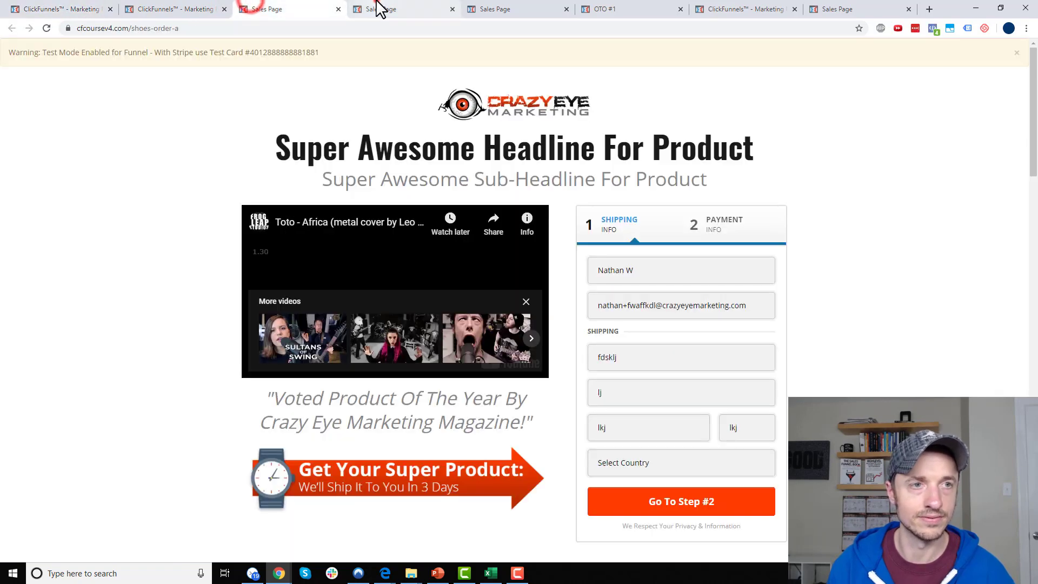
click(376, 9)
click(514, 8)
click(622, 8)
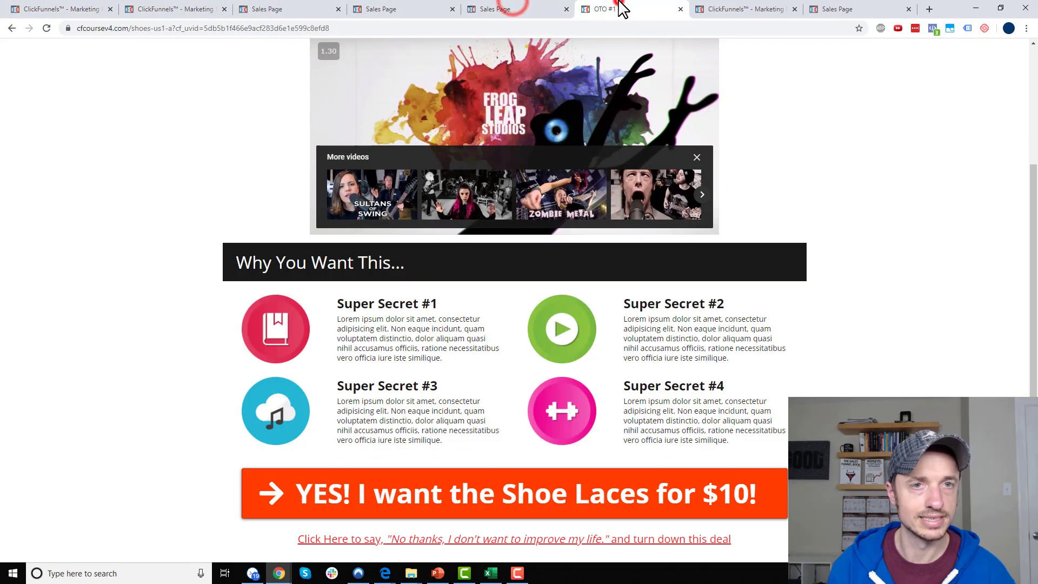
click(747, 9)
click(844, 8)
click(763, 9)
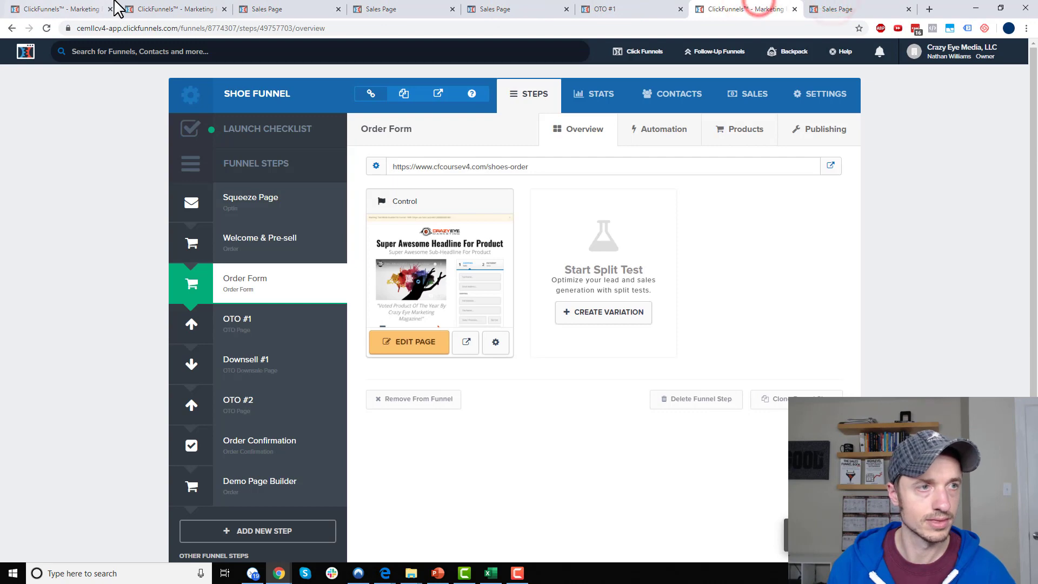
click(130, 8)
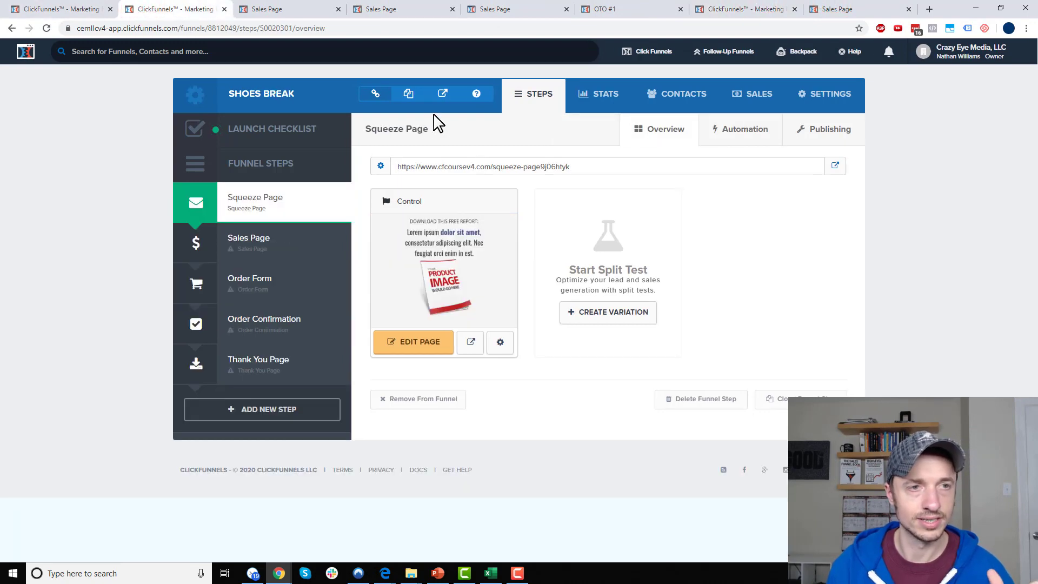
click(476, 94)
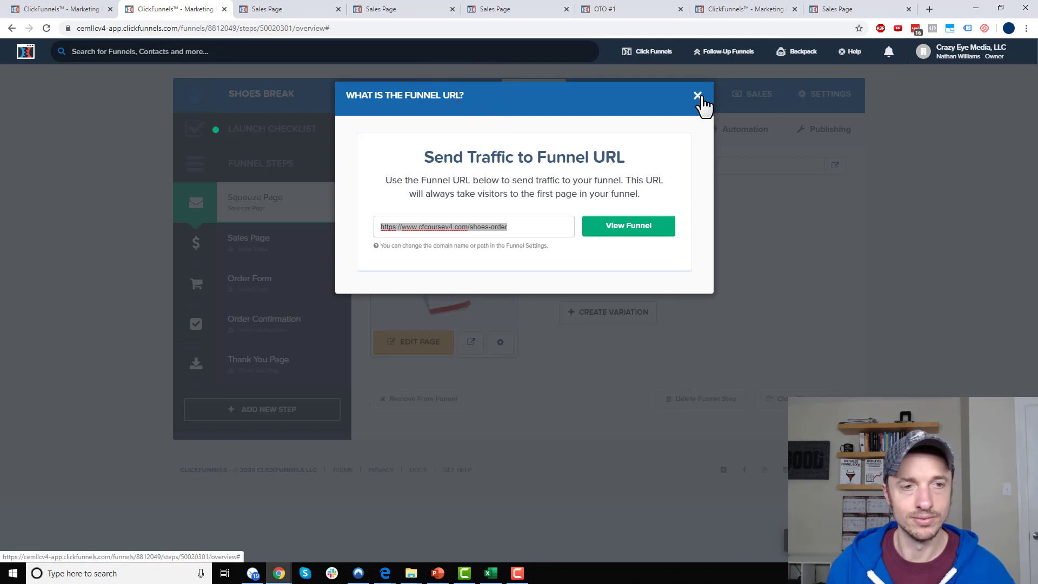
click(700, 98)
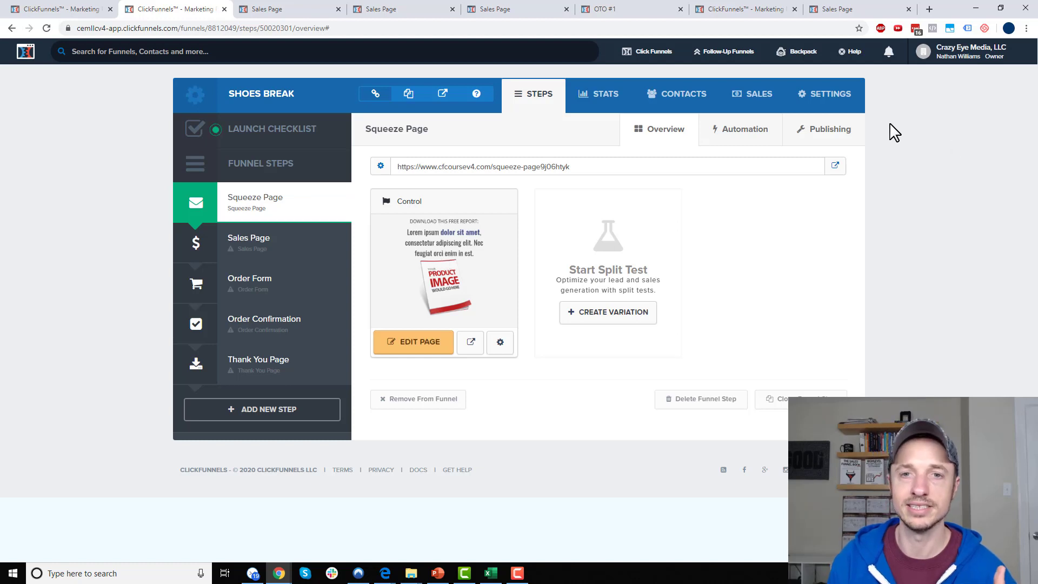
Set the Squeeze Page step's path to shoes-order in Publishing, then note the so7ueomn suffix added.
click(857, 131)
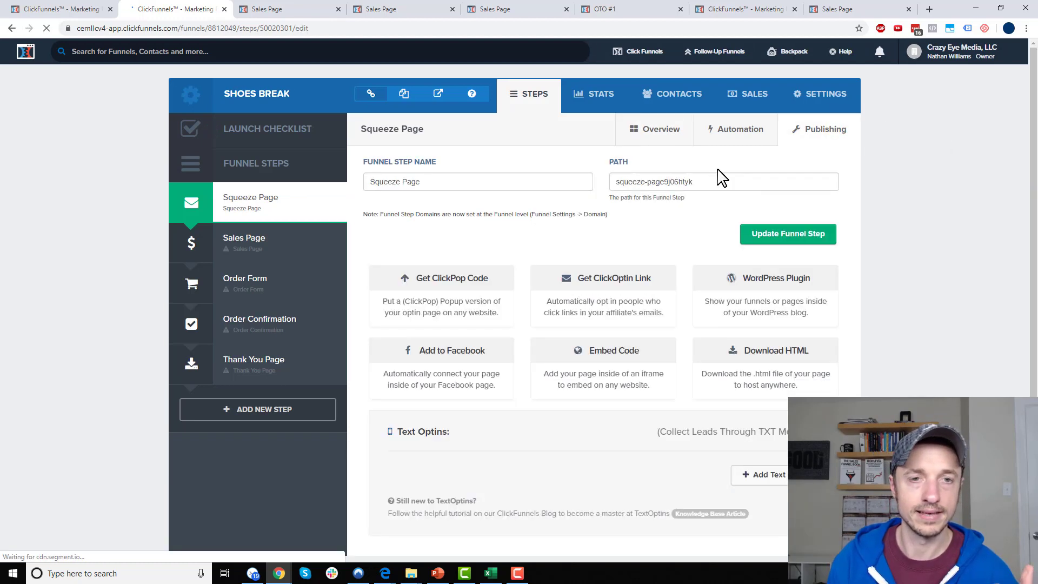
triple_click(742, 182)
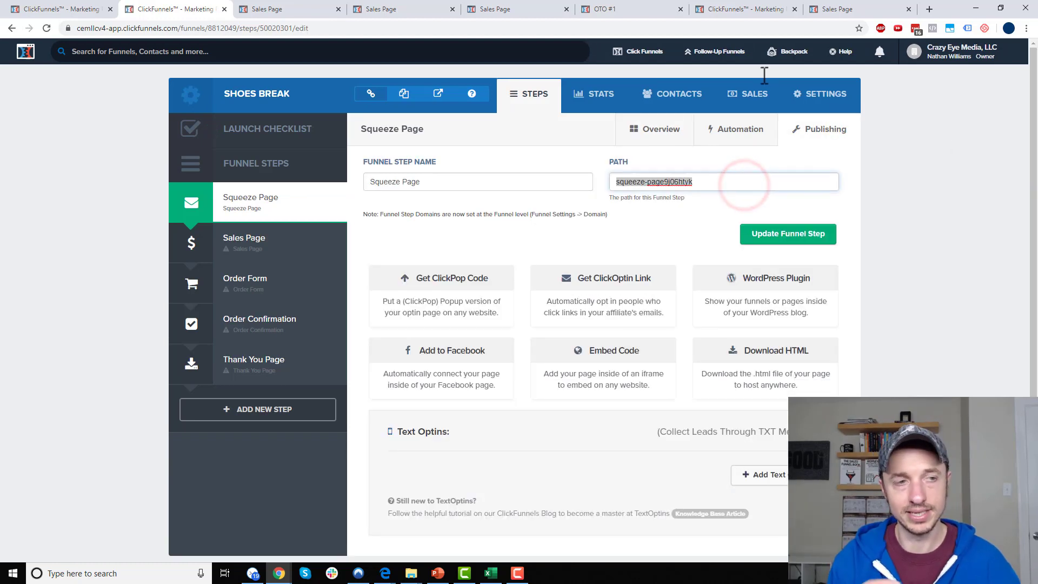
key(ctrl+v)
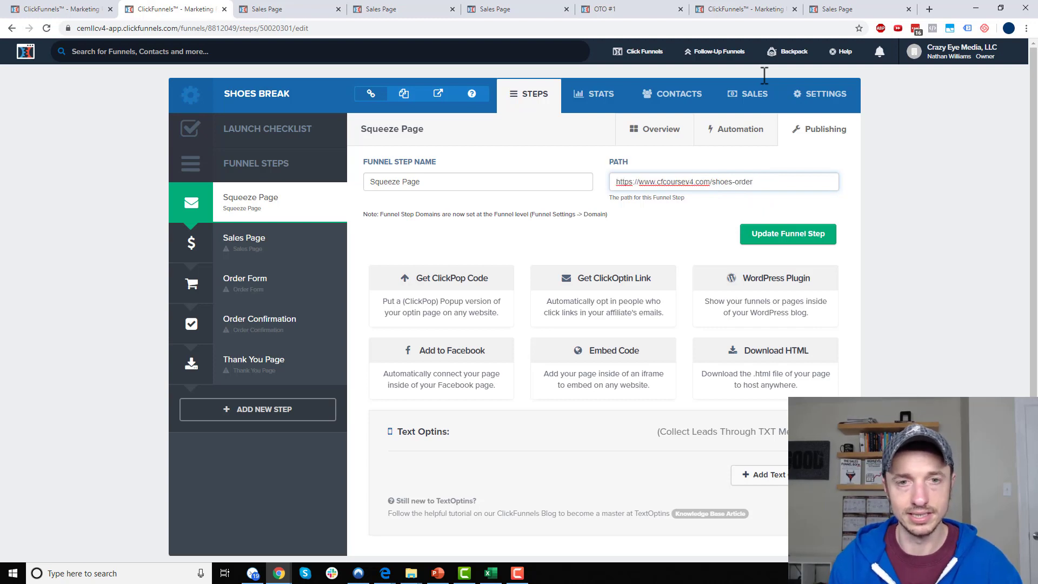
drag(711, 183, 480, 181)
key(BackSpace)
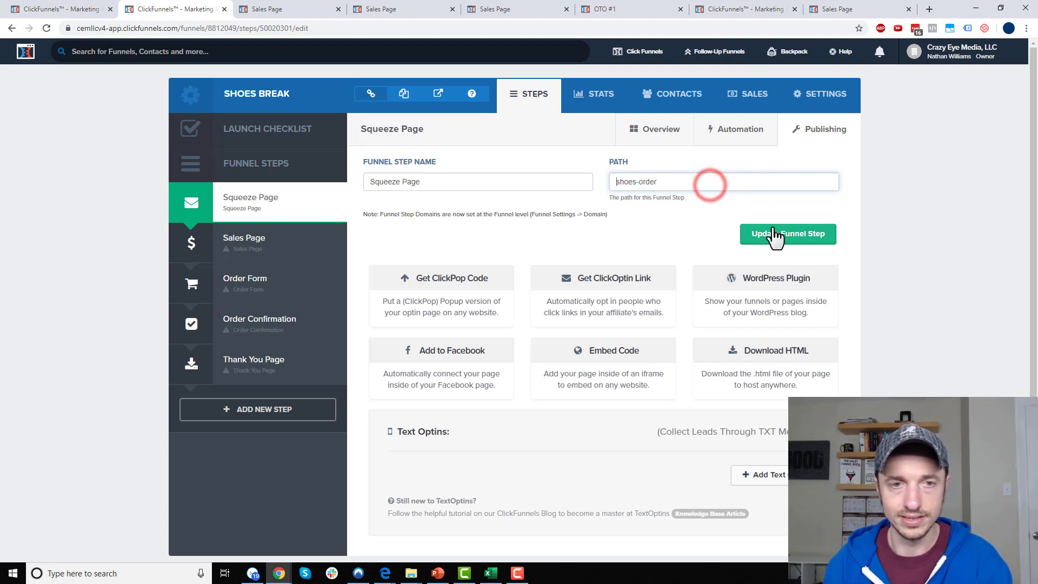
click(801, 236)
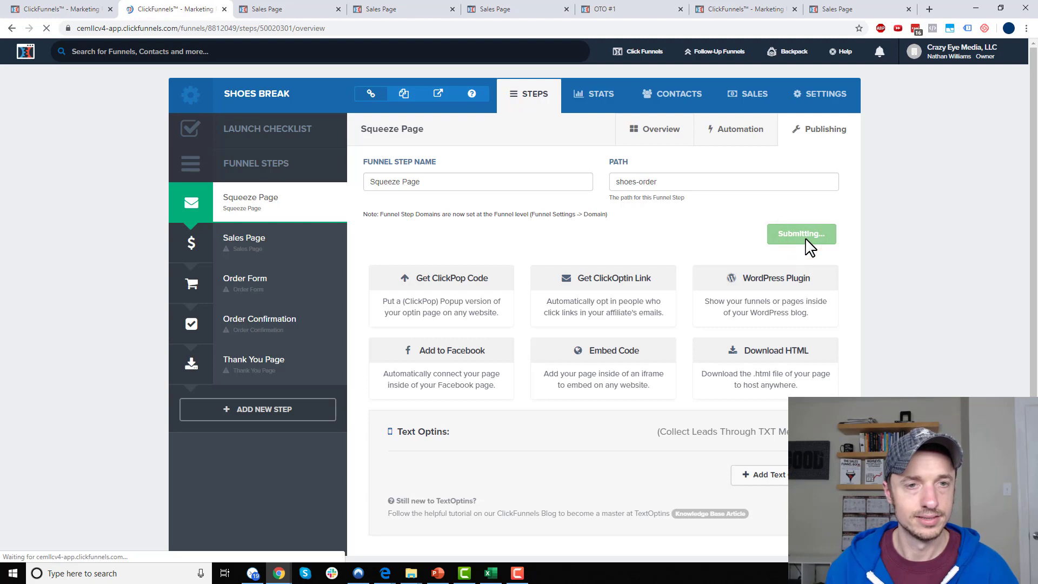
drag(534, 168, 566, 167)
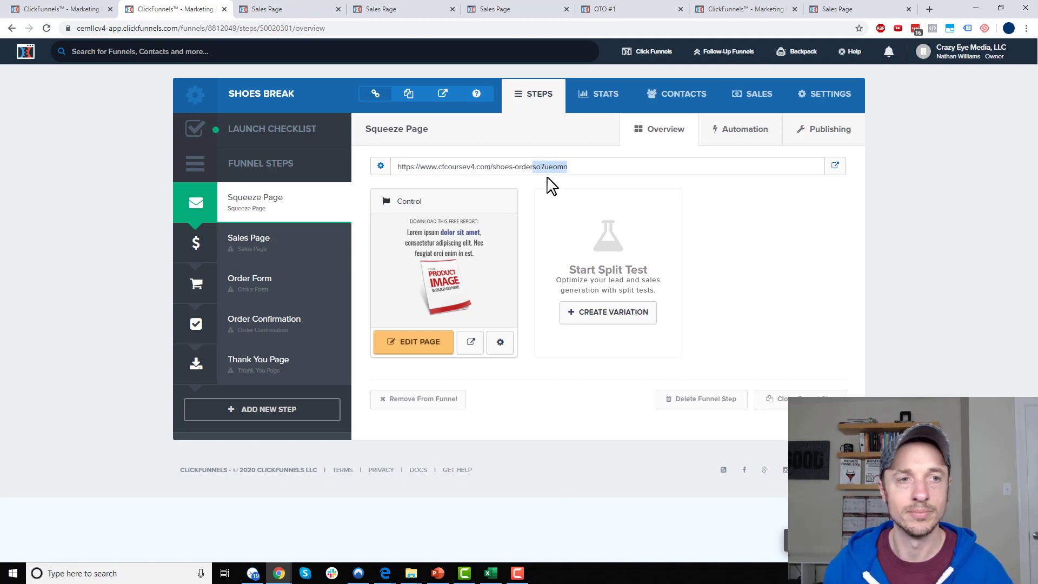
Check the funnel's main URL in the funnel URL popup.
click(475, 96)
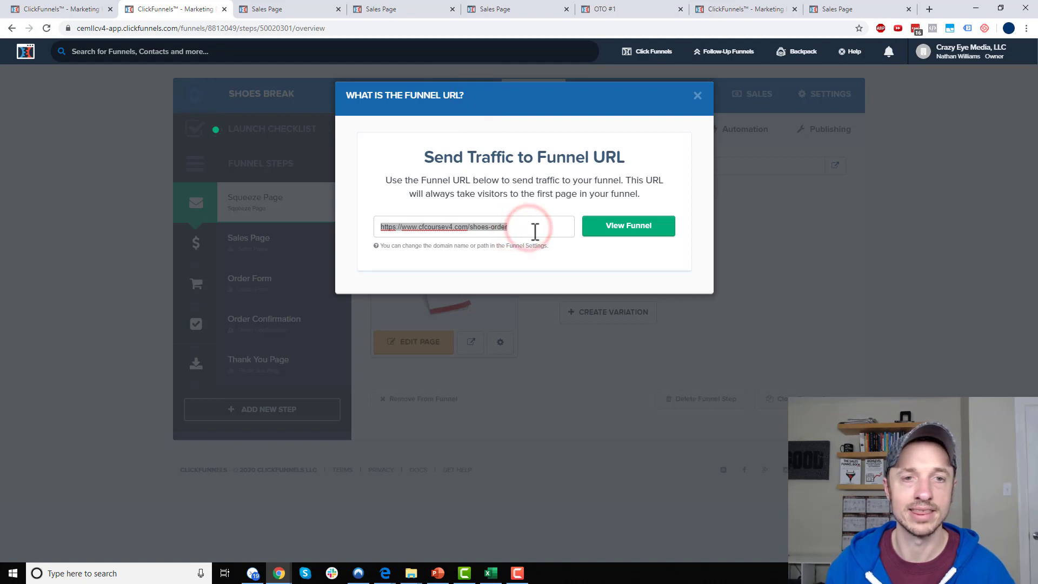
click(514, 226)
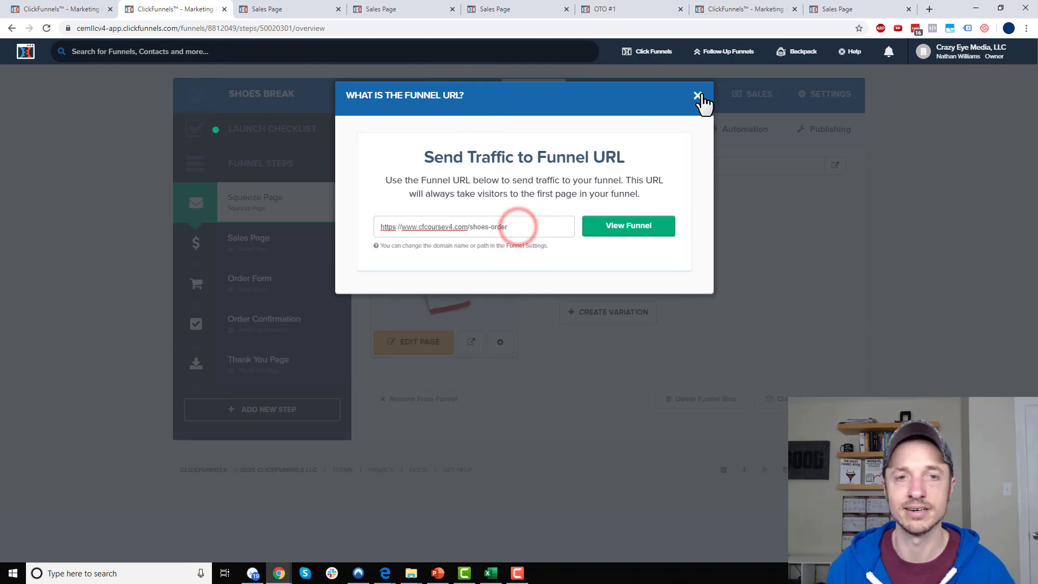
click(698, 96)
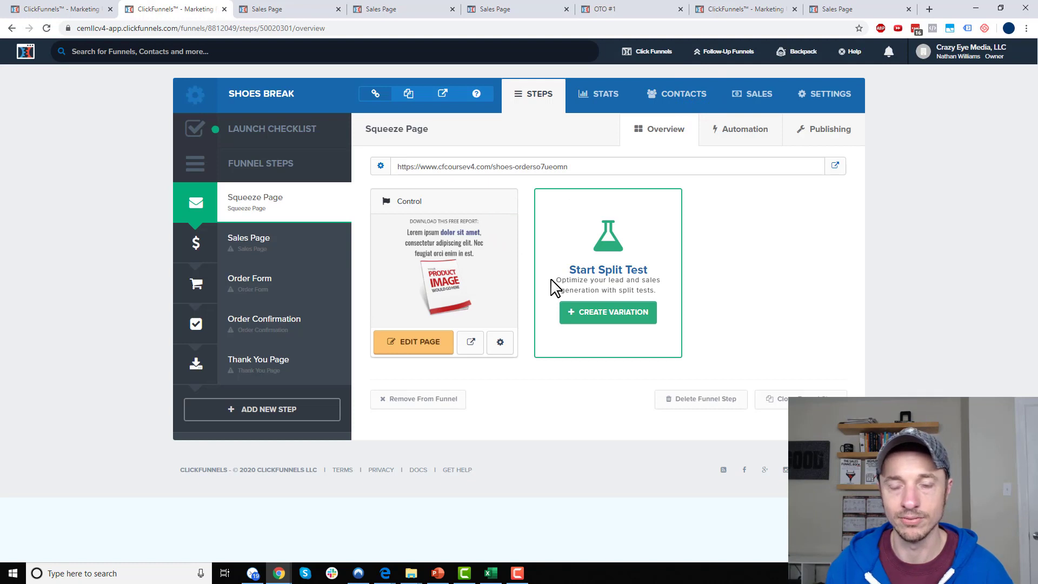
Set the Control variation's path to shoes-order and confirm it saved as shoes-order37433653.
click(500, 343)
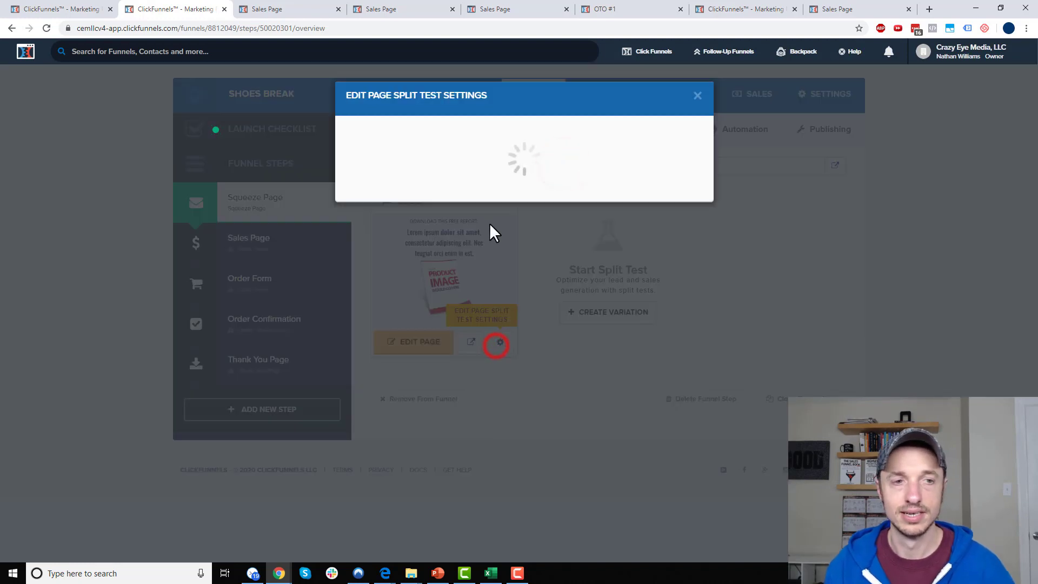
triple_click(494, 216)
key(ctrl+v)
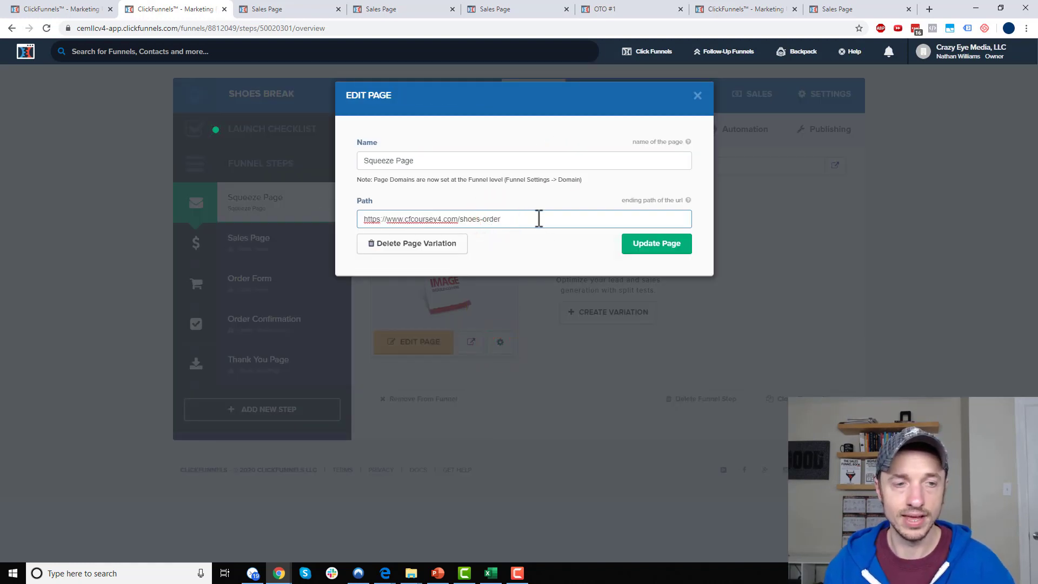
drag(463, 220, 115, 219)
key(BackSpace)
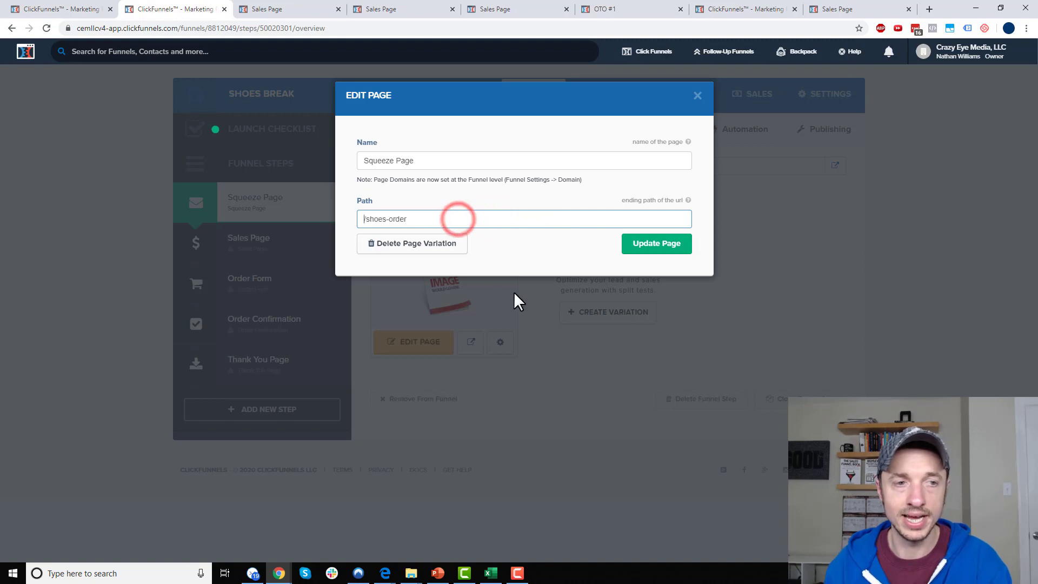
click(664, 244)
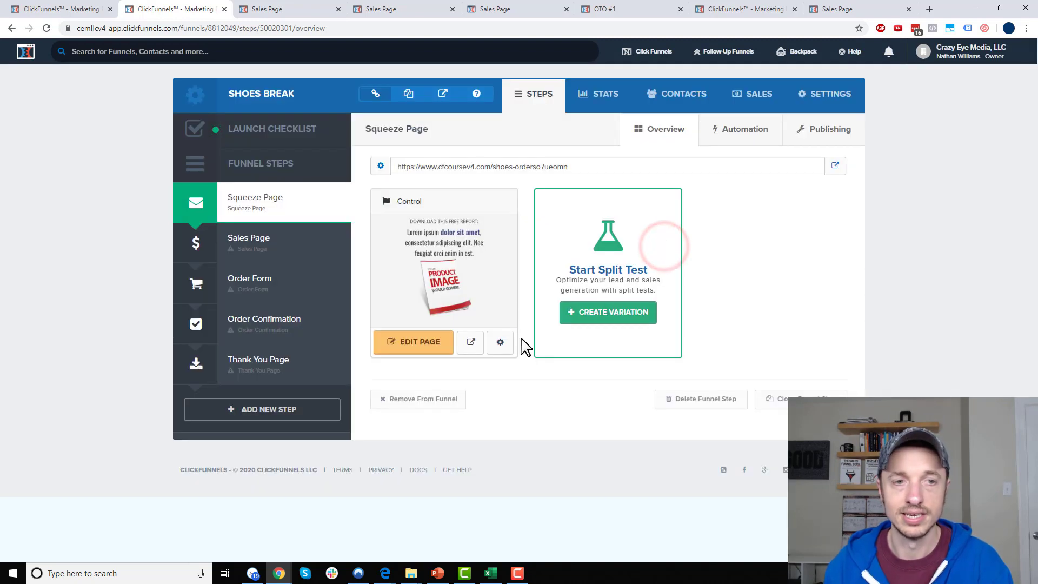
click(501, 346)
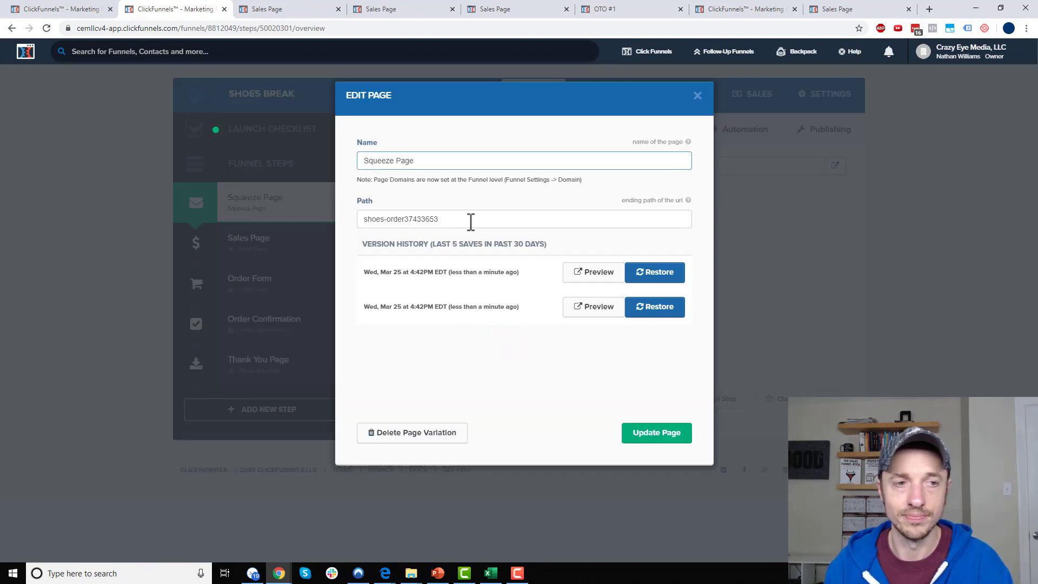
click(466, 221)
click(698, 97)
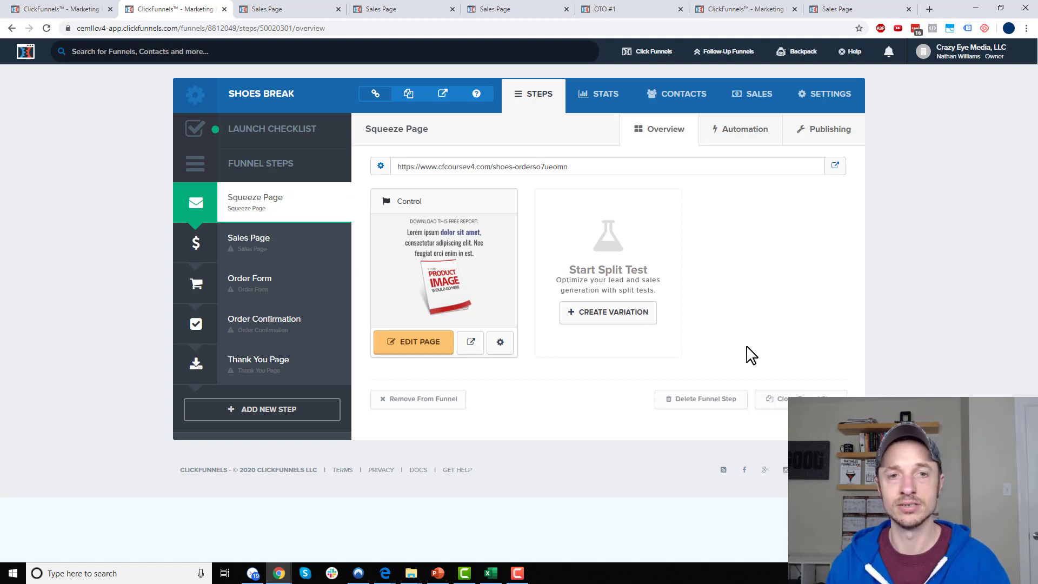
Archive Shoes Break using the Archive Funnel option at the bottom of its settings.
click(837, 98)
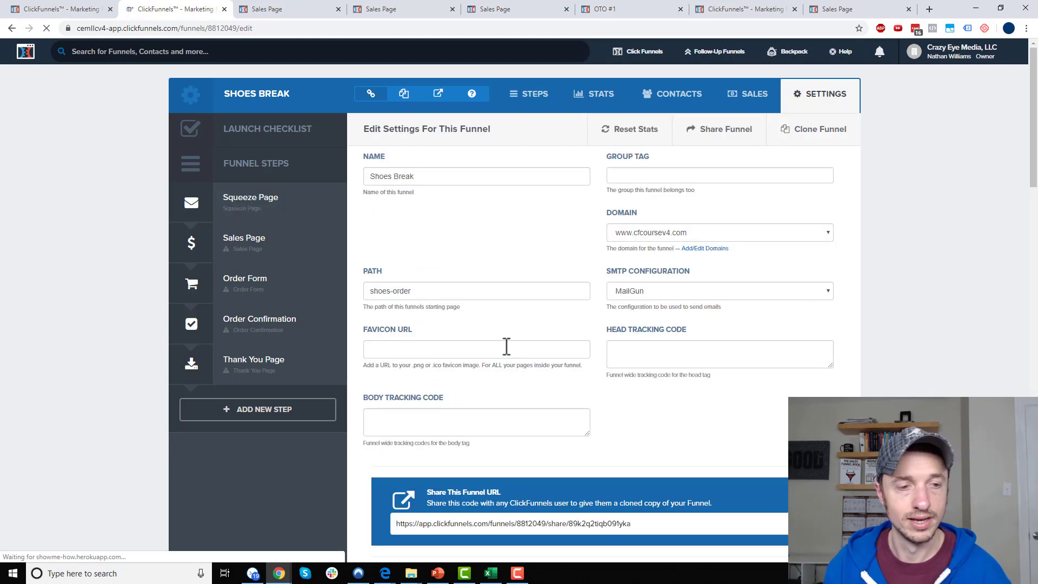
scroll(516, 414, down, 15)
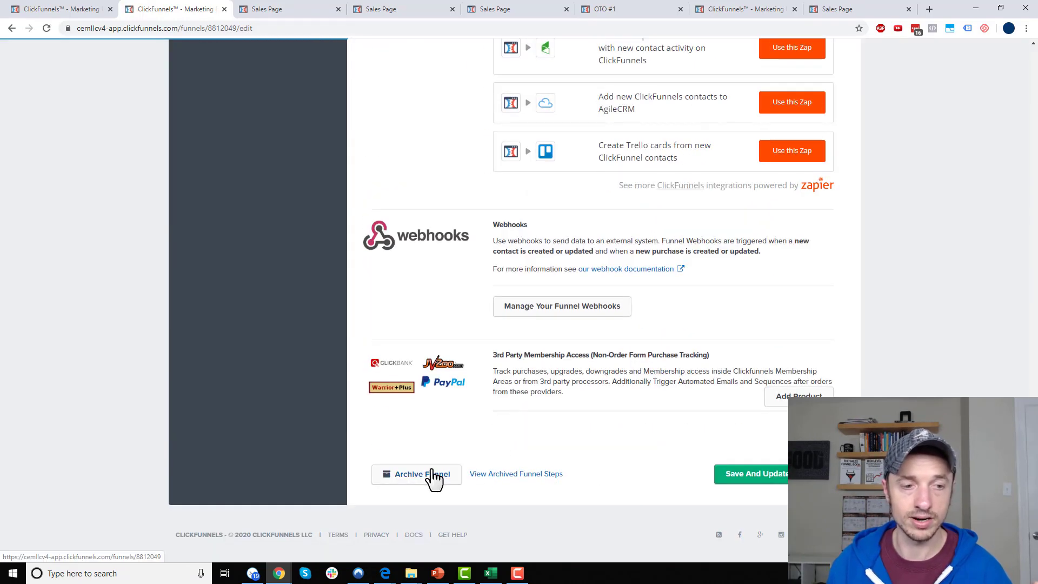
click(437, 483)
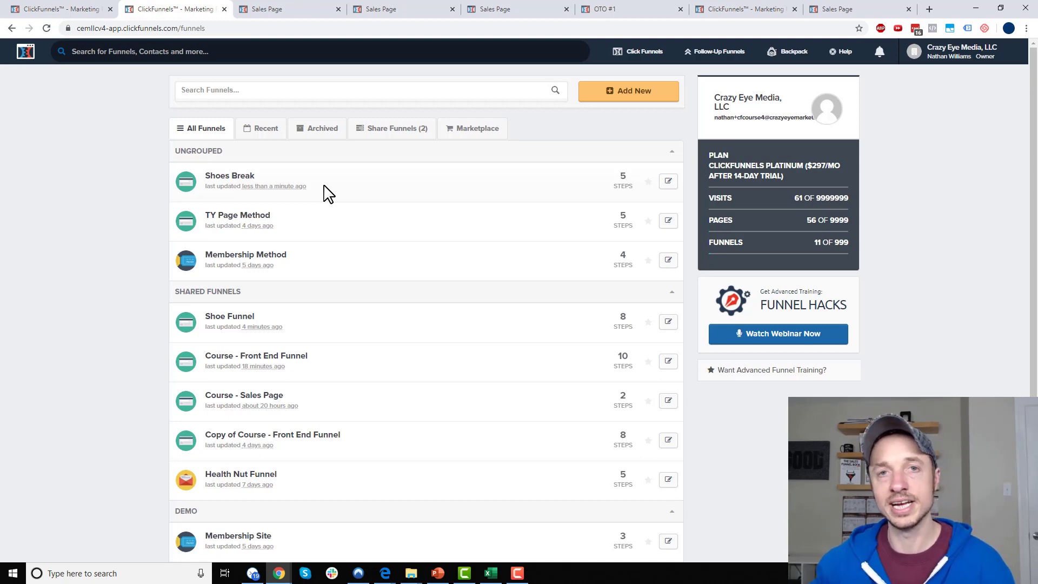
Restore Shoes Break from the Archived funnels list, accepting the path-conflict warning.
click(411, 130)
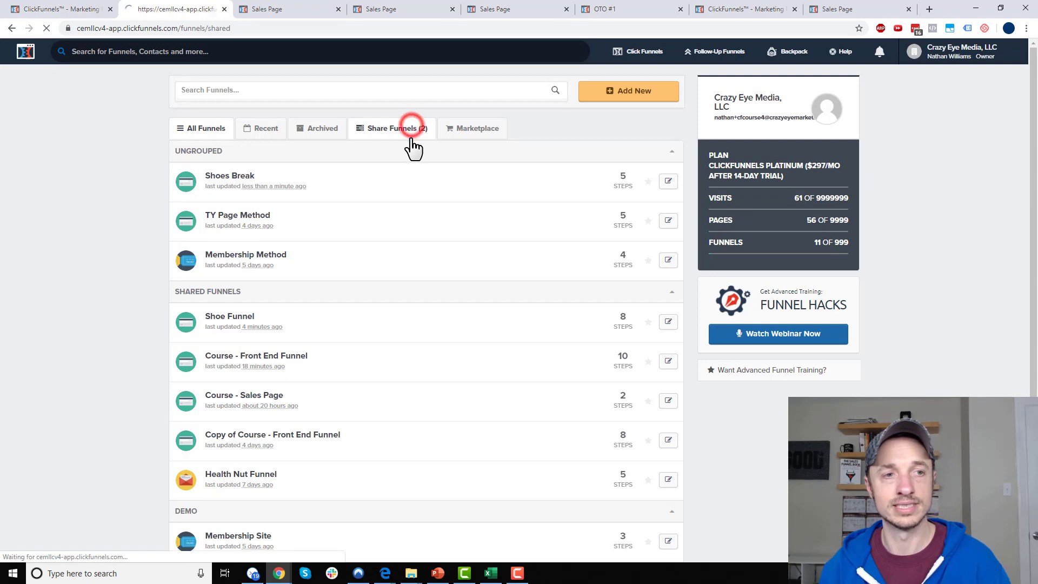
click(336, 129)
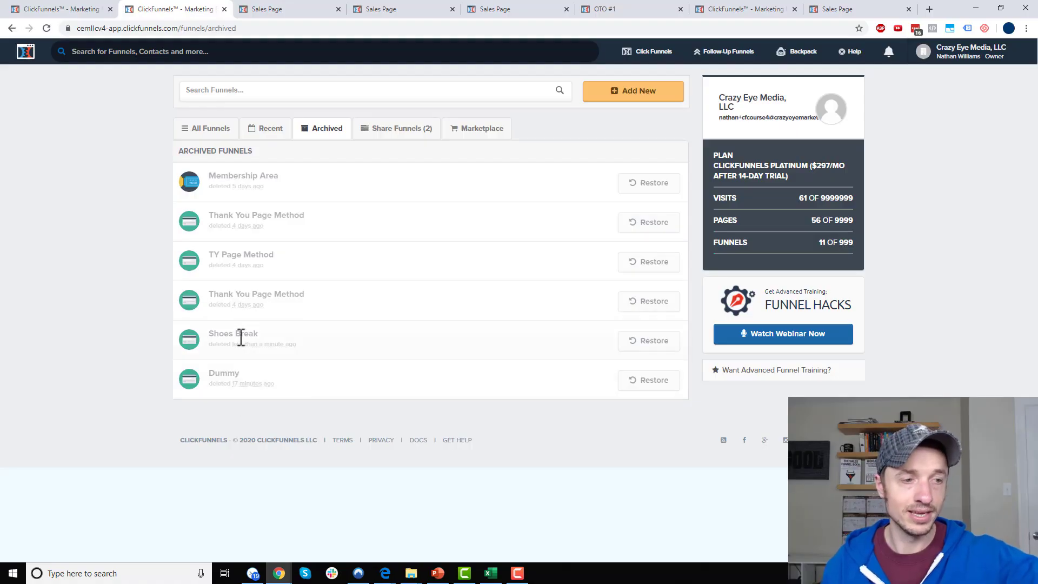
click(662, 341)
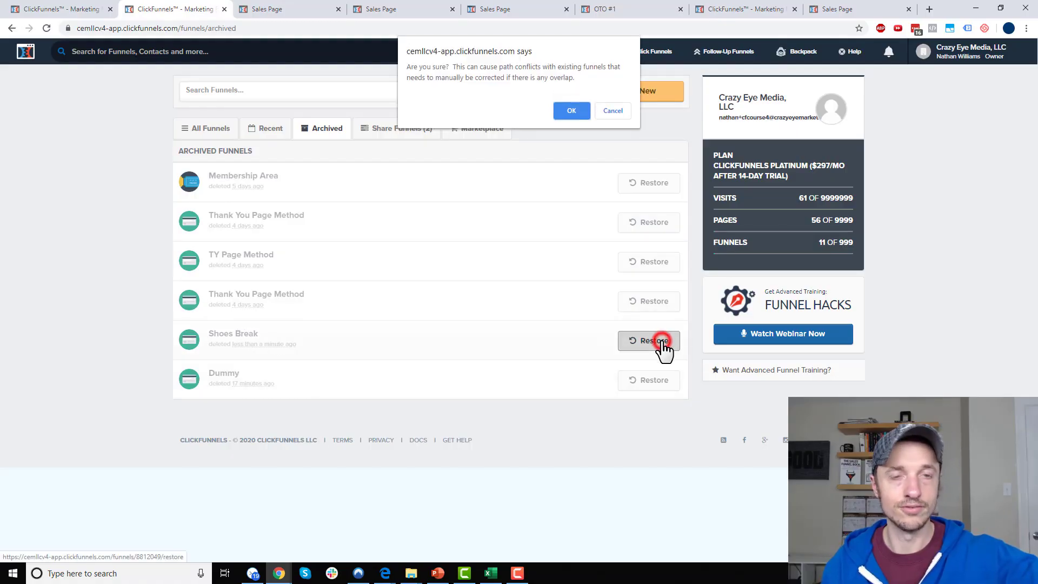
click(562, 108)
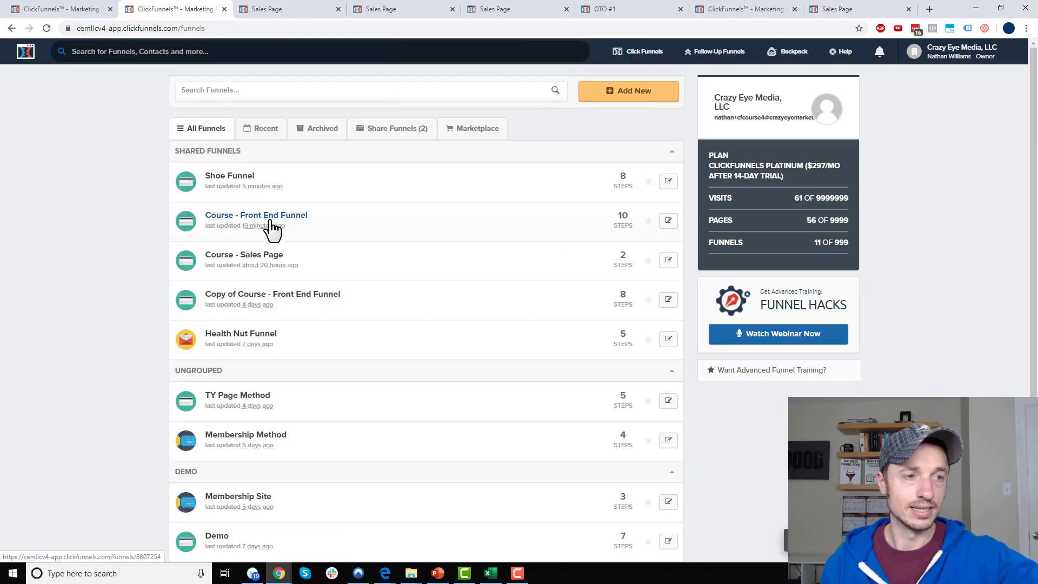
Change the Shoes Break funnel path to shoes-orderfdsfdasfdasf and save the settings.
scroll(278, 359, down, 3)
click(46, 27)
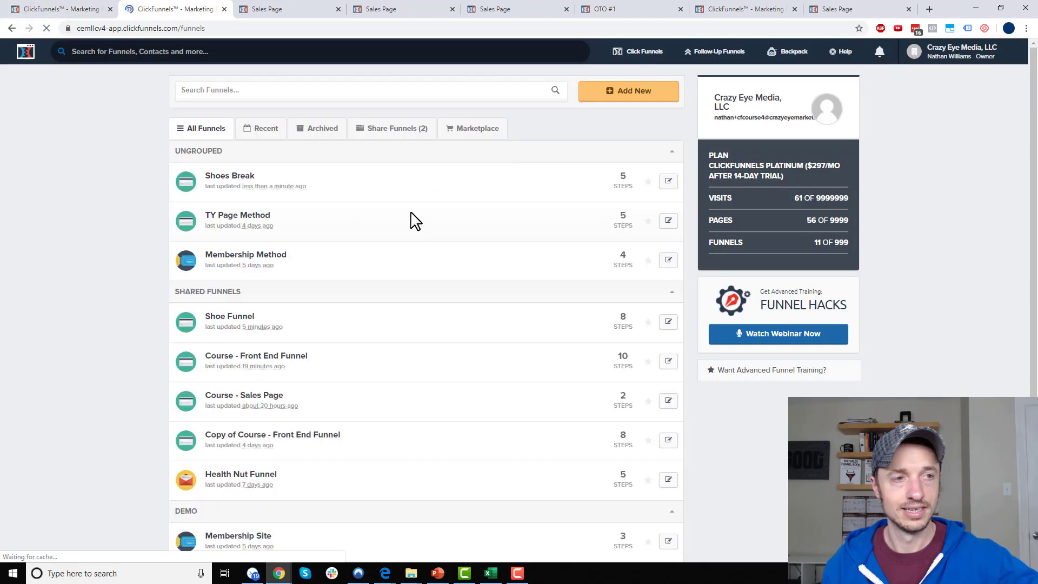
click(240, 174)
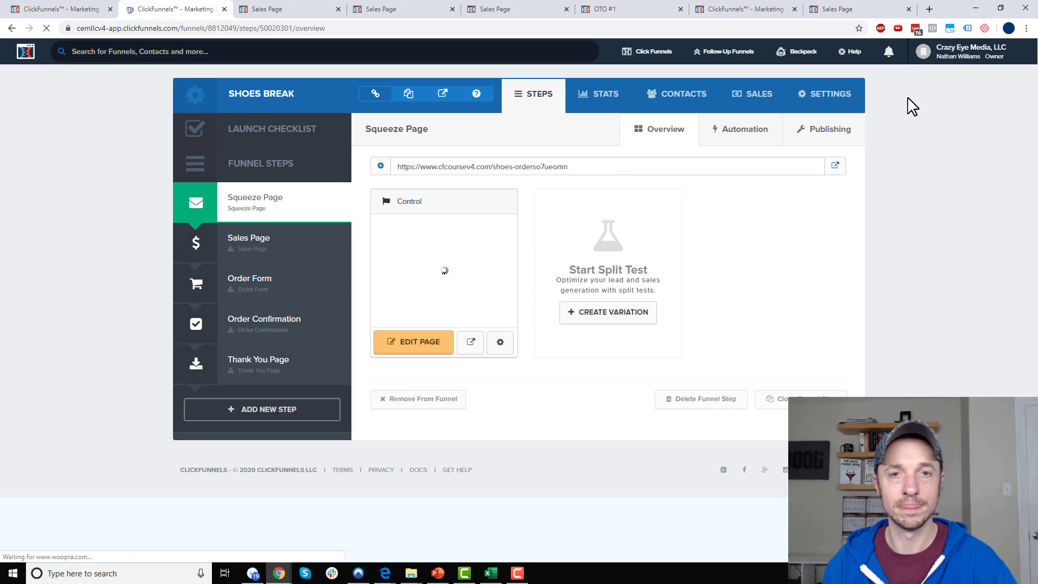
click(832, 96)
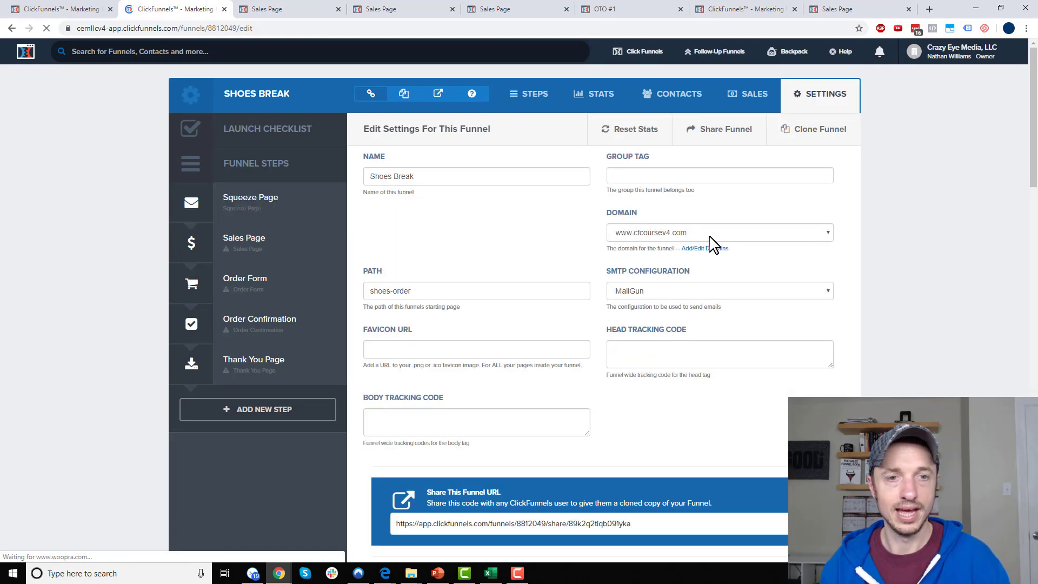
click(449, 293)
text(fdsfdasfdasf)
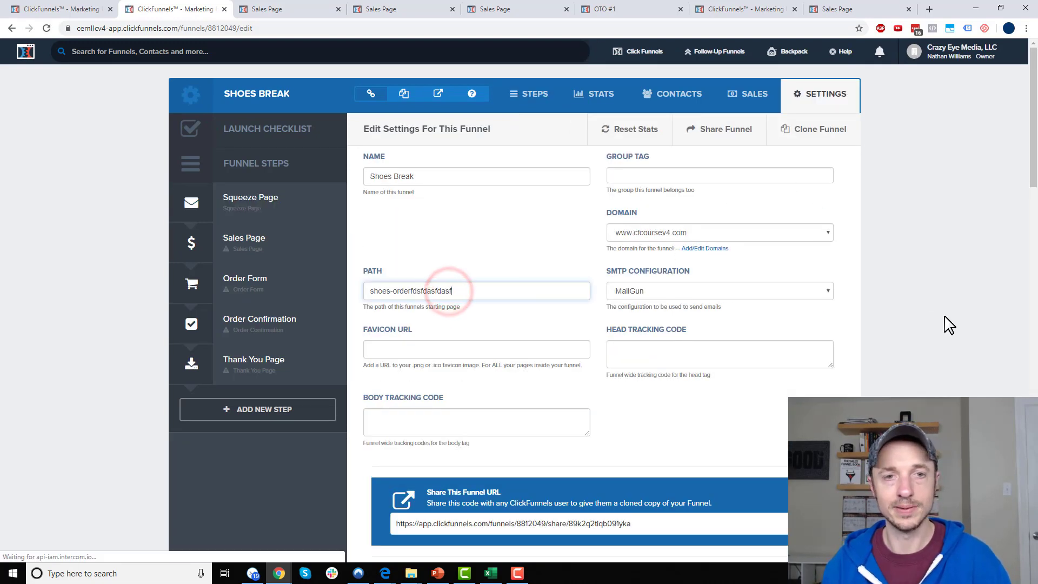
scroll(747, 378, down, 20)
click(786, 474)
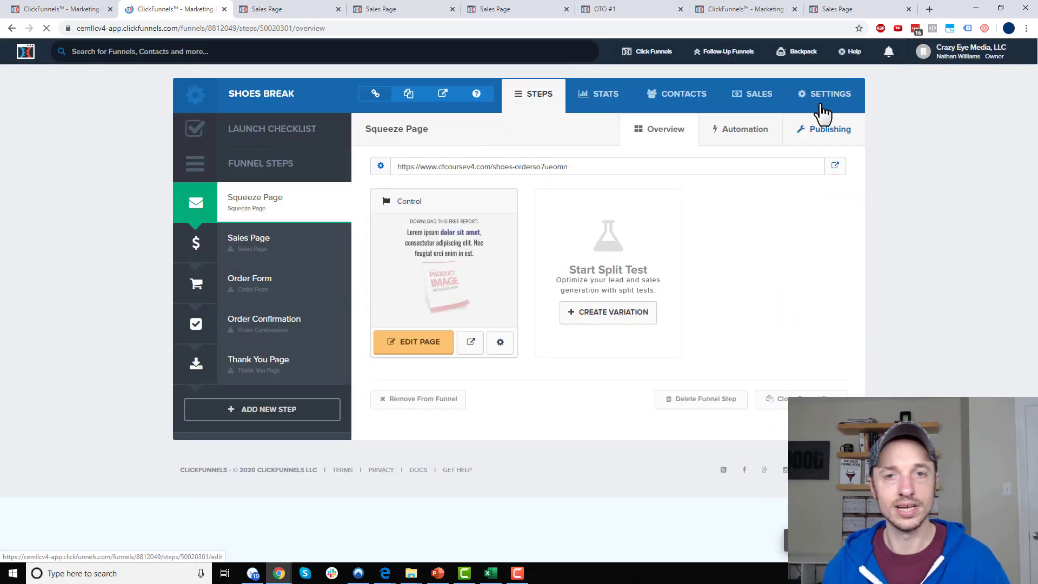
Archive the Shoes Break funnel again from its settings.
click(823, 102)
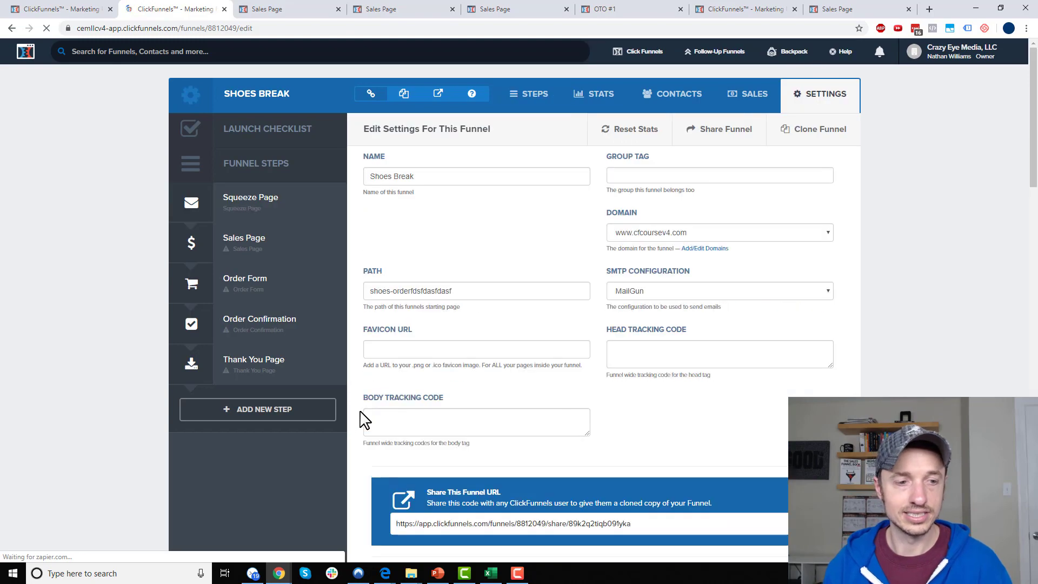
scroll(367, 421, down, 15)
click(444, 487)
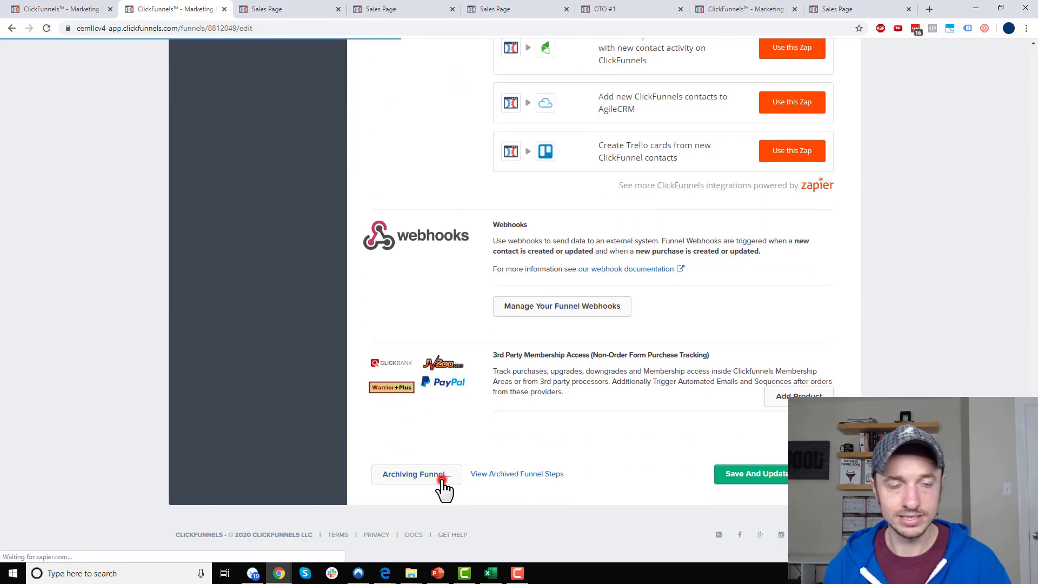